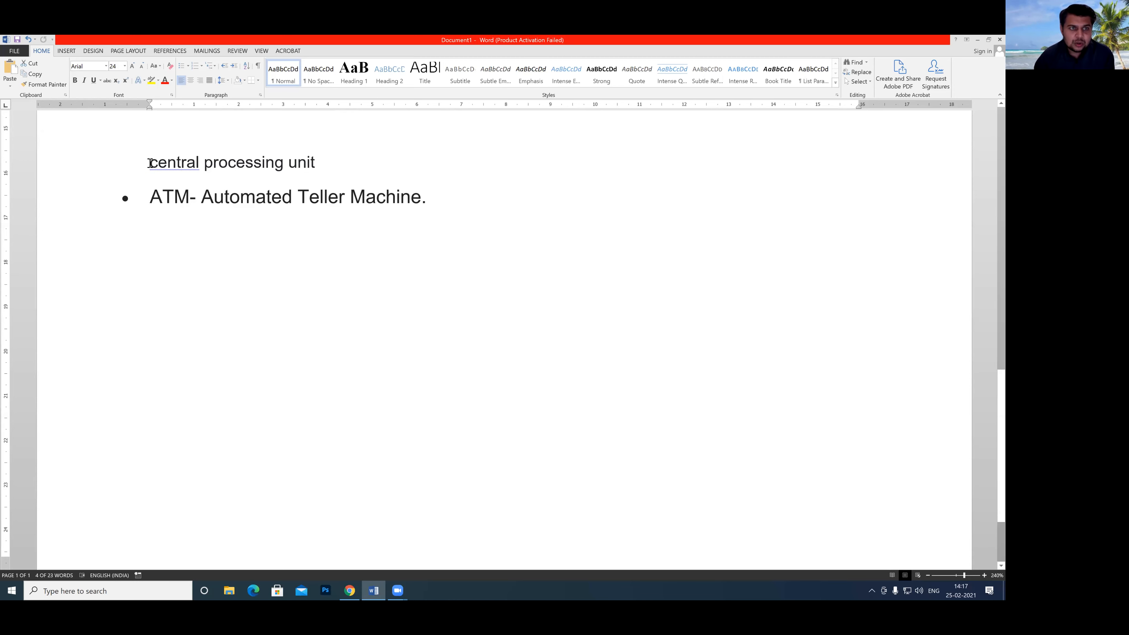
Save the text "central processing unit" as a building block named cpu in the Quick Parts gallery.
drag(151, 163, 321, 161)
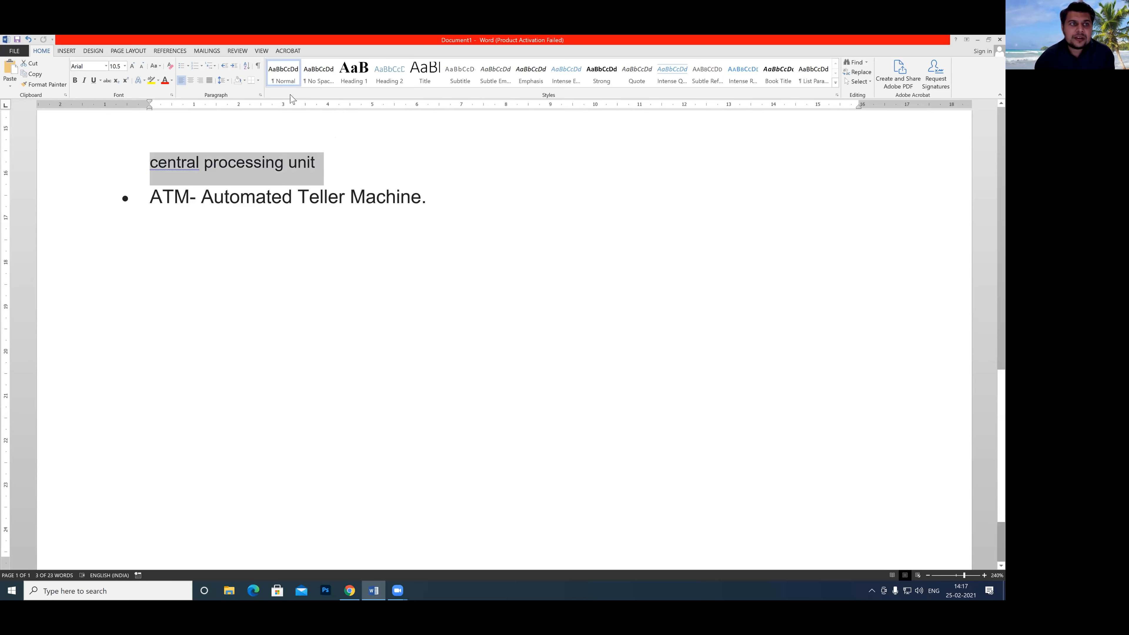
click(65, 52)
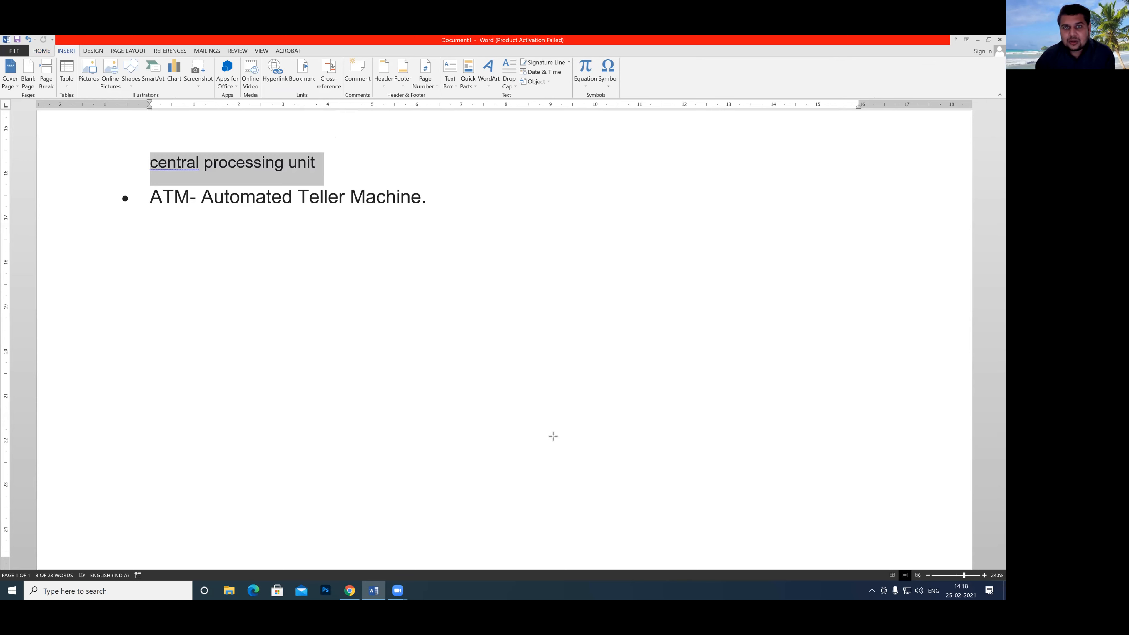
drag(466, 213, 473, 85)
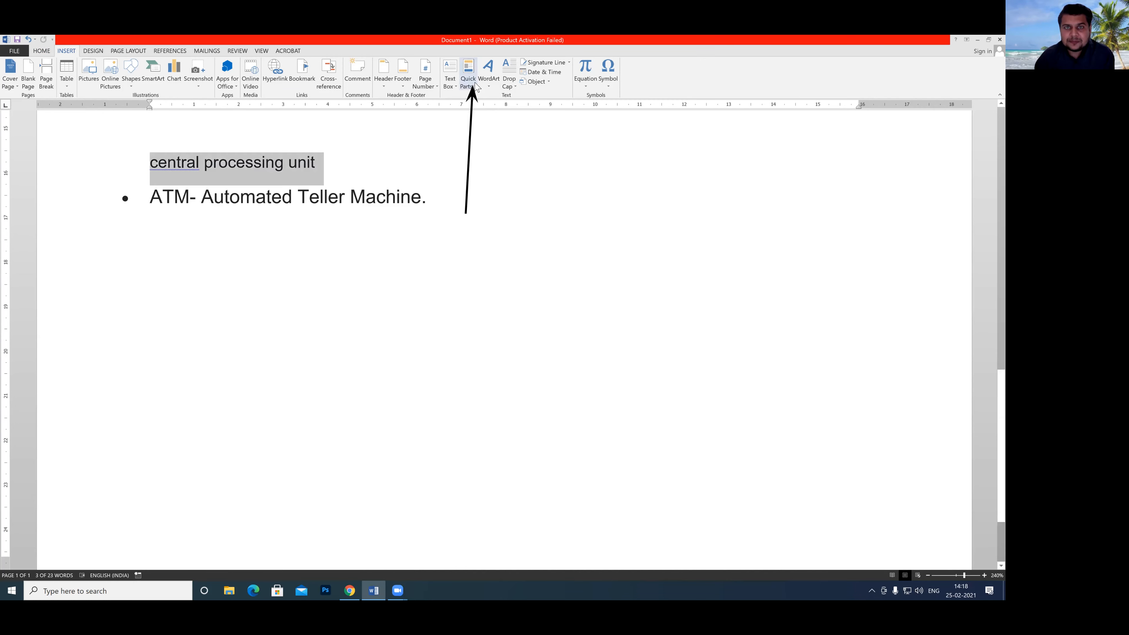
click(476, 86)
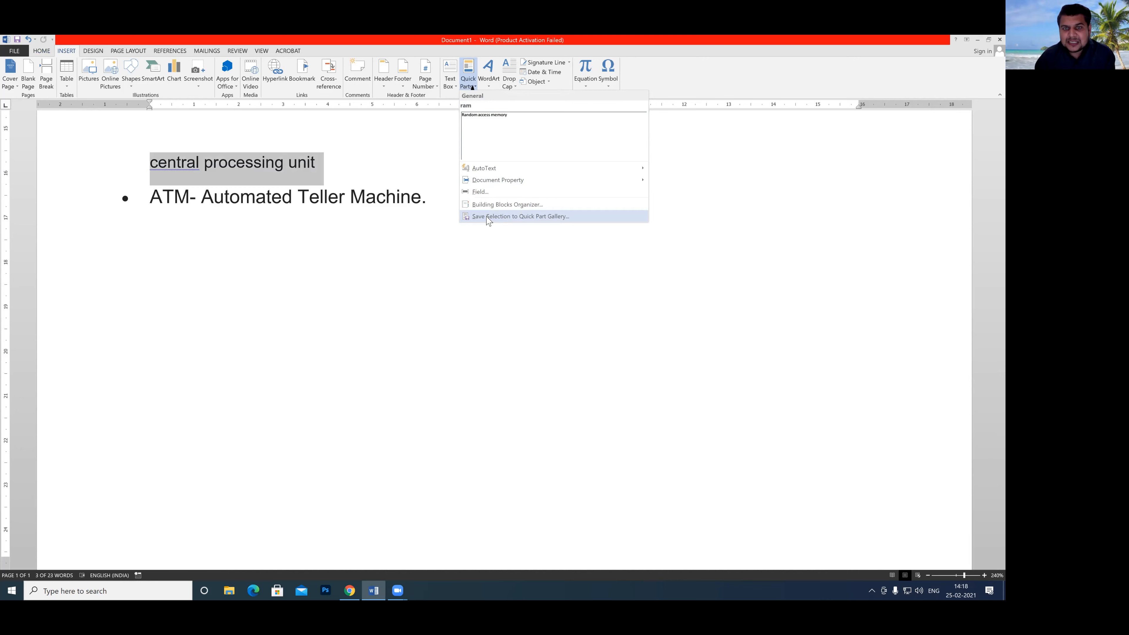
click(512, 218)
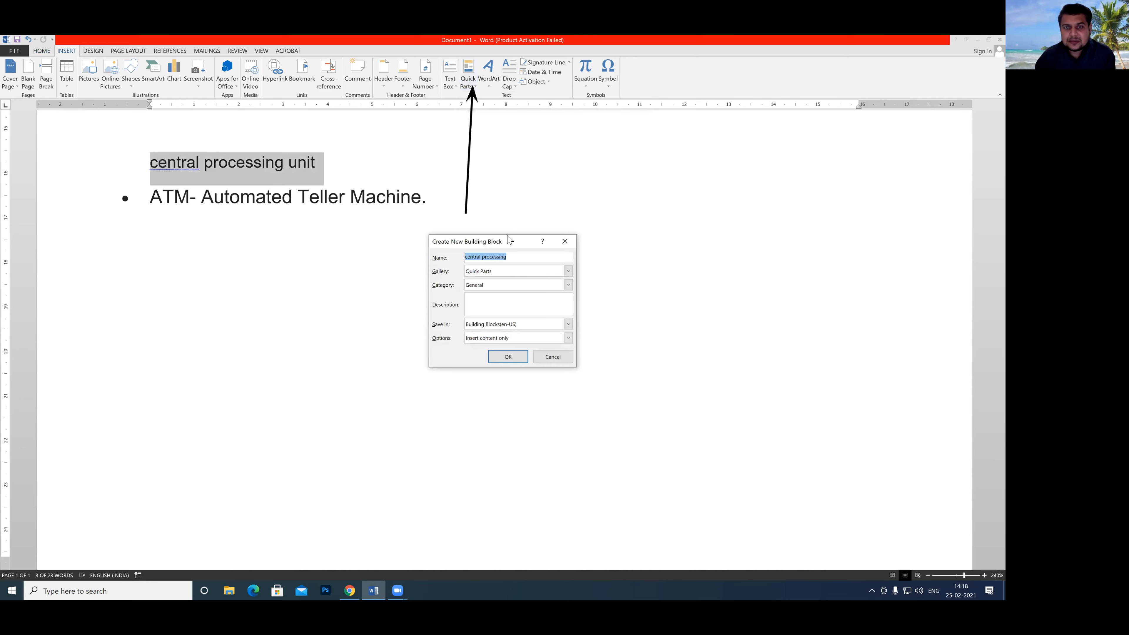
key(BackSpace)
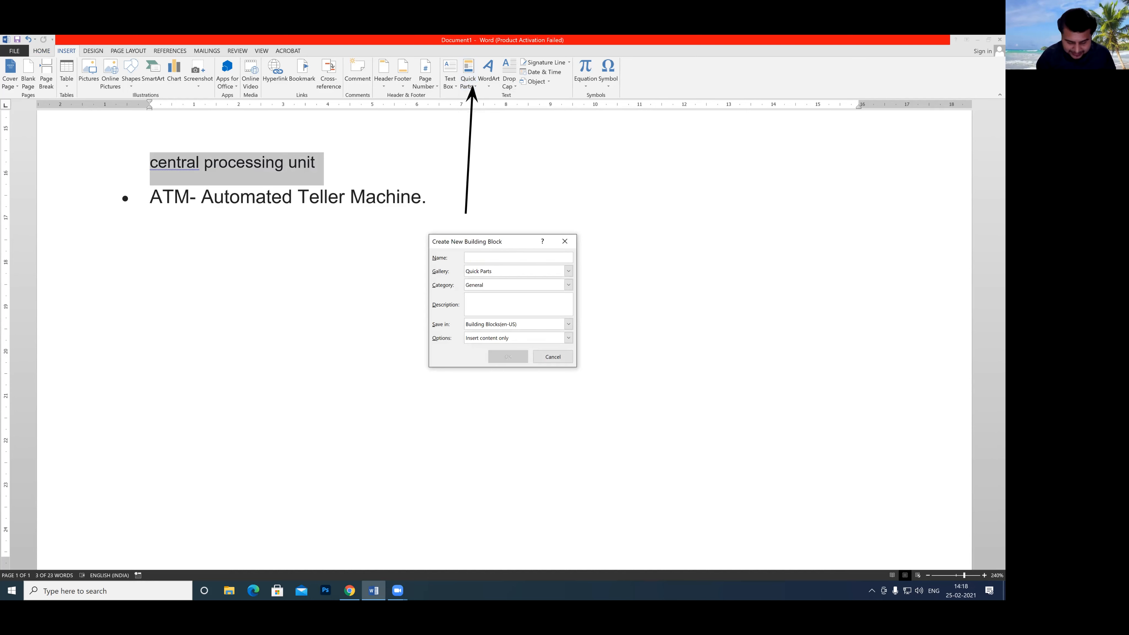
text(cpu)
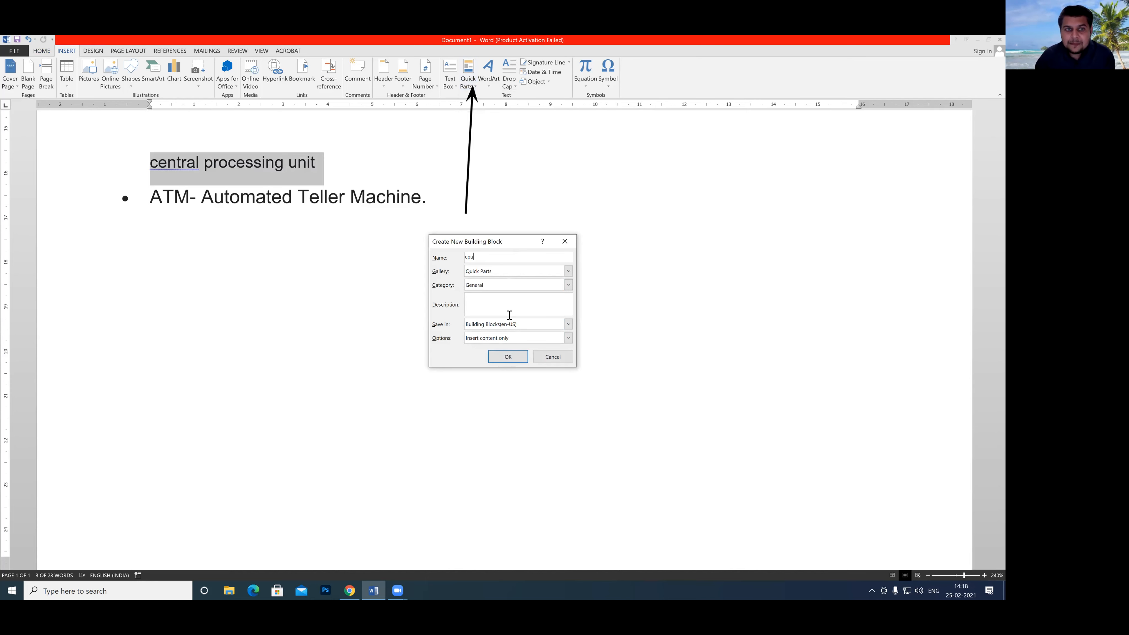
click(569, 272)
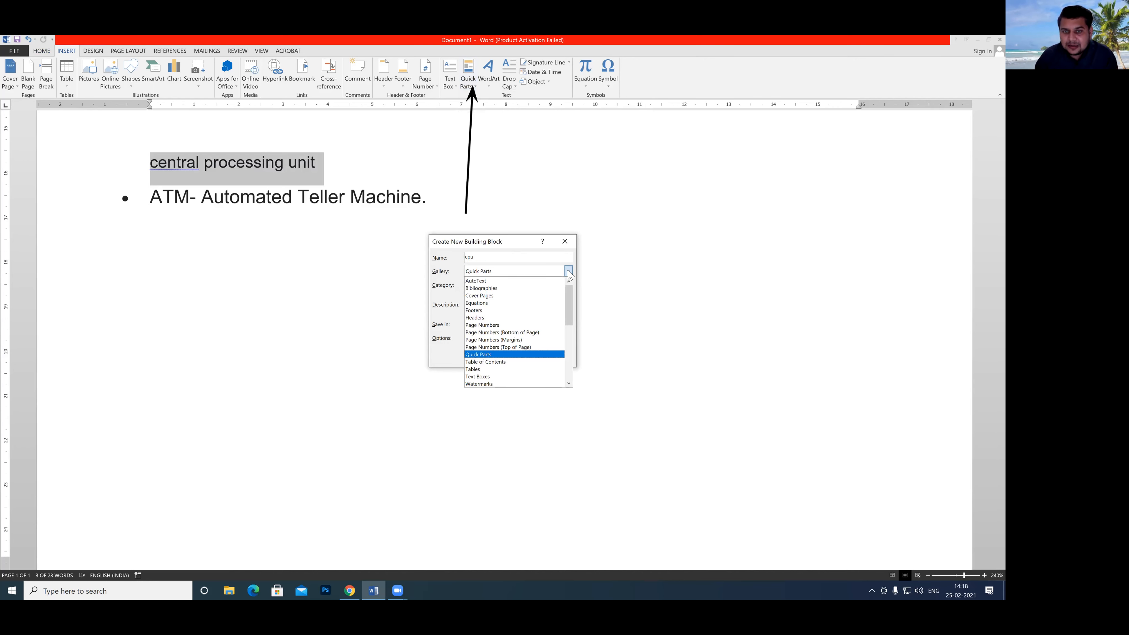
click(488, 357)
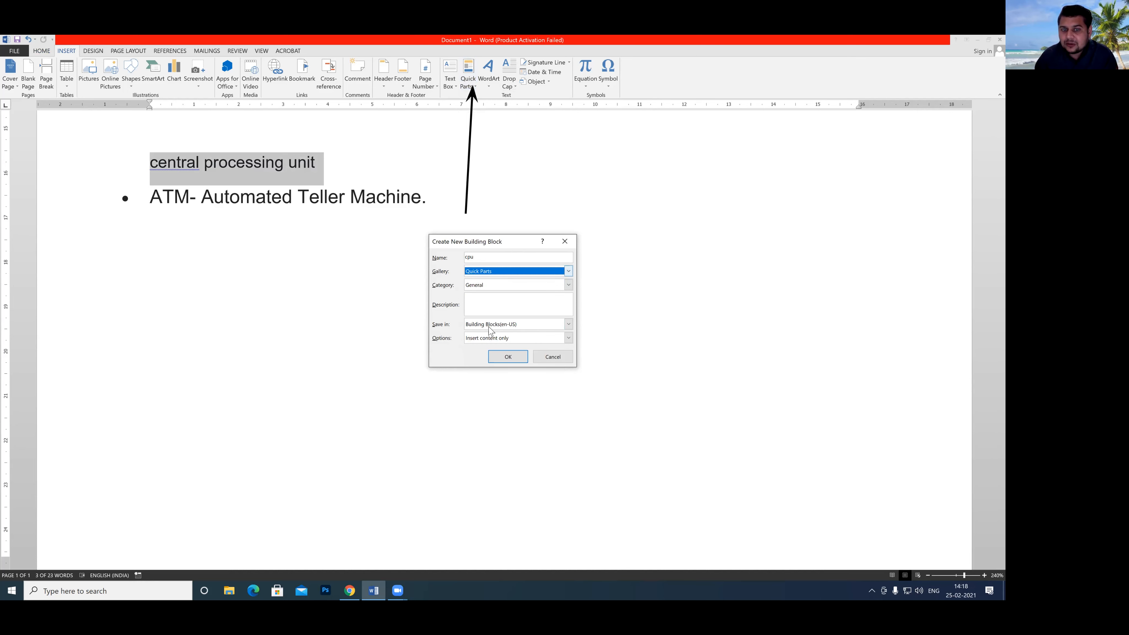
click(508, 358)
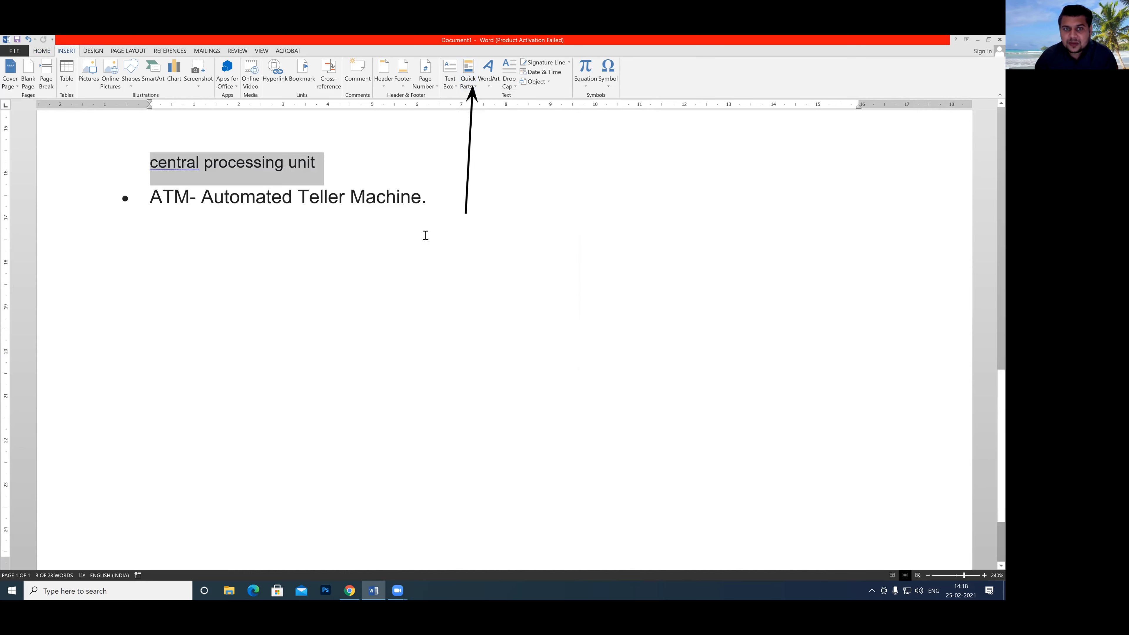
drag(421, 199, 166, 195)
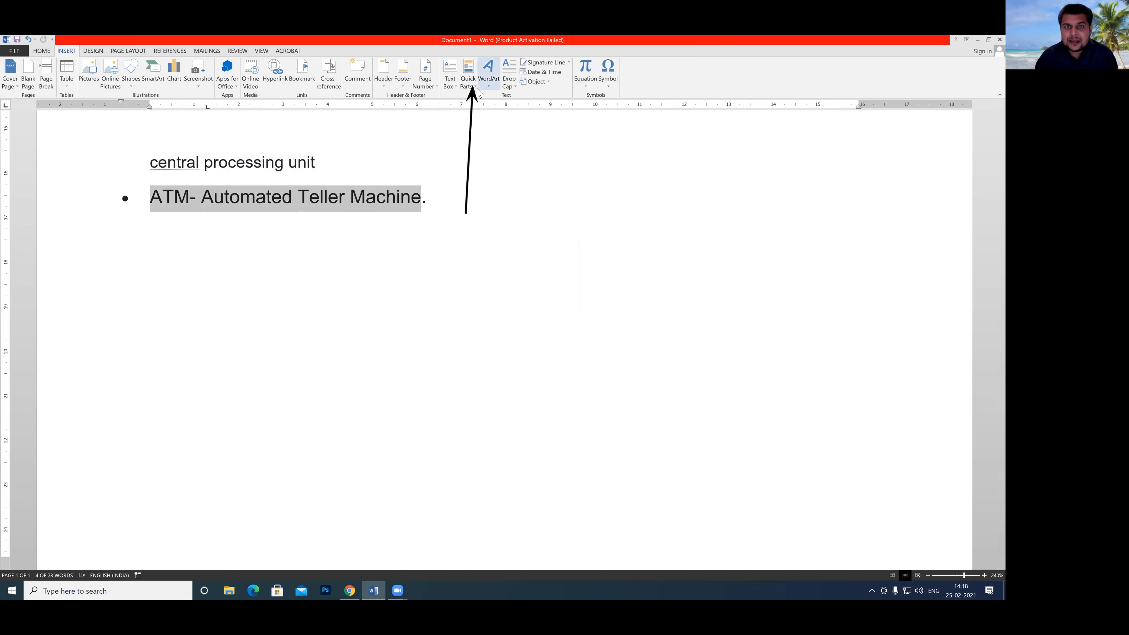
click(472, 83)
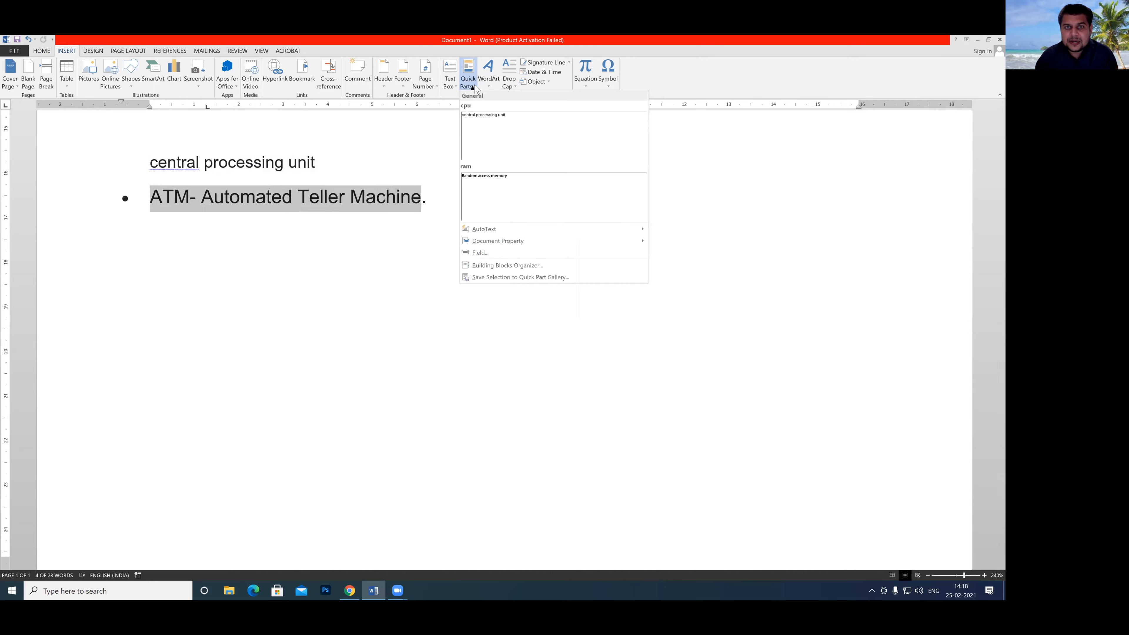
click(488, 279)
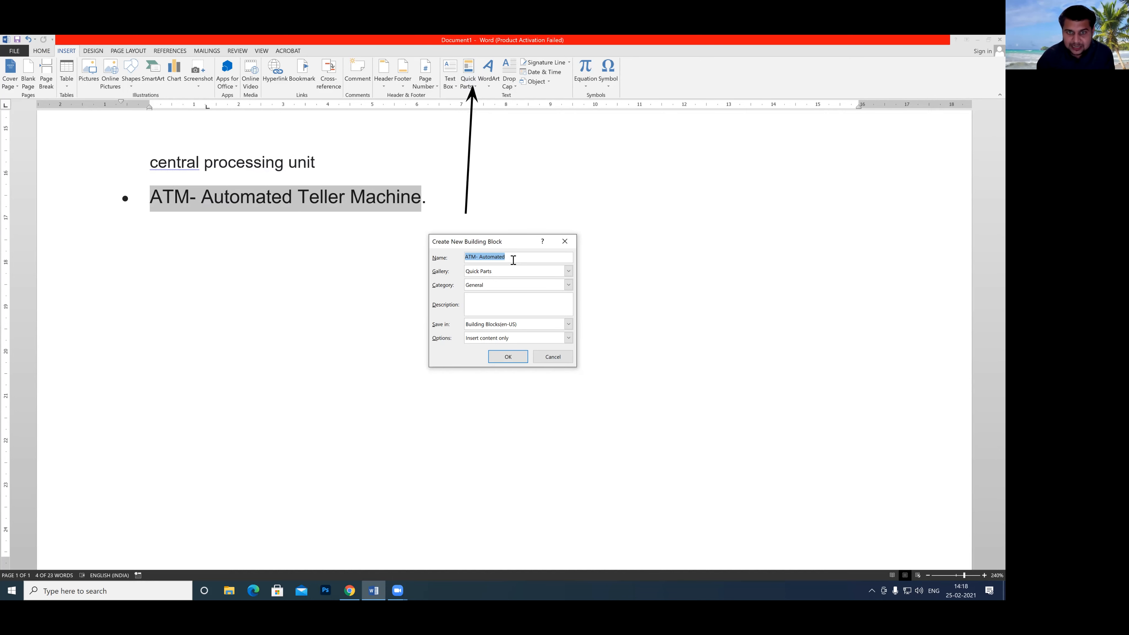
key(BackSpace)
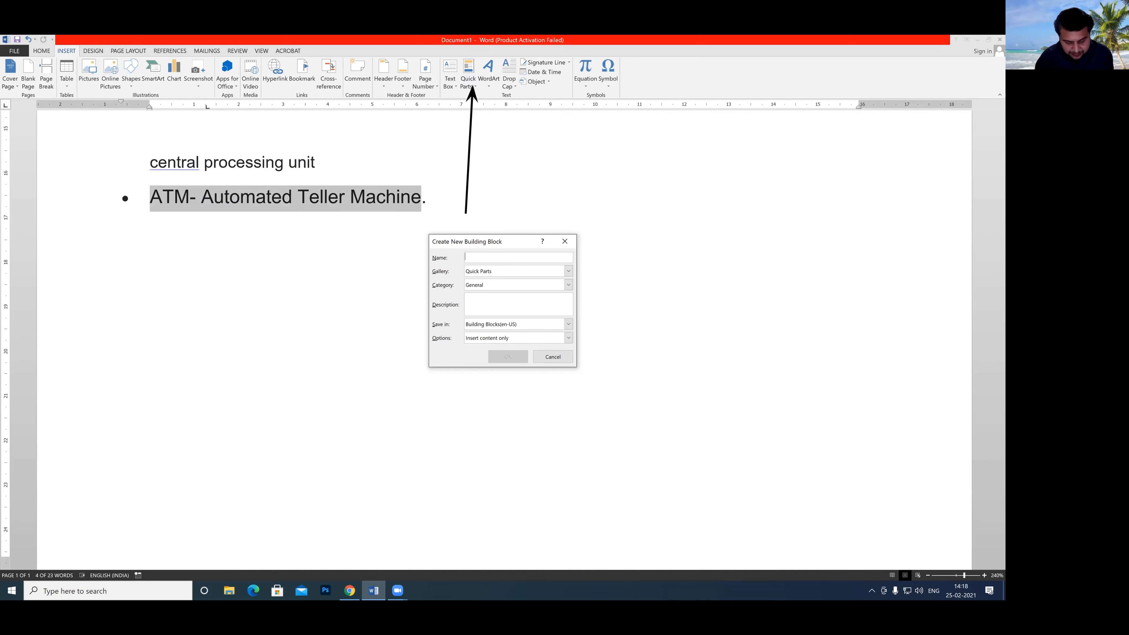
click(560, 358)
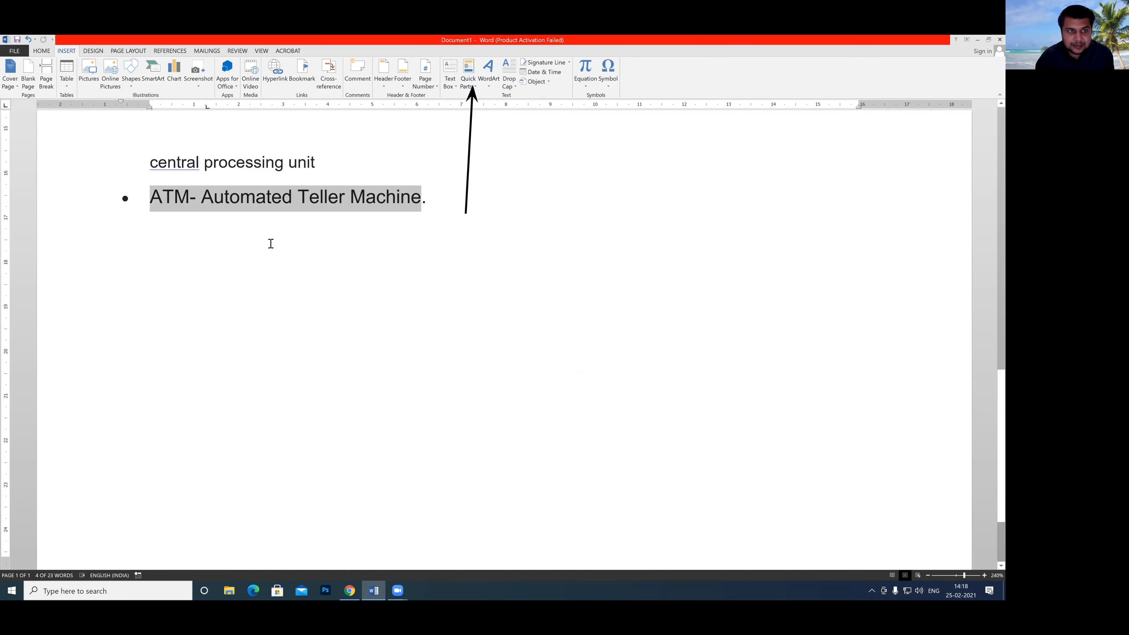
Delete the "ATM- " prefix from the bulleted Automated Teller Machine line.
click(199, 200)
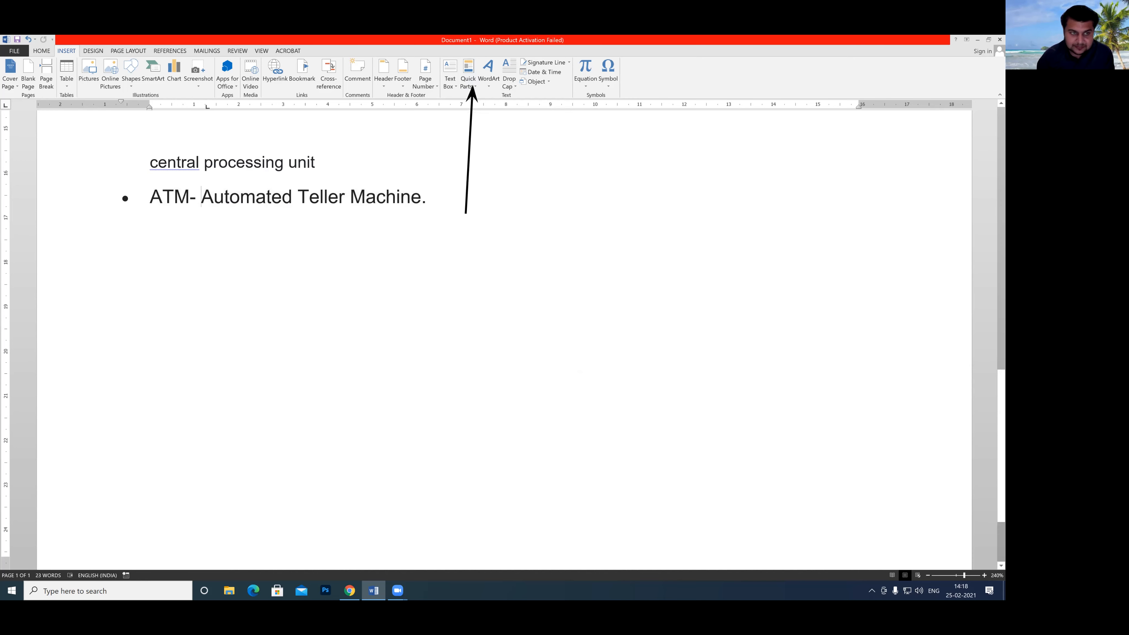
key(BackSpace)
key(BackSpace)
key(BackSpace)
key(BackSpace)
key(BackSpace)
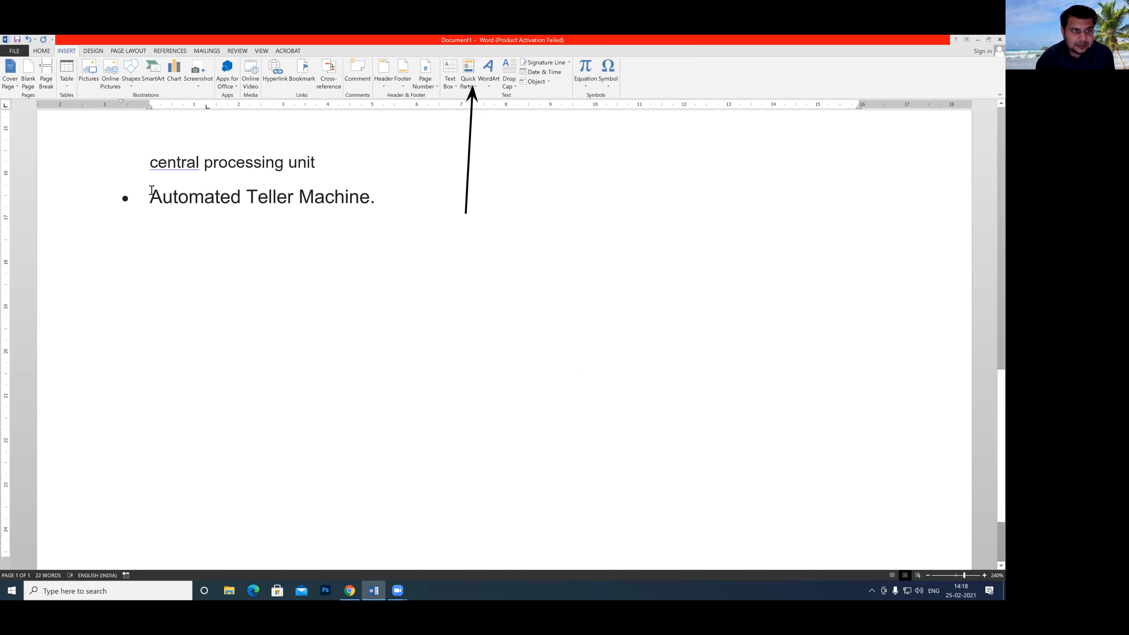
Save the bulleted text "Automated Teller Machine." to the Quick Part gallery under the name atm.
drag(151, 196, 386, 198)
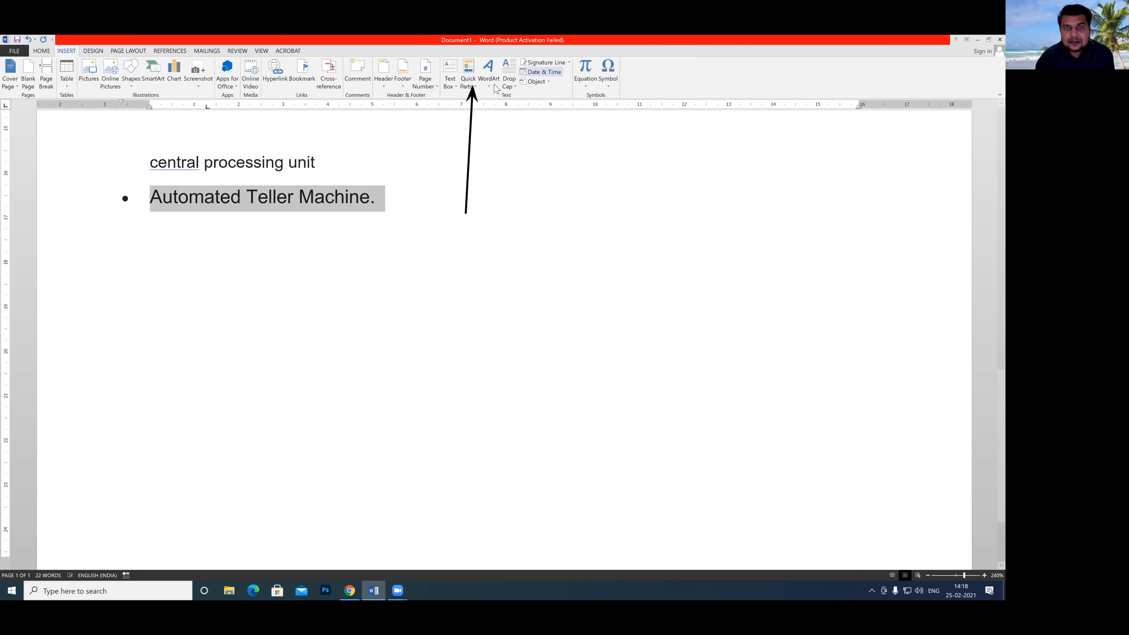
click(475, 83)
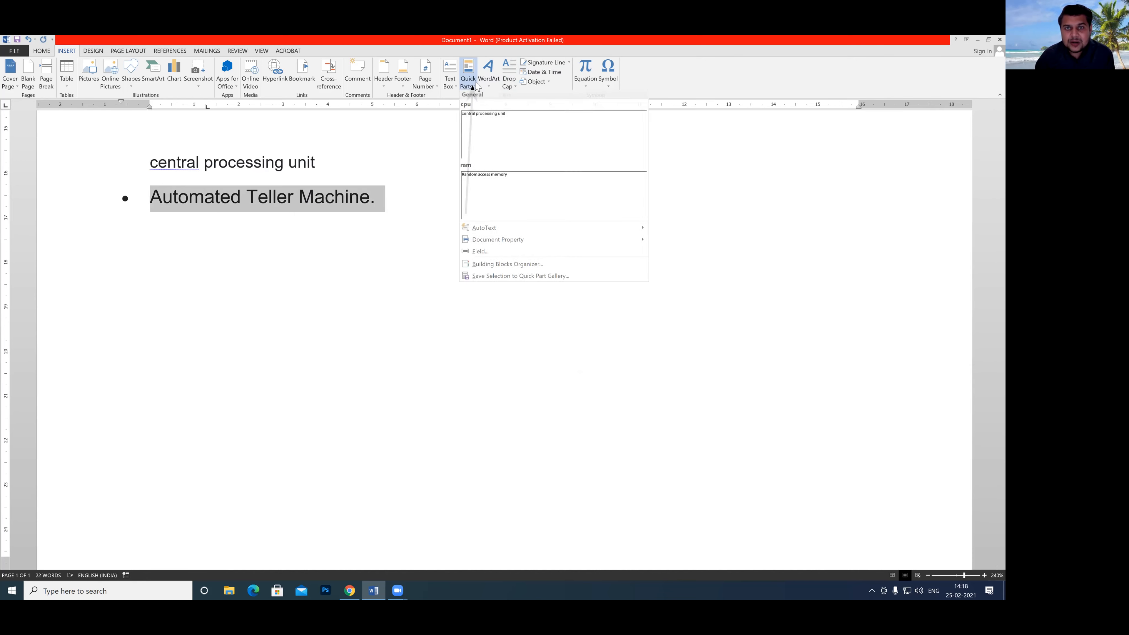
click(489, 278)
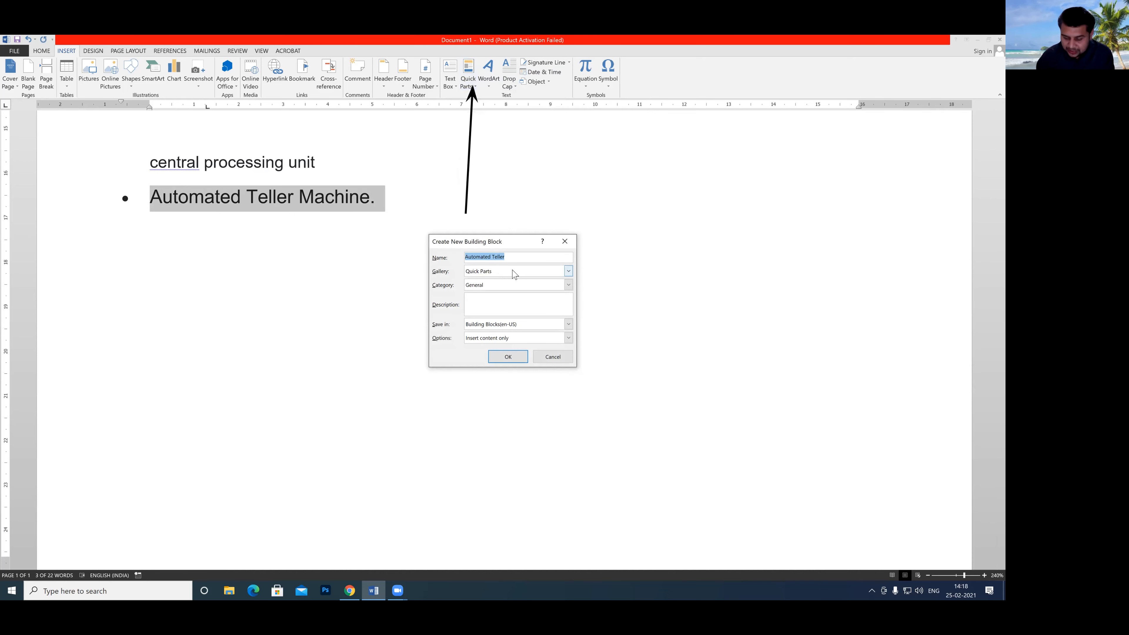
text(atm)
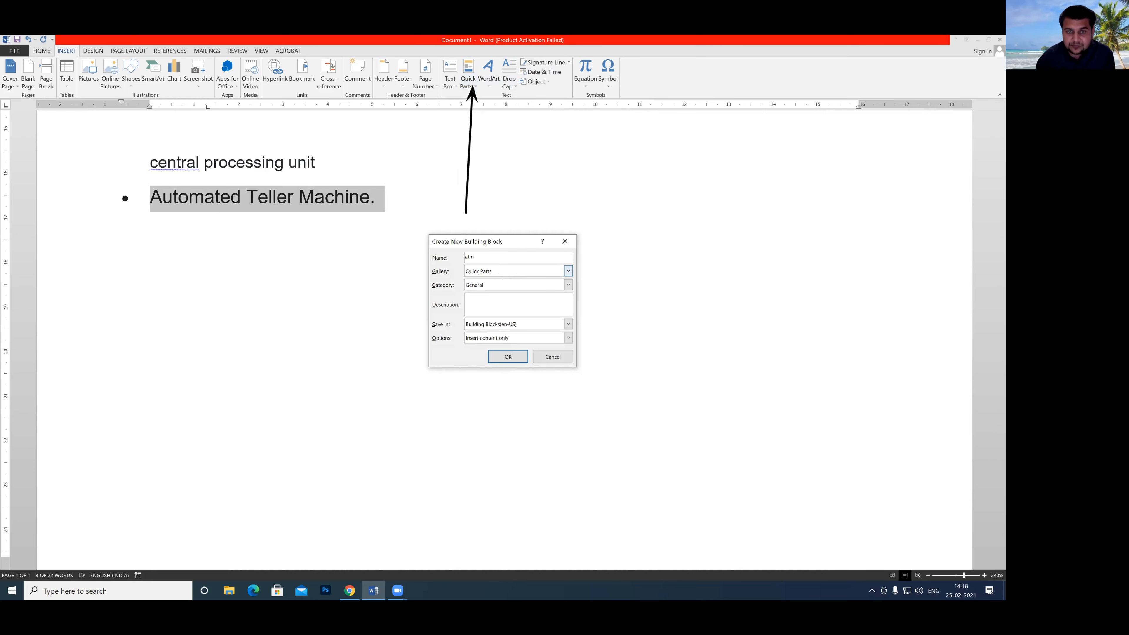
click(507, 357)
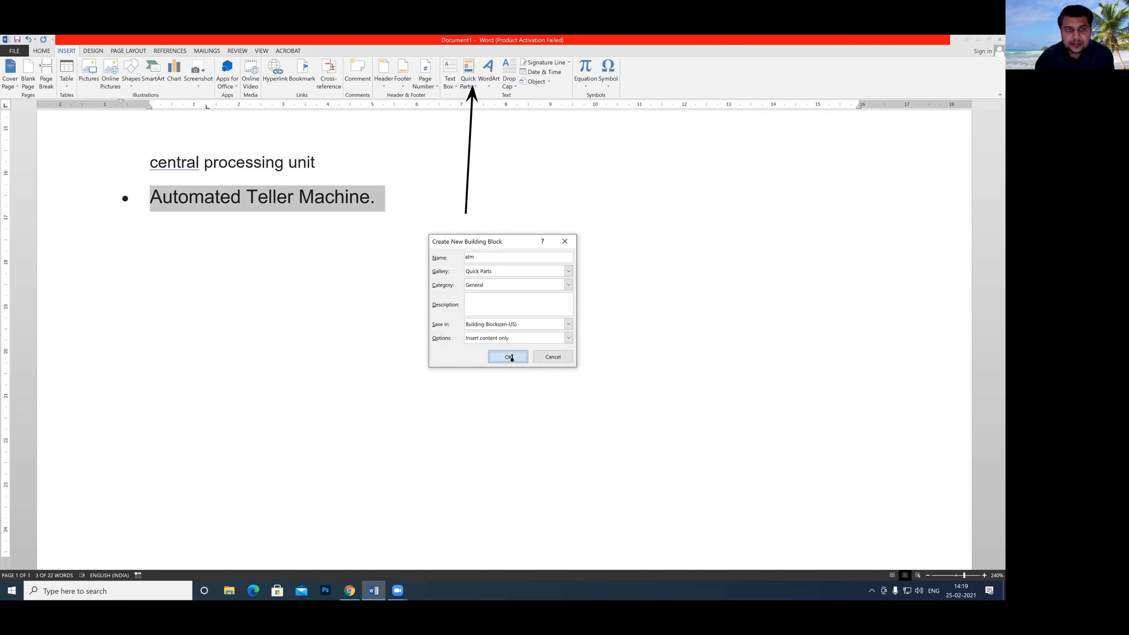
click(393, 200)
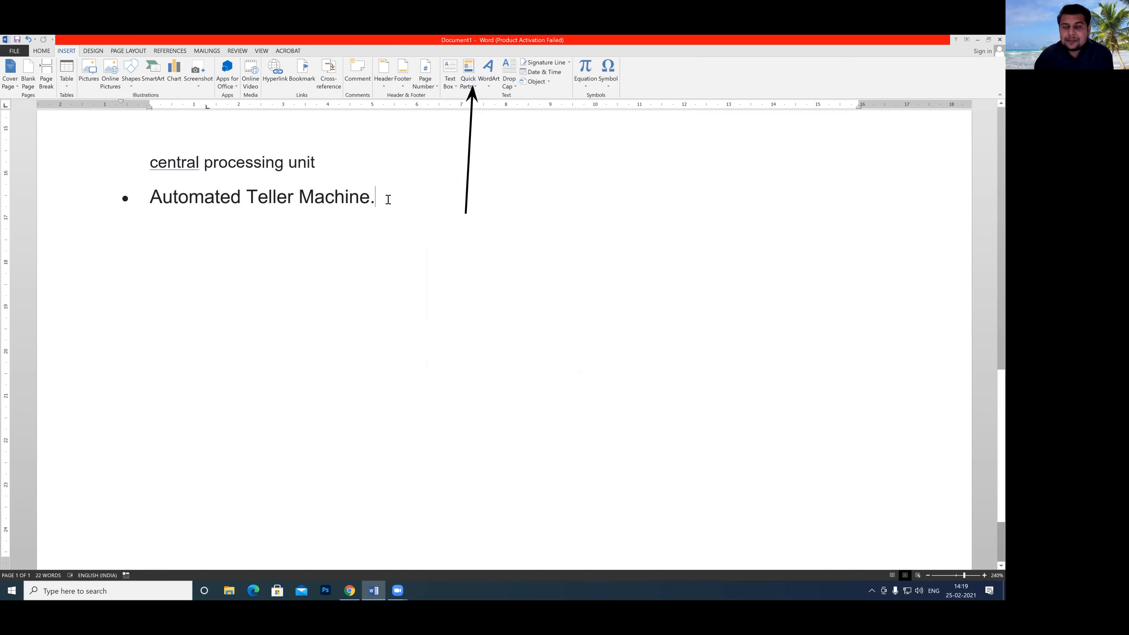
Replace the central processing unit and Automated Teller Machine lines with the text "cpu".
drag(386, 199, 135, 156)
key(Delete)
text(cpu)
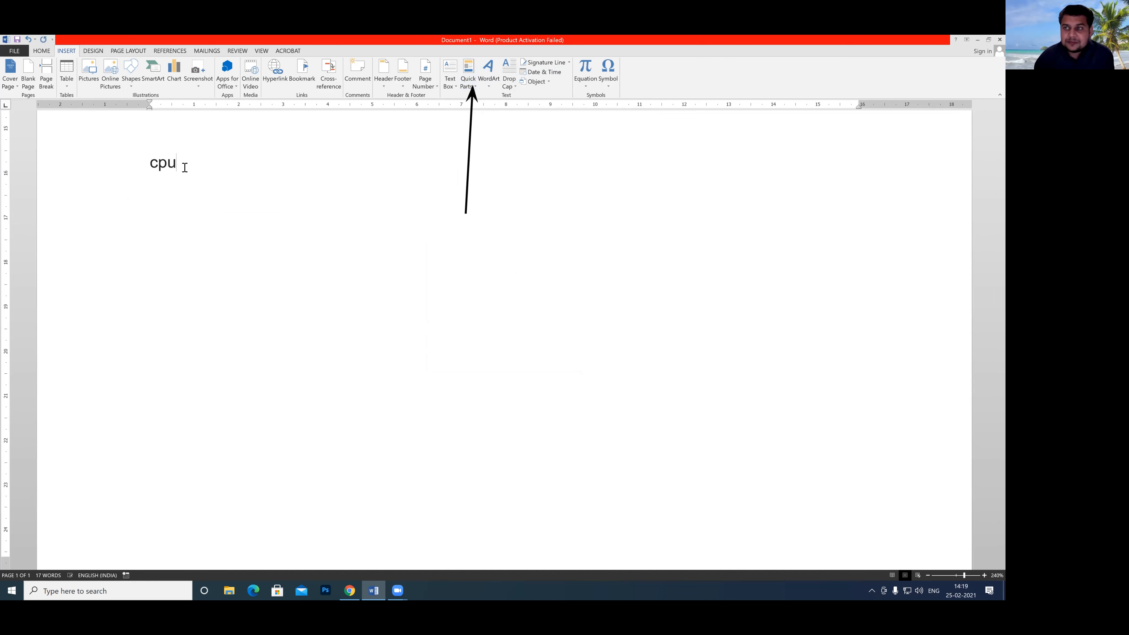
Expand the cpu abbreviation in the document into its saved Quick Part text.
scroll(579, 453, up, 1)
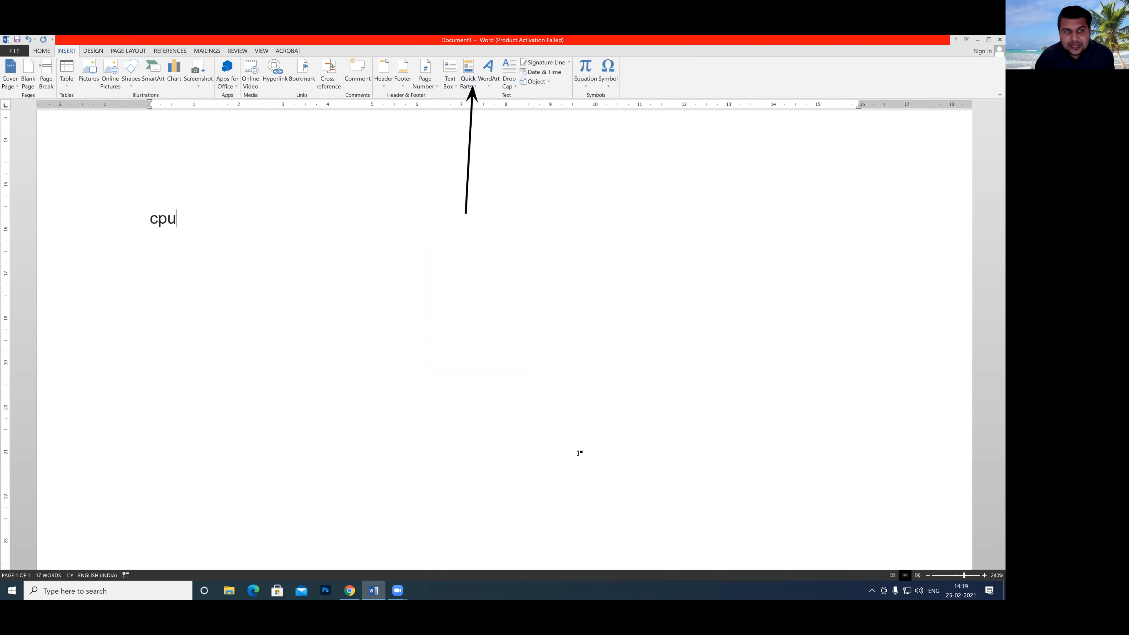
drag(159, 206, 163, 234)
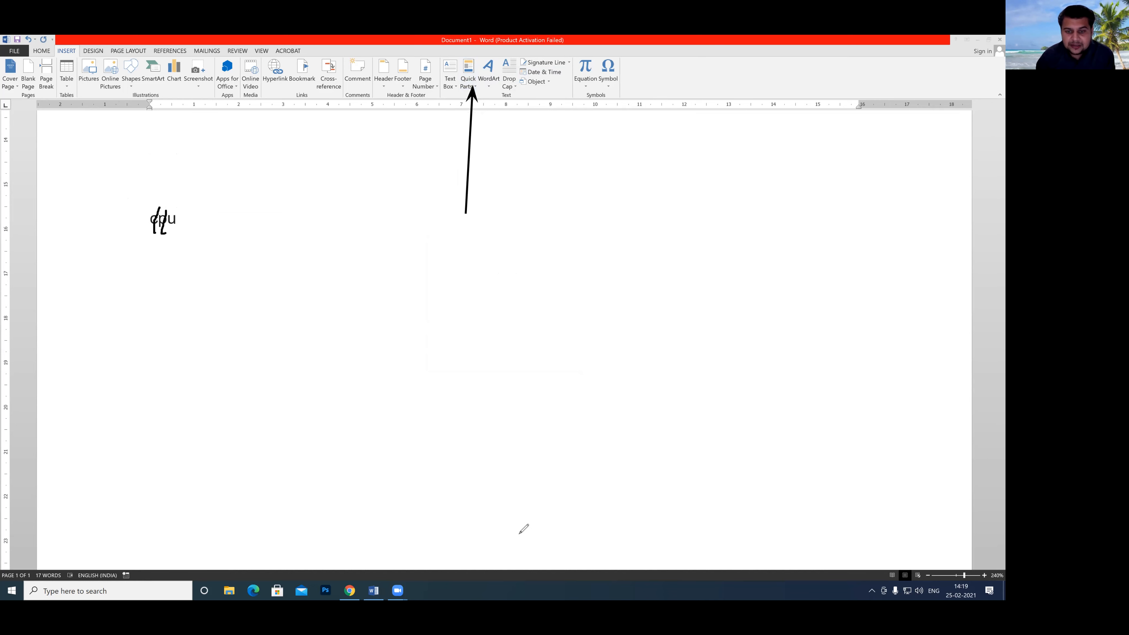
click(777, 495)
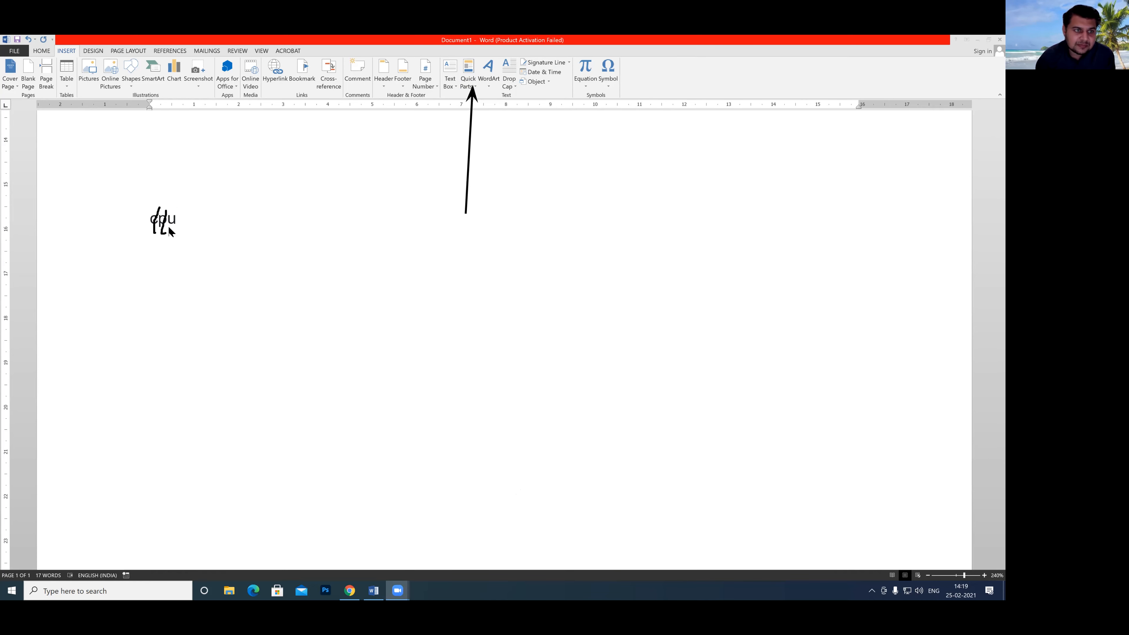
click(168, 218)
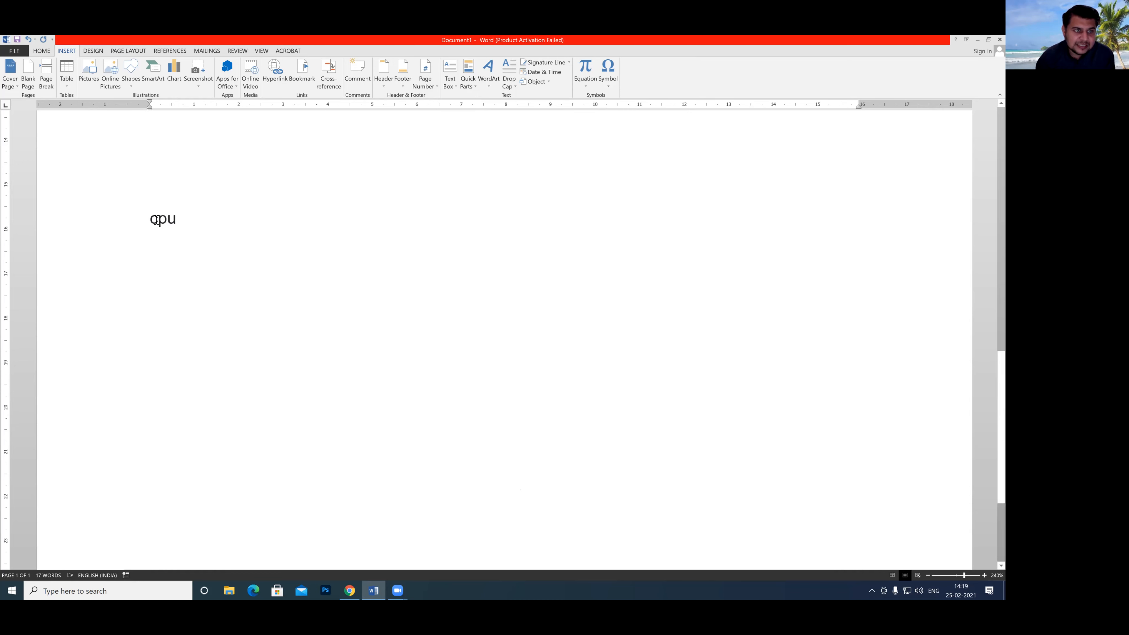
click(159, 220)
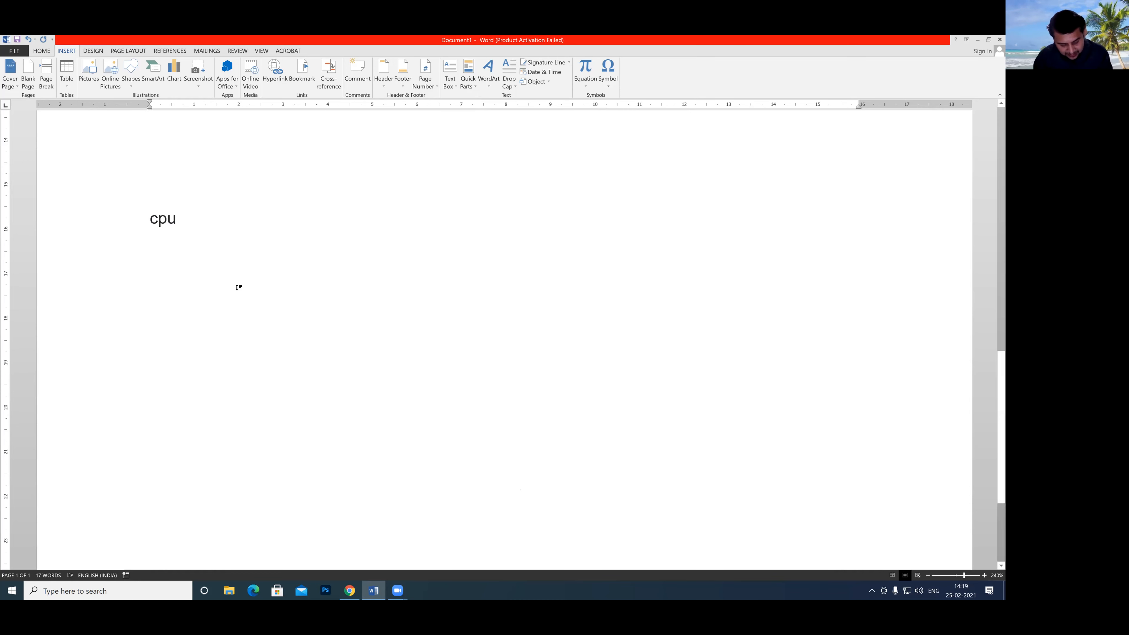
key(F3)
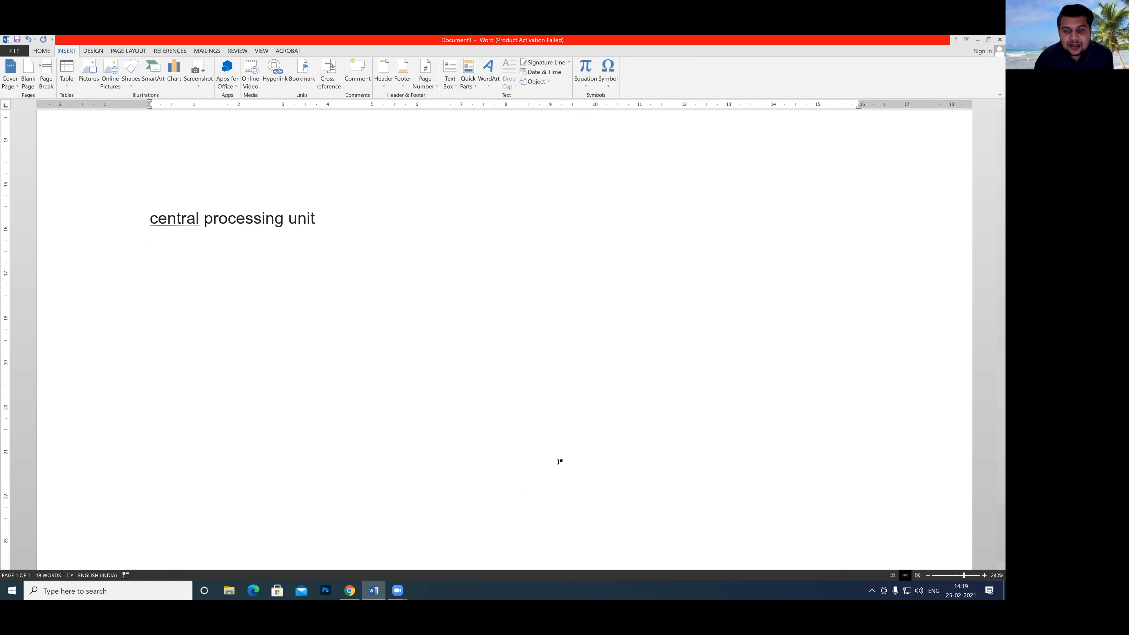
mouse_move(365, 266)
mouse_down()
mouse_move(366, 304)
mouse_move(389, 253)
mouse_up()
mouse_move(360, 283)
mouse_down()
mouse_move(421, 265)
mouse_move(388, 294)
mouse_up()
mouse_move(380, 394)
mouse_down()
mouse_move(382, 342)
mouse_move(403, 361)
mouse_move(450, 352)
mouse_move(460, 379)
mouse_move(446, 379)
mouse_up()
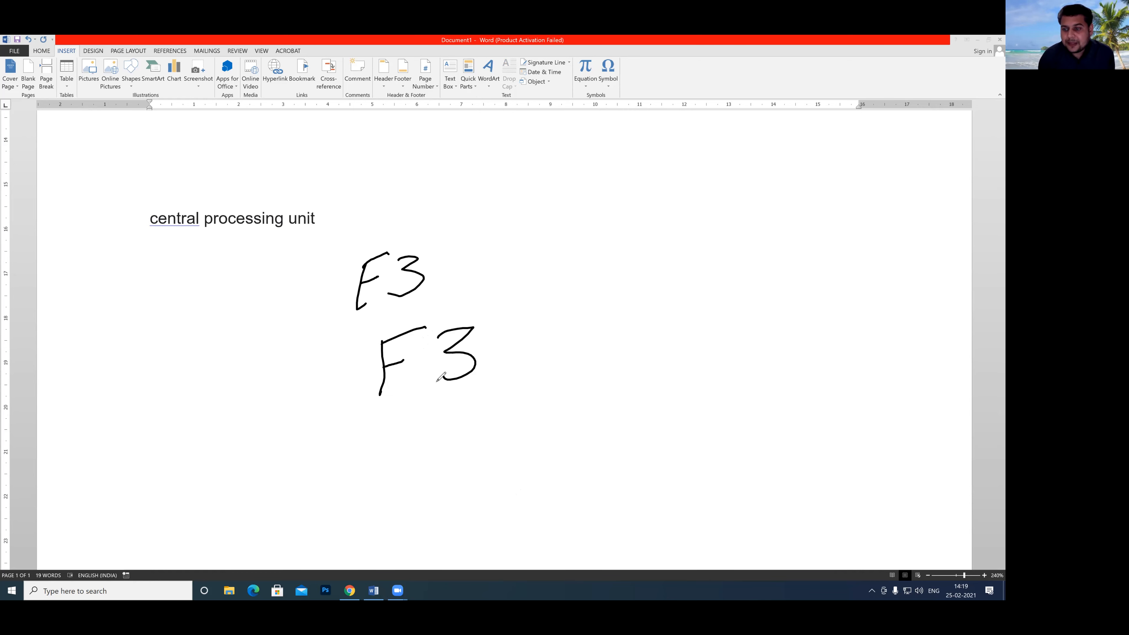
click(786, 493)
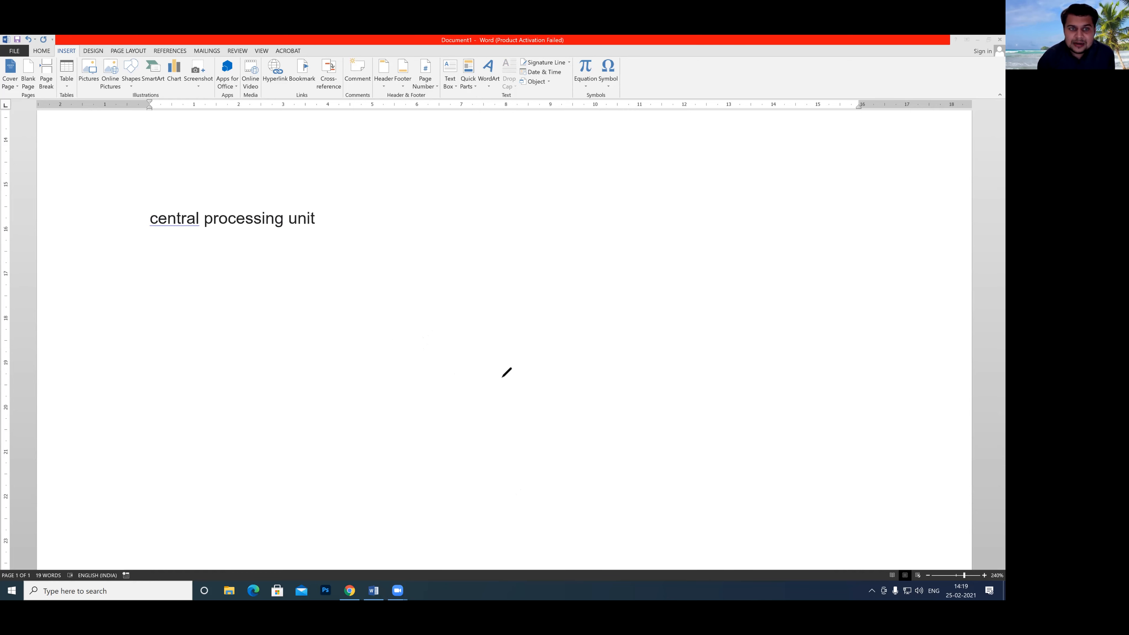
Enter the abbreviation "atm" on a new line below "central processing unit".
click(321, 220)
key(Return)
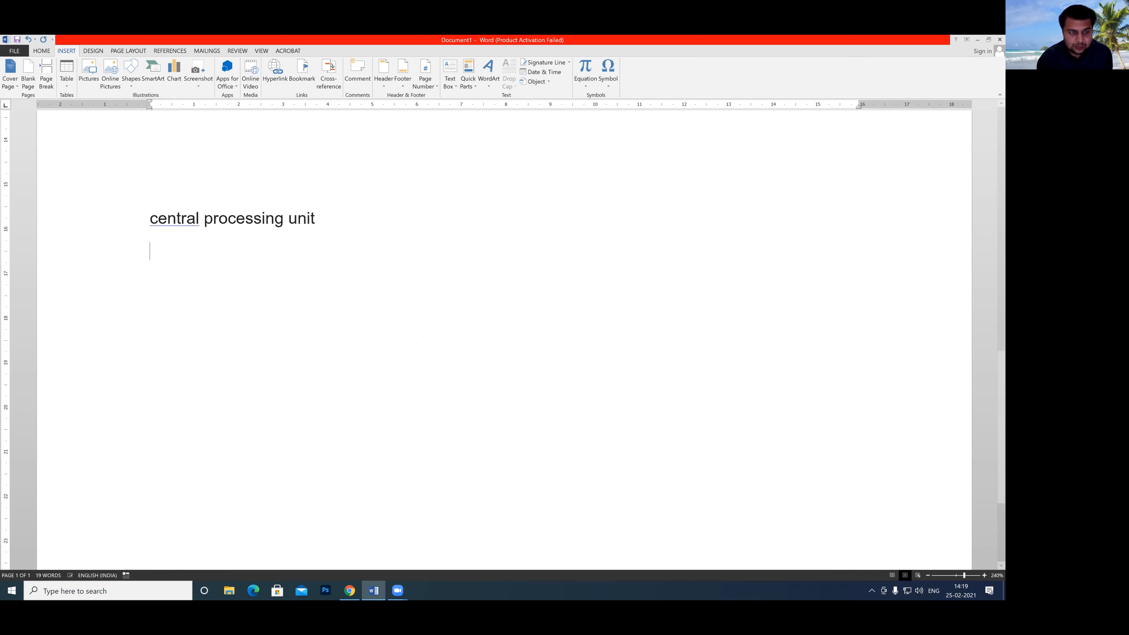
text(atn)
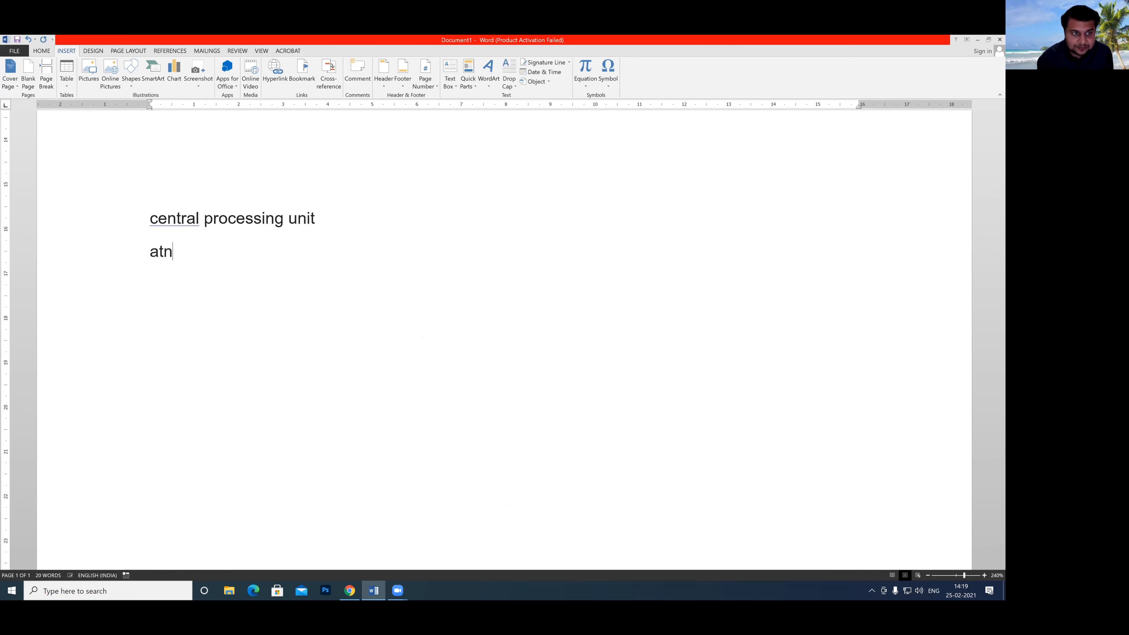
key(BackSpace)
text(m)
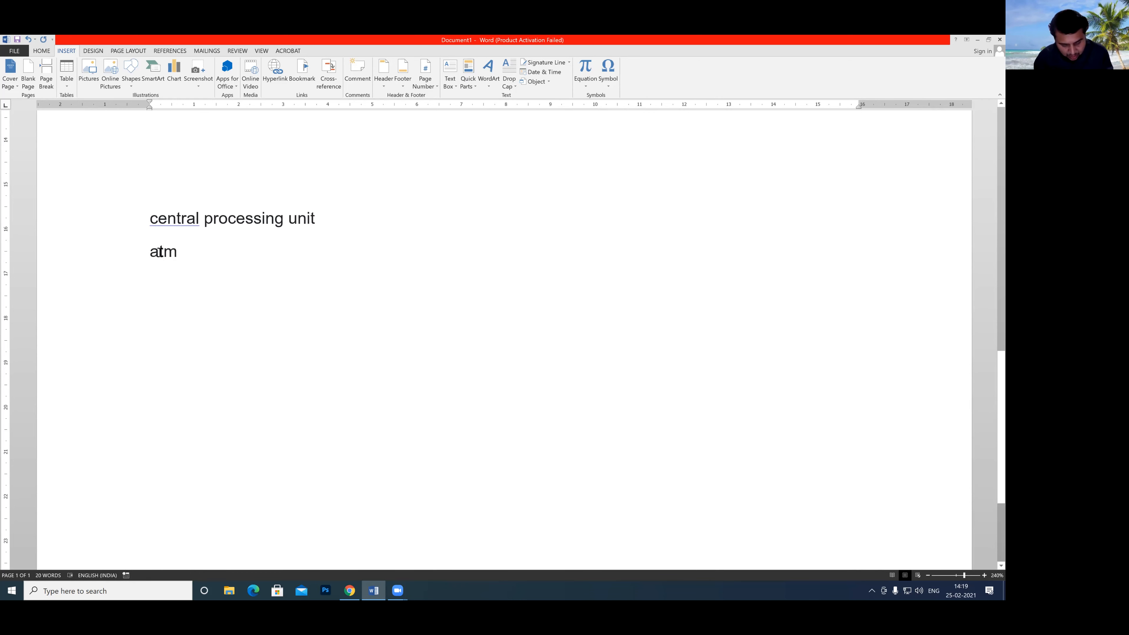
Expand the atm abbreviation in the document into its saved Quick Part text.
key(F3)
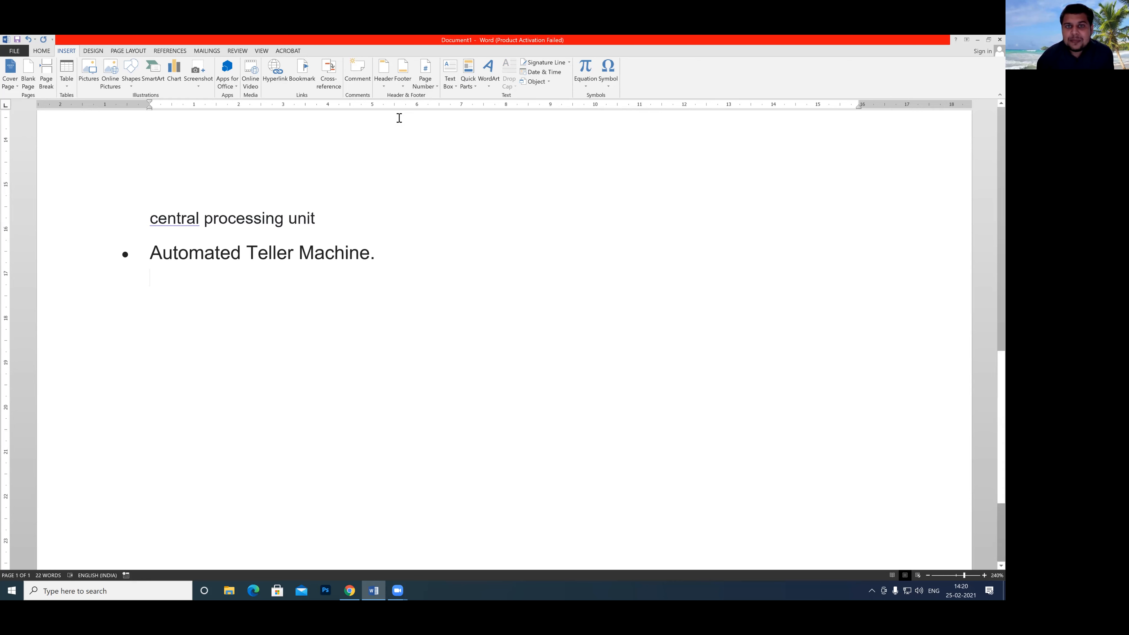
Delete the expanded cpu and atm lines along with all remaining text in the document.
drag(381, 252, 131, 222)
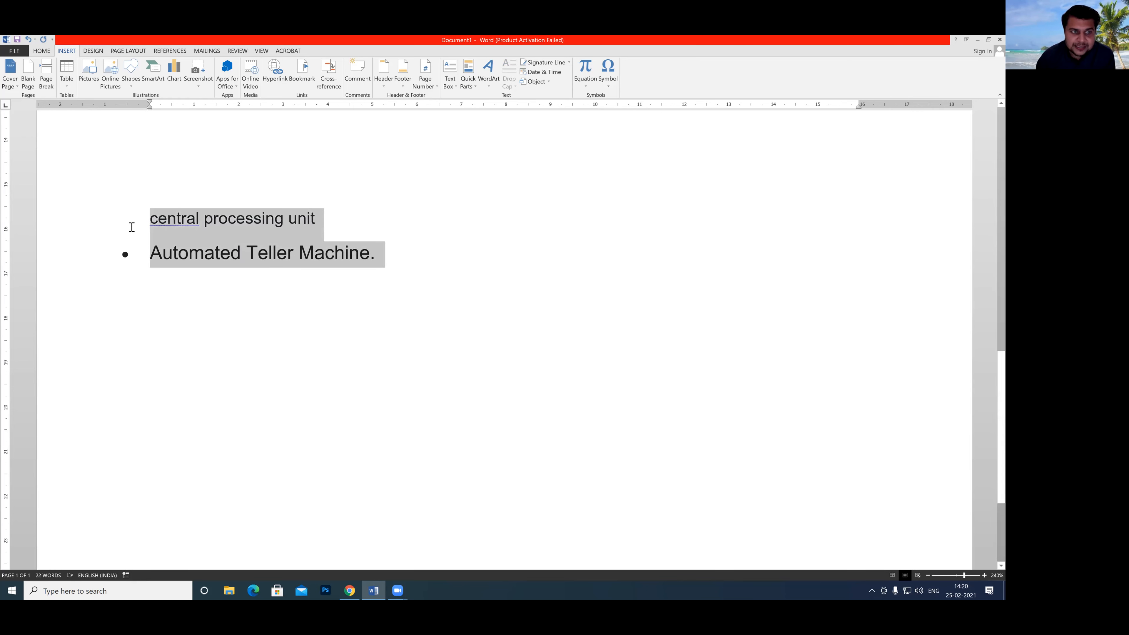
key(Delete)
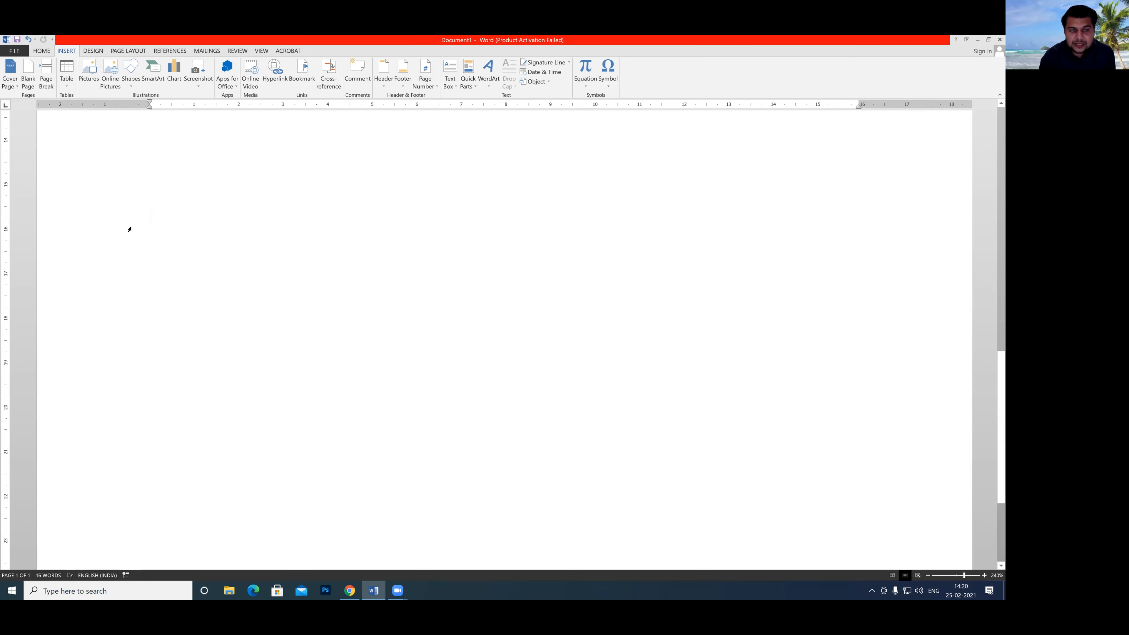
key(ctrl+a)
key(Delete)
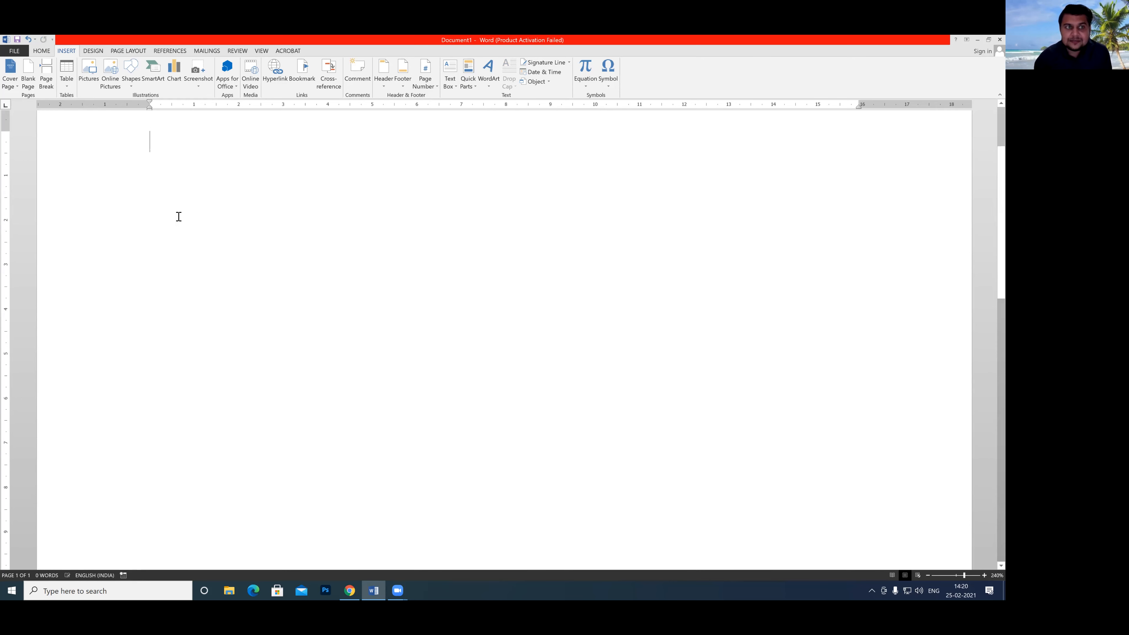
scroll(179, 217, up, 2)
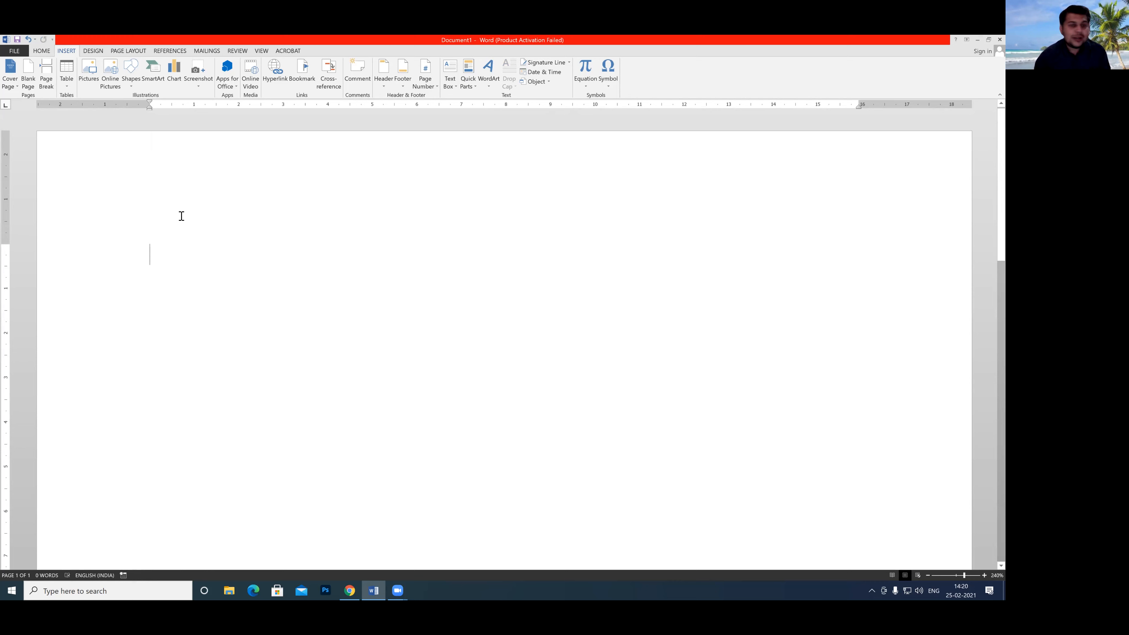
Generate sample paragraphs in the empty document with the =rand() function.
text(=t)
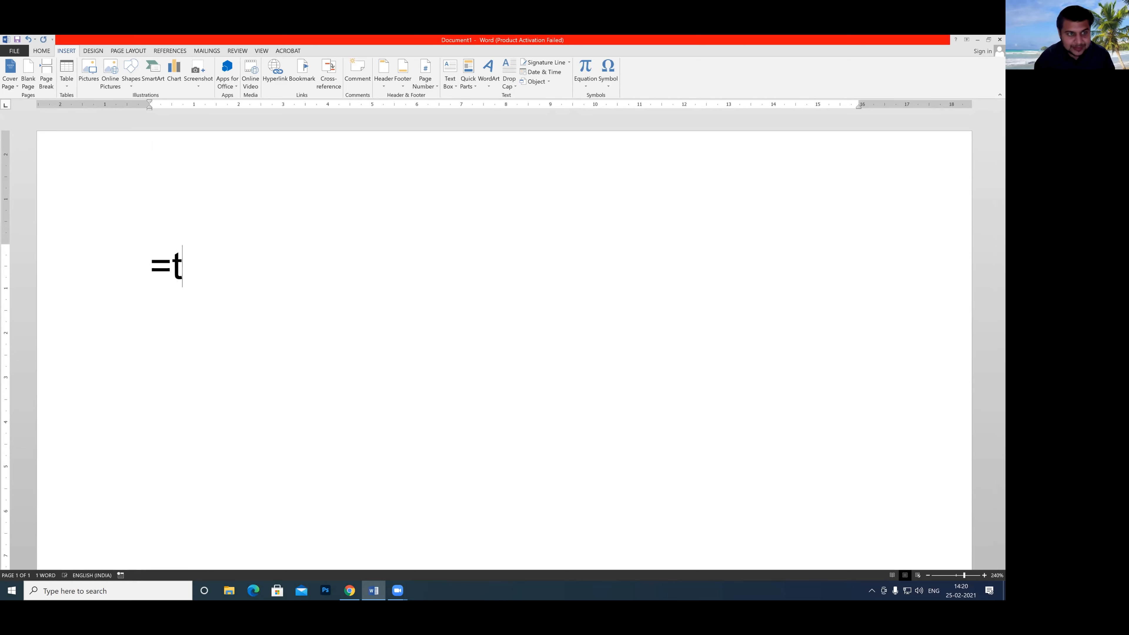
key(BackSpace)
text(rand())
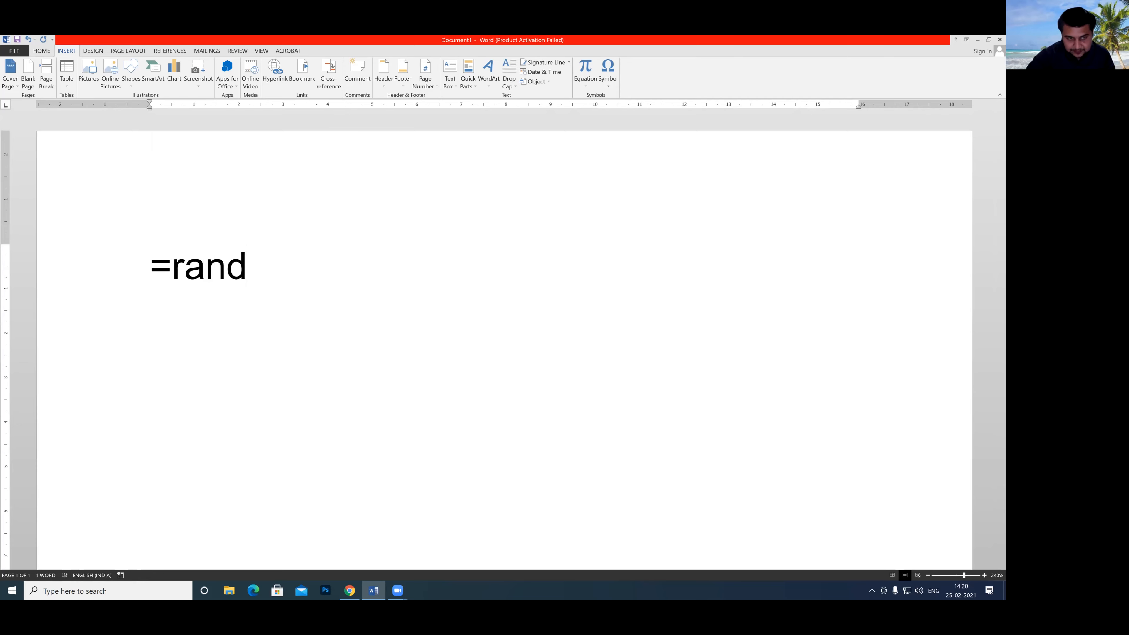
key(Return)
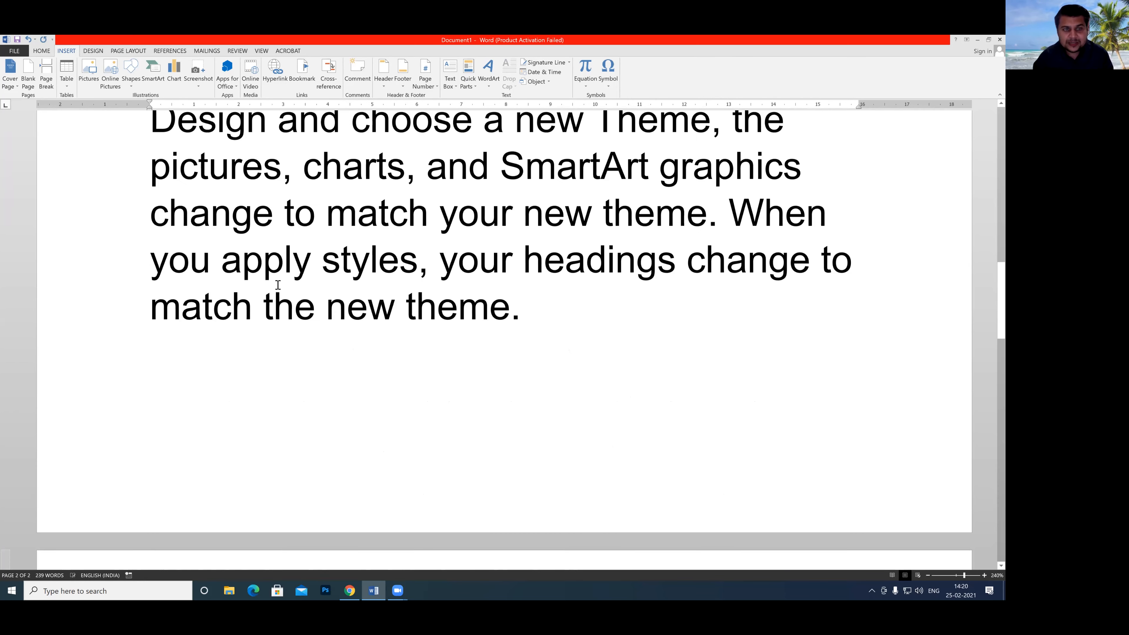
Set the font size of all the sample text to 10.
scroll(507, 401, up, 6)
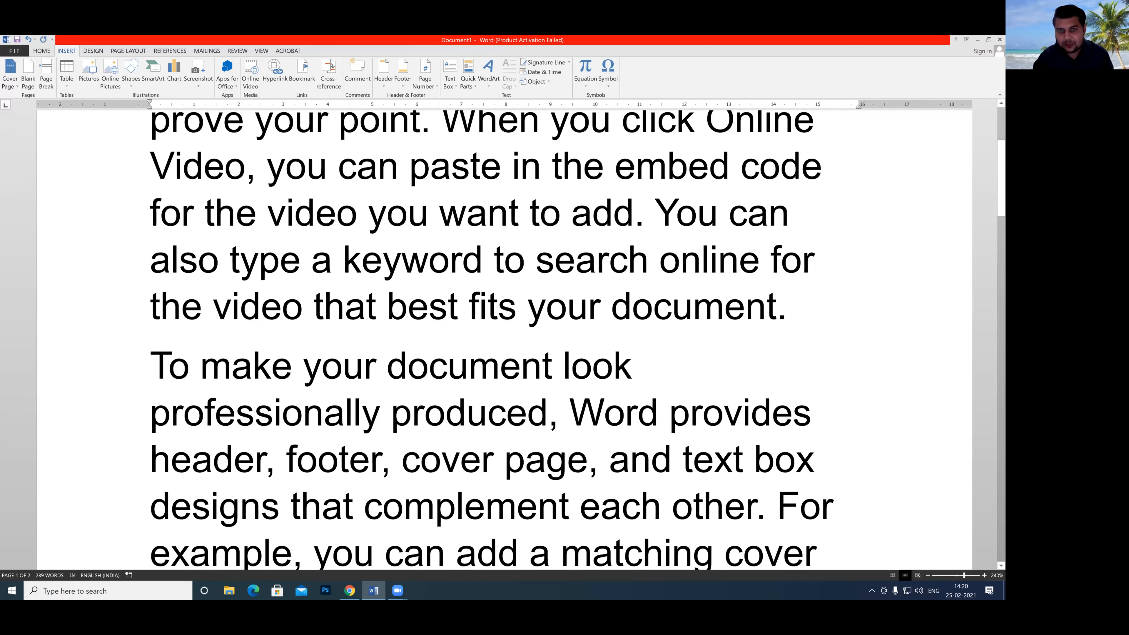
ctrl+scroll(856, 543, down, 15)
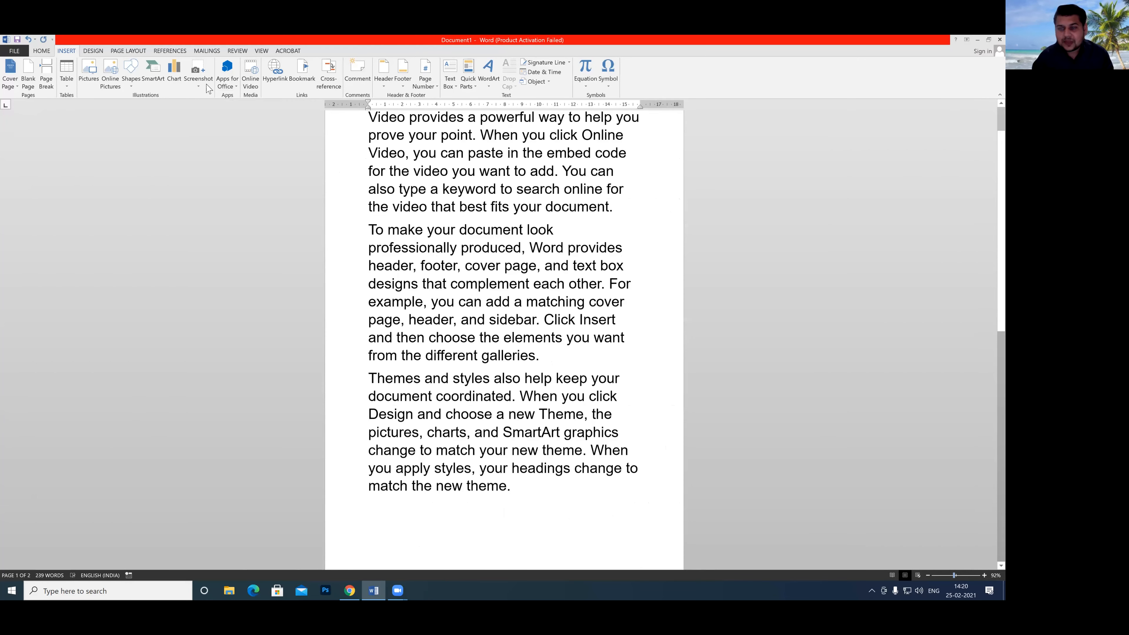
click(262, 51)
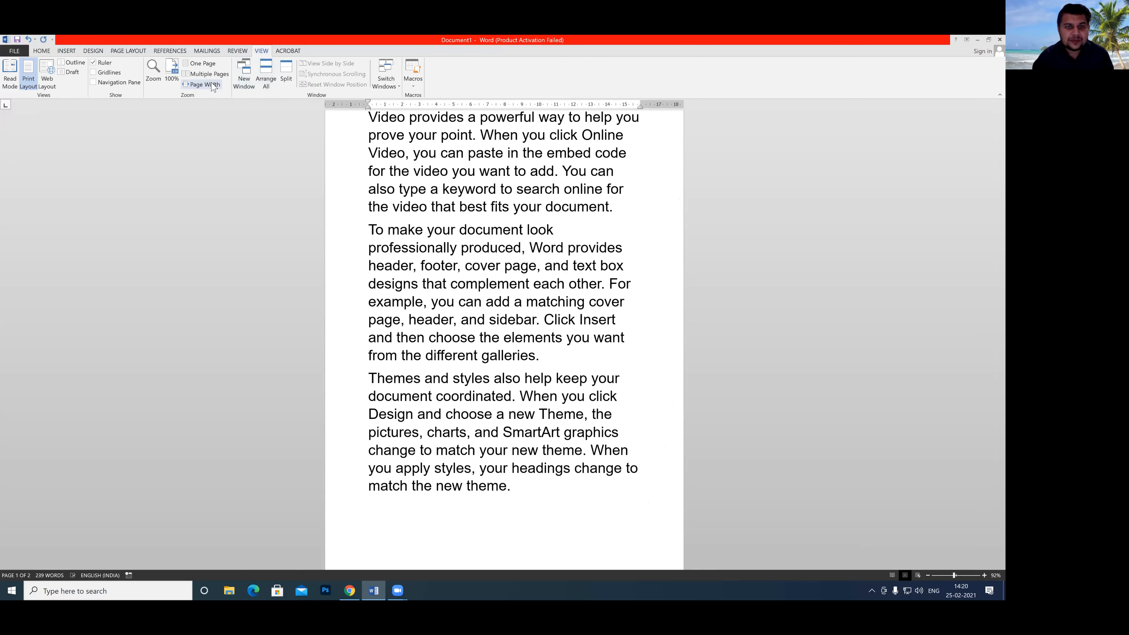
click(212, 85)
click(49, 54)
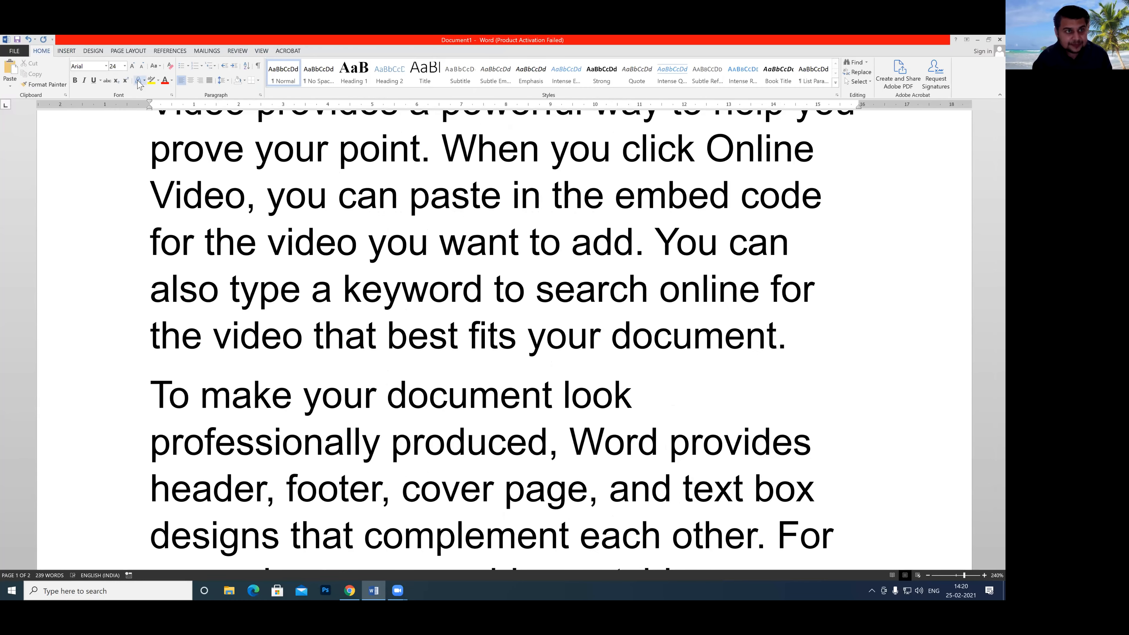
key(ctrl+a)
click(125, 66)
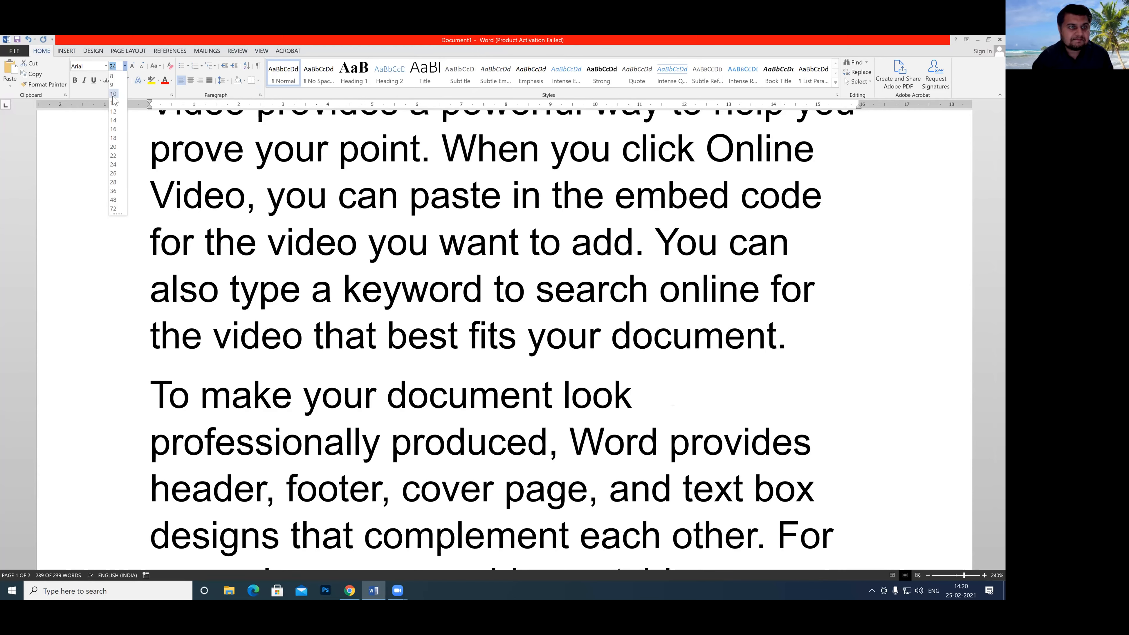
click(113, 96)
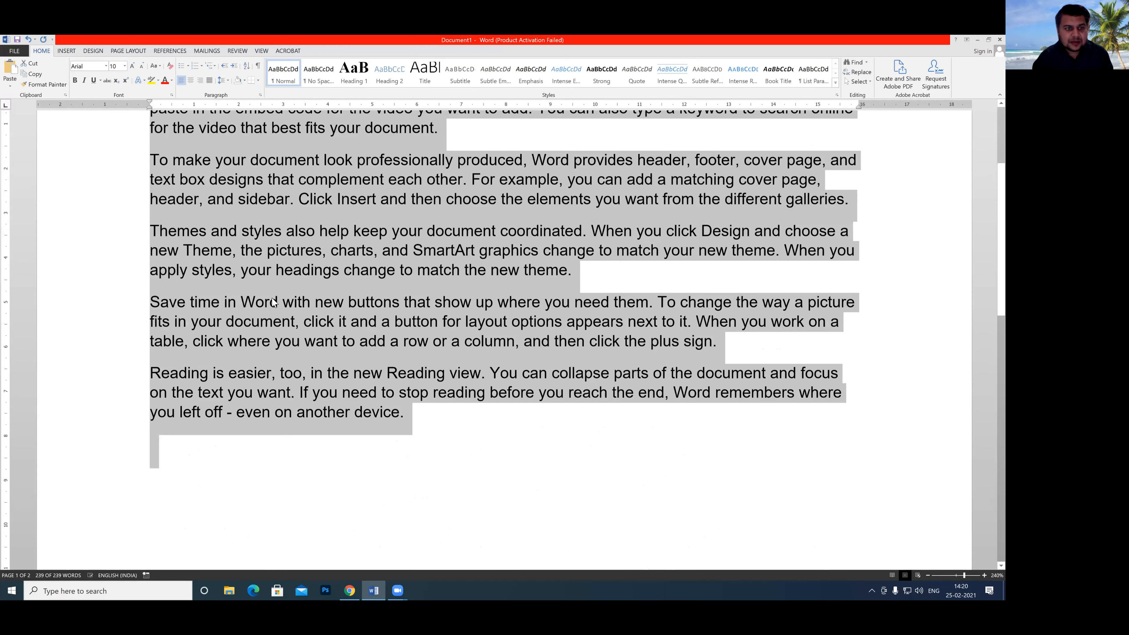
Delete the last two sample paragraphs, starting with "Save time in Word" and "Reading is easier".
key(Down)
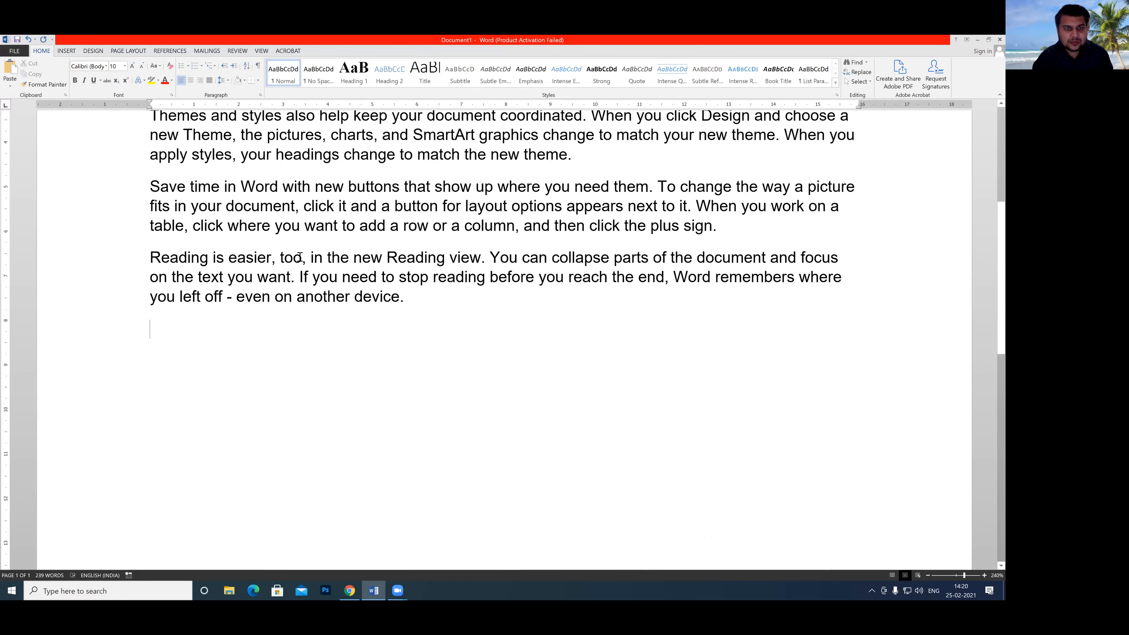
triple_click(466, 329)
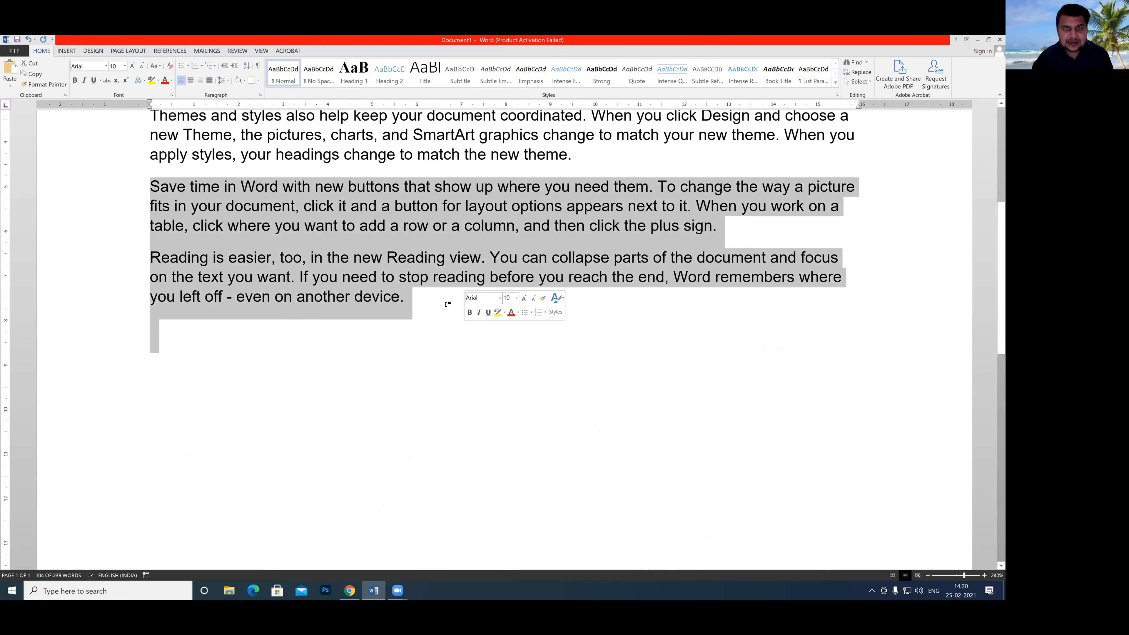
key(Delete)
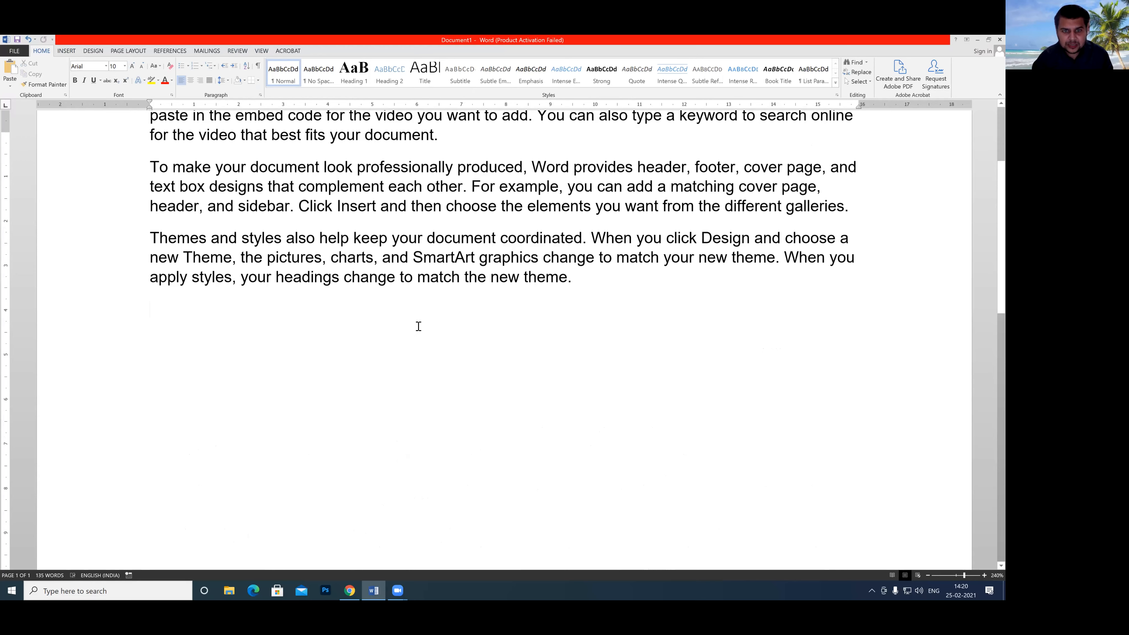
Split "match the new theme." into its own paragraph and indent all its lines to the 14 mark on the ruler.
key(Return)
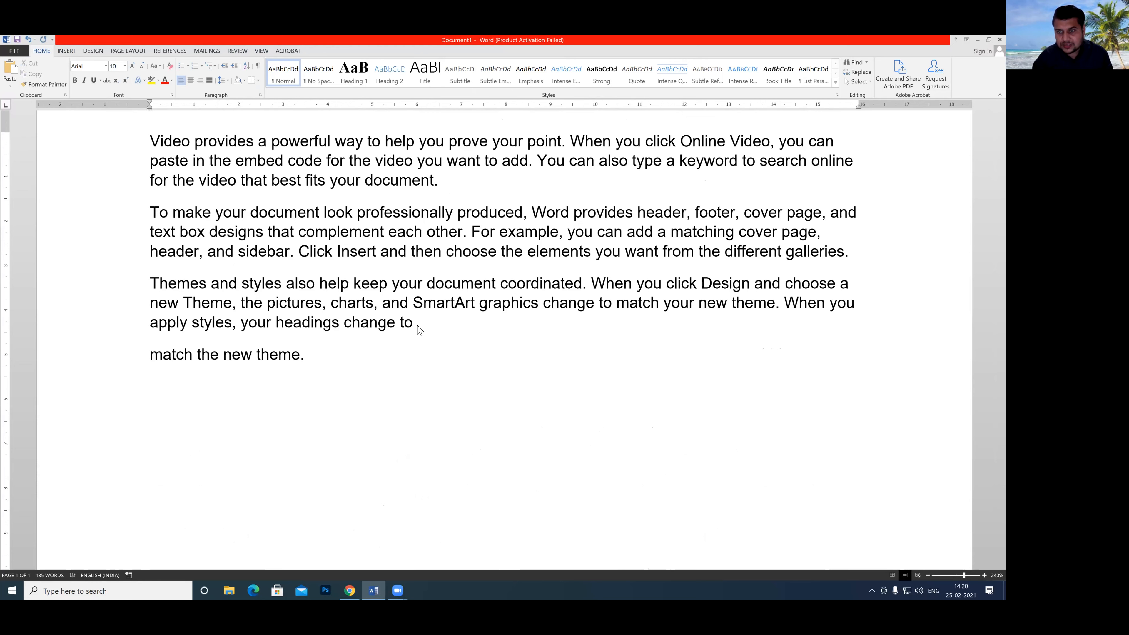
key(Tab)
key(Tab)
key(Tab)
key(Tab)
key(Tab)
key(Tab)
key(Tab)
key(Tab)
key(Tab)
key(Tab)
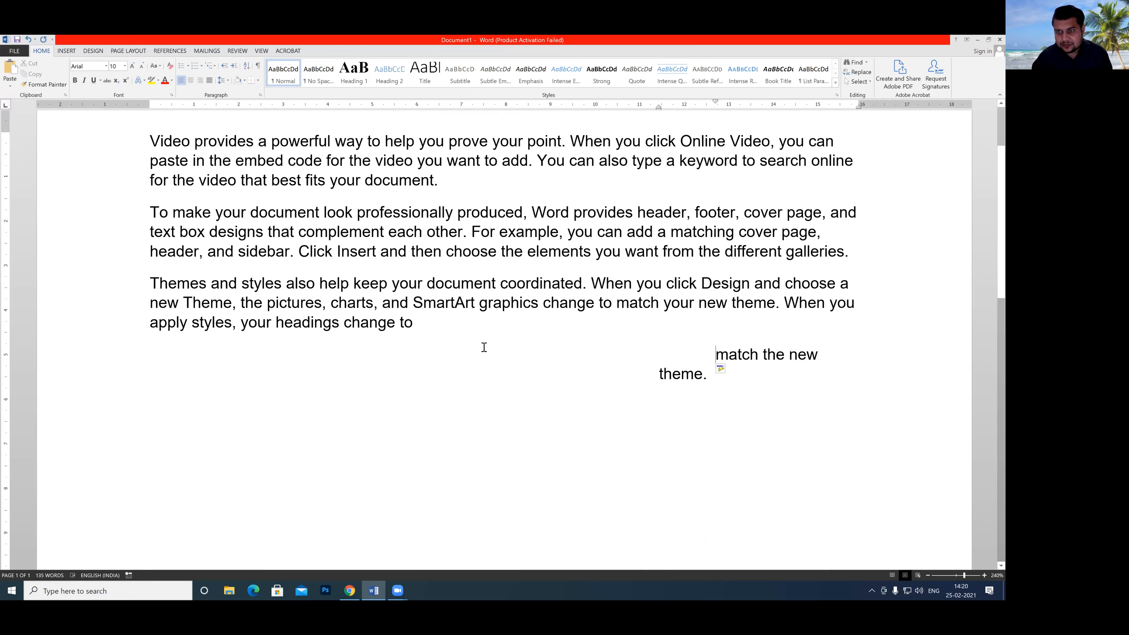
click(651, 376)
key(Tab)
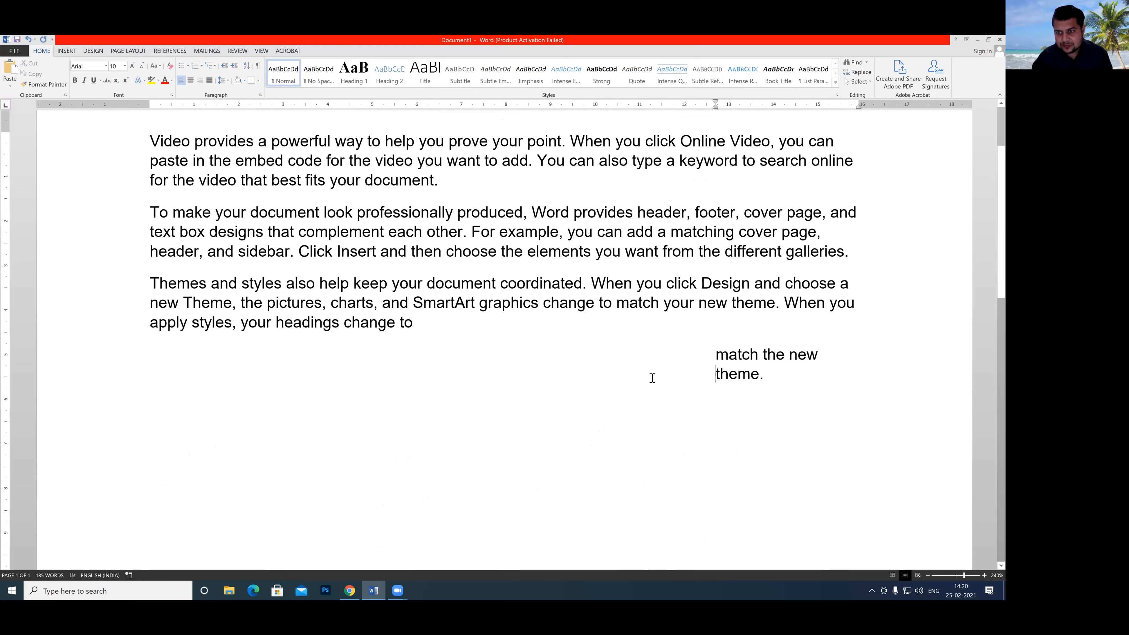
key(Tab)
scroll(542, 341, up, 2)
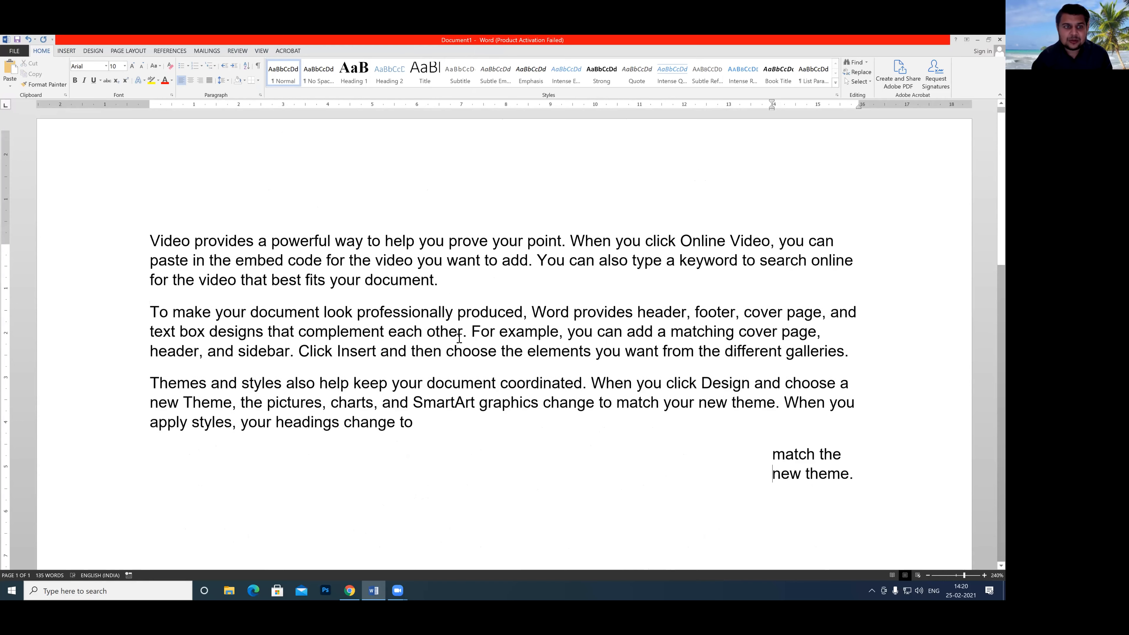
Break the first paragraph into separate paragraphs after "Video provides" and after "a powerful".
click(255, 252)
scroll(253, 253, up, 1)
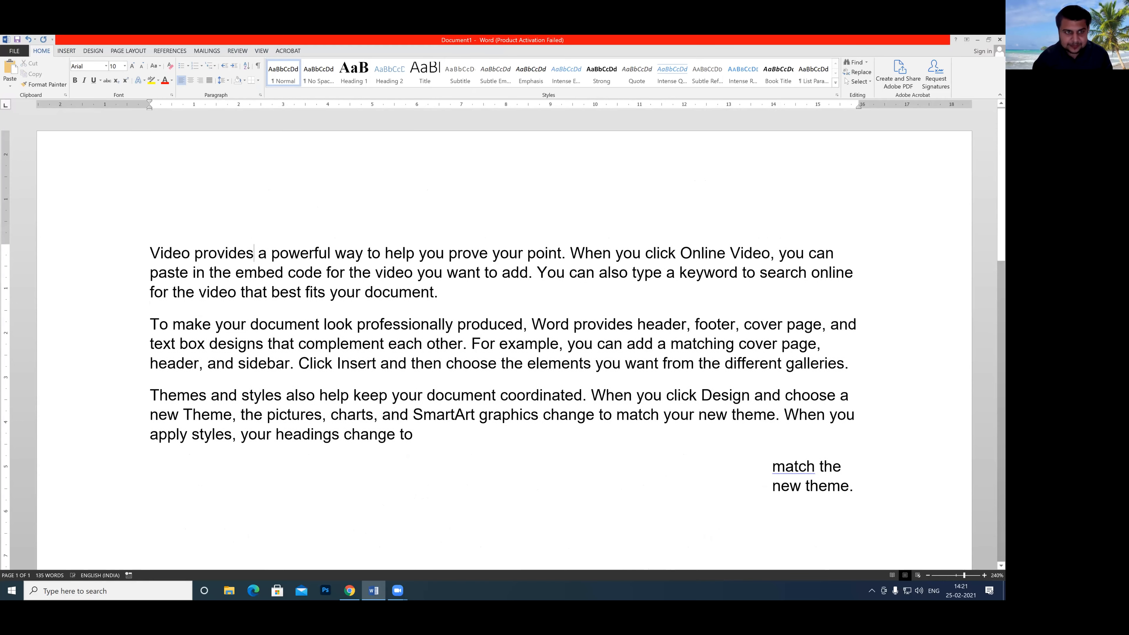
key(Return)
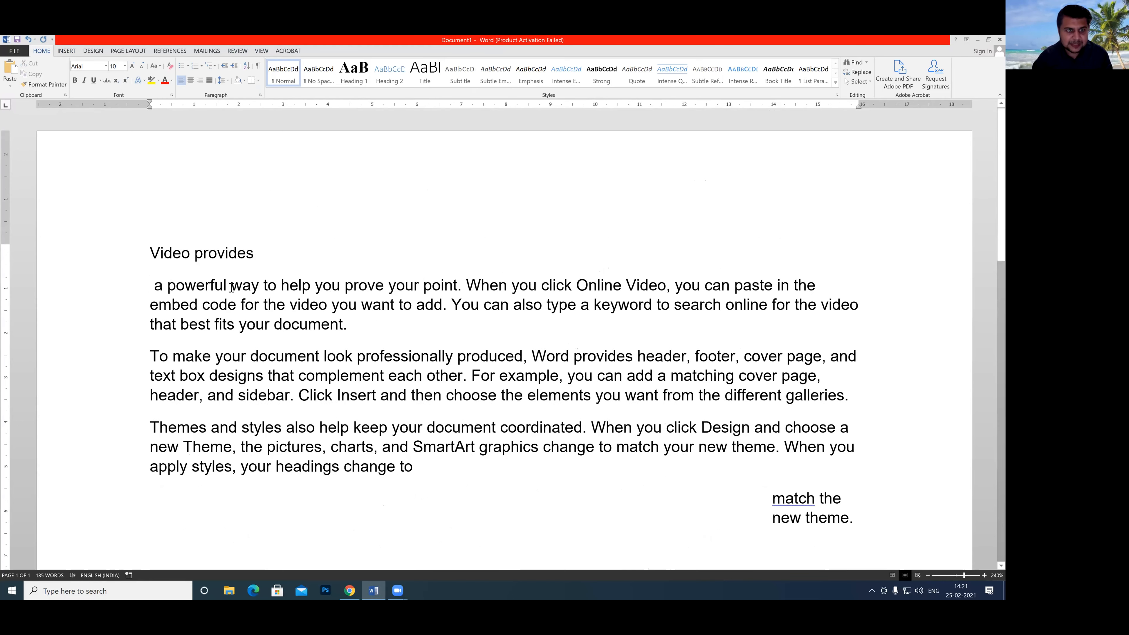
click(231, 285)
key(Return)
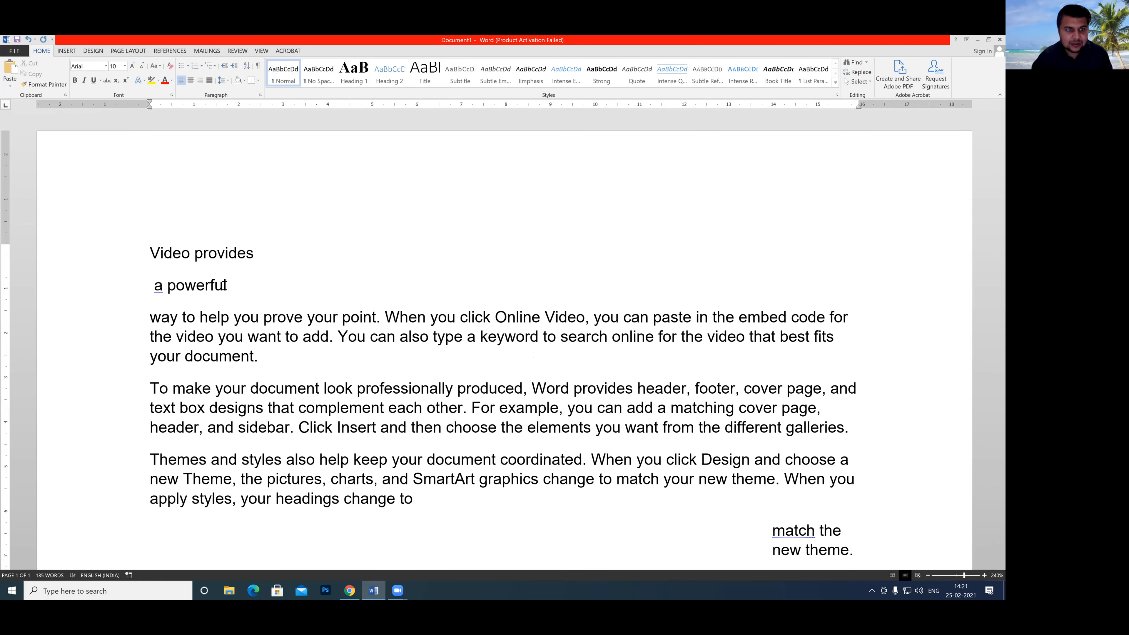
Save all the document text to the Quick Part gallery under the name rk_letter, and delete that text from the document.
scroll(385, 345, down, 1)
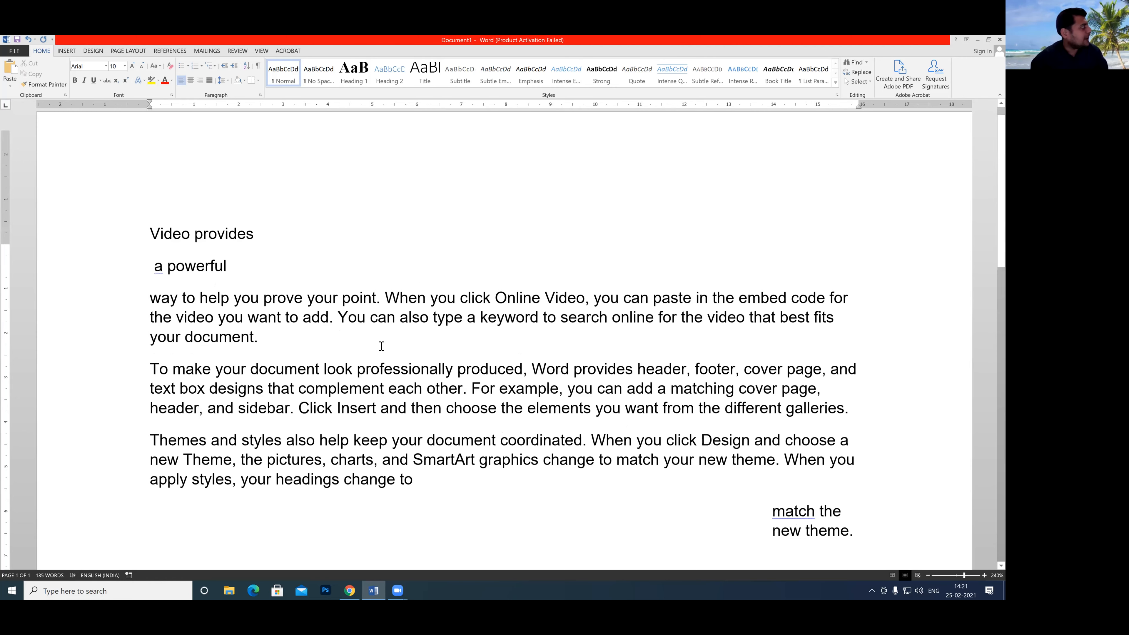
scroll(445, 436, down, 2)
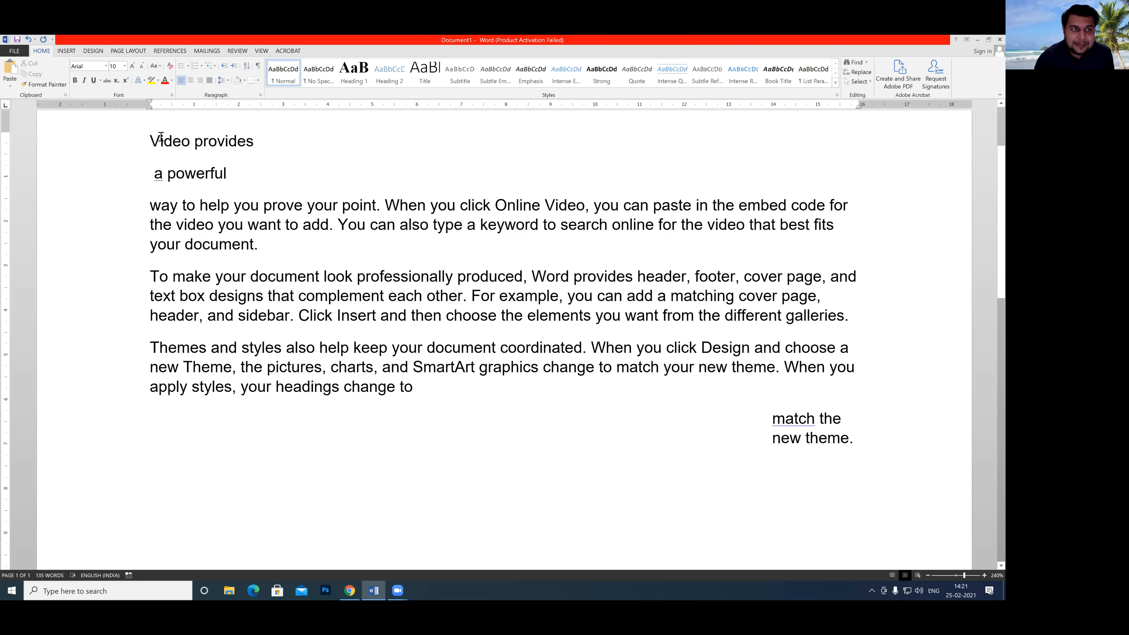
drag(148, 139, 761, 426)
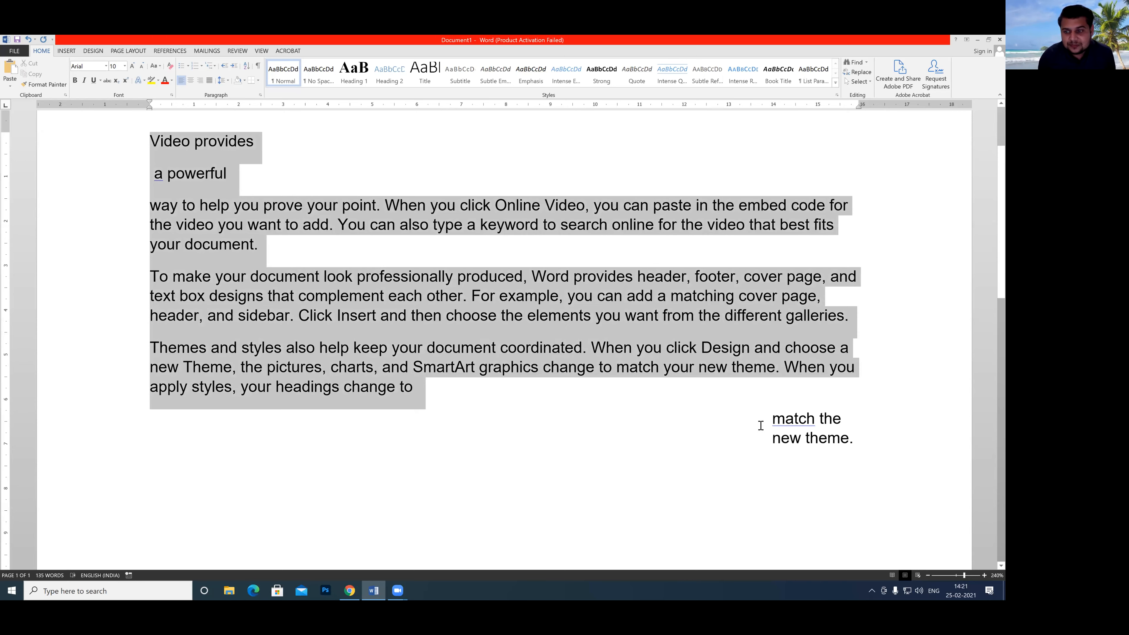
drag(858, 444, 830, 494)
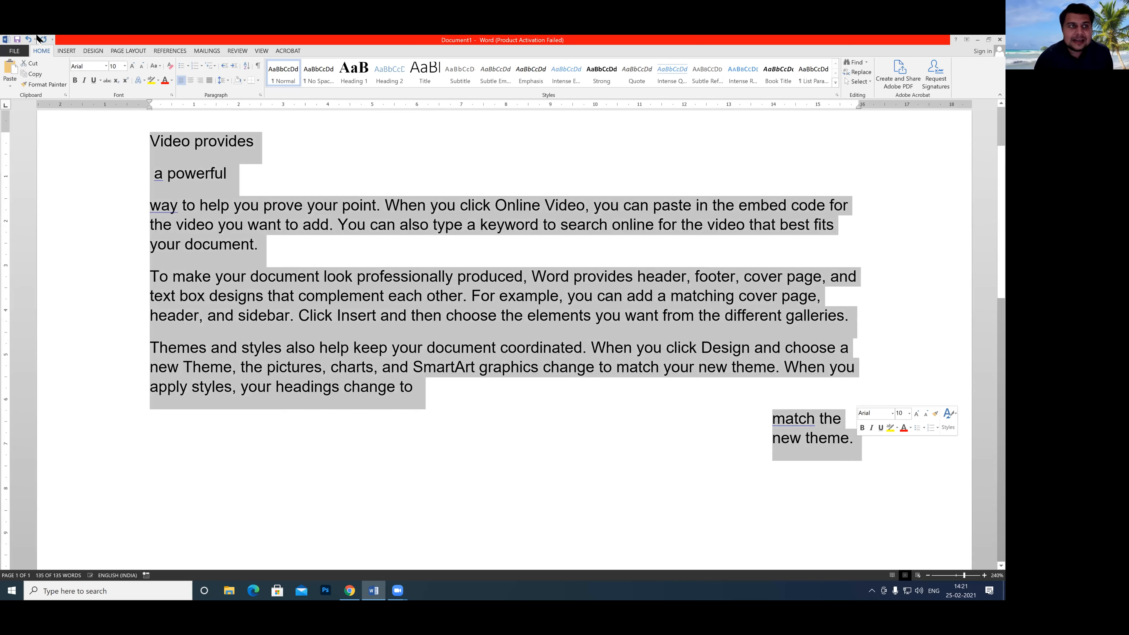
click(65, 51)
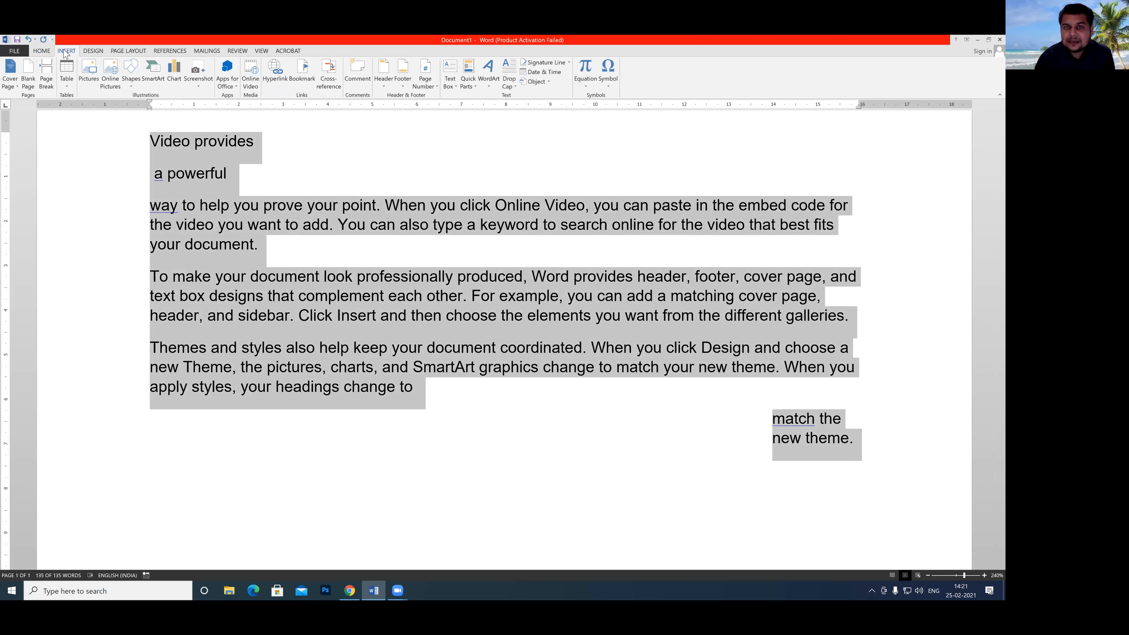
click(476, 87)
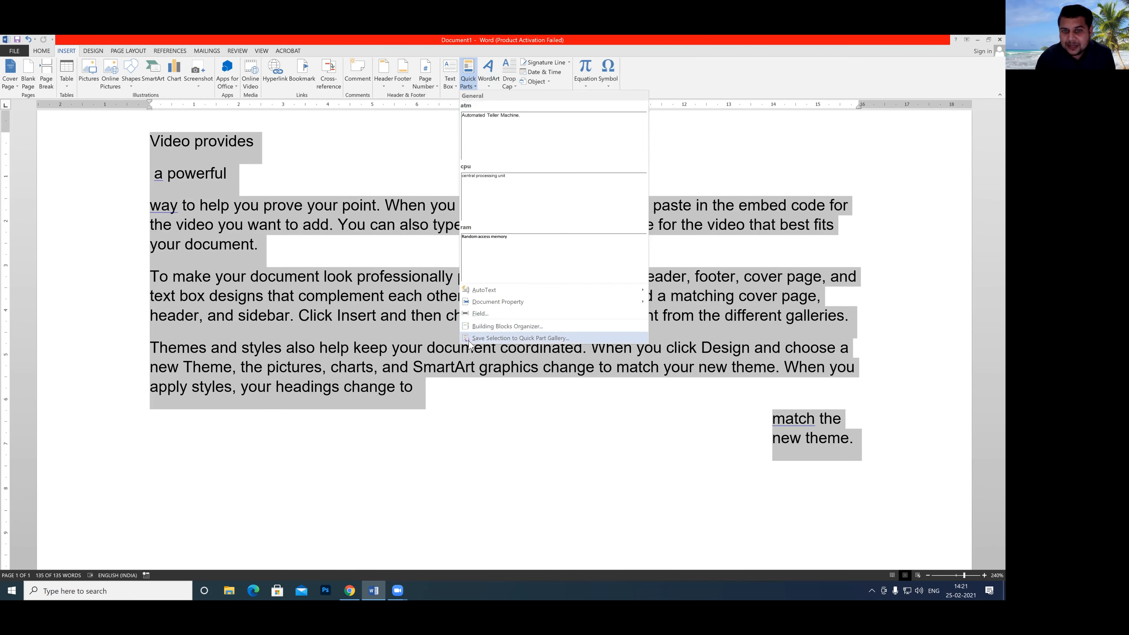
click(496, 341)
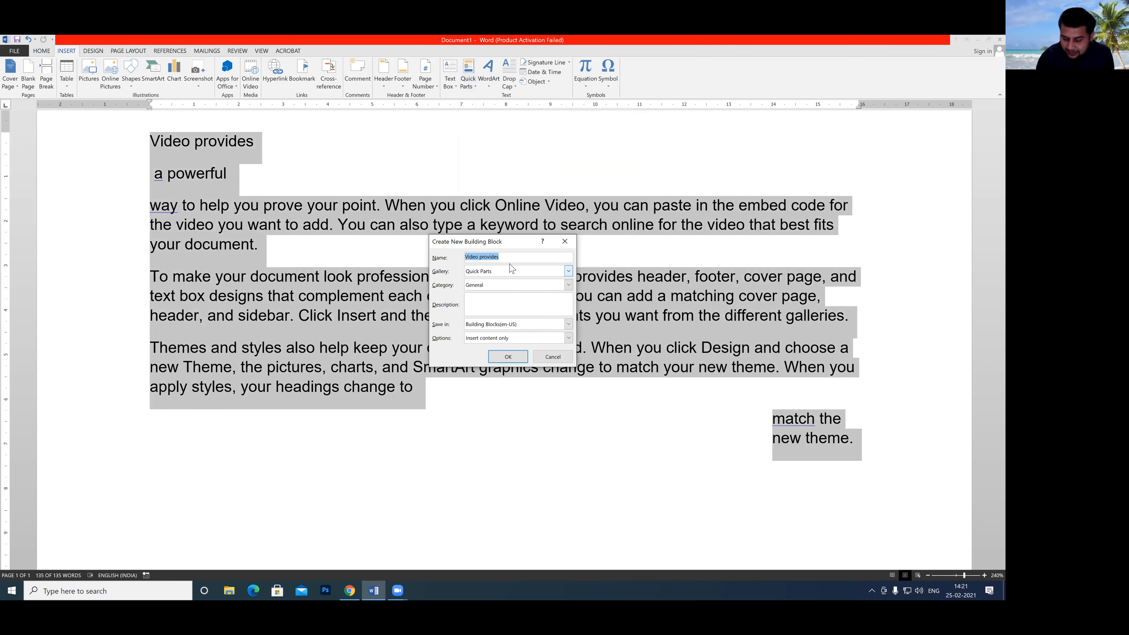
key(BackSpace)
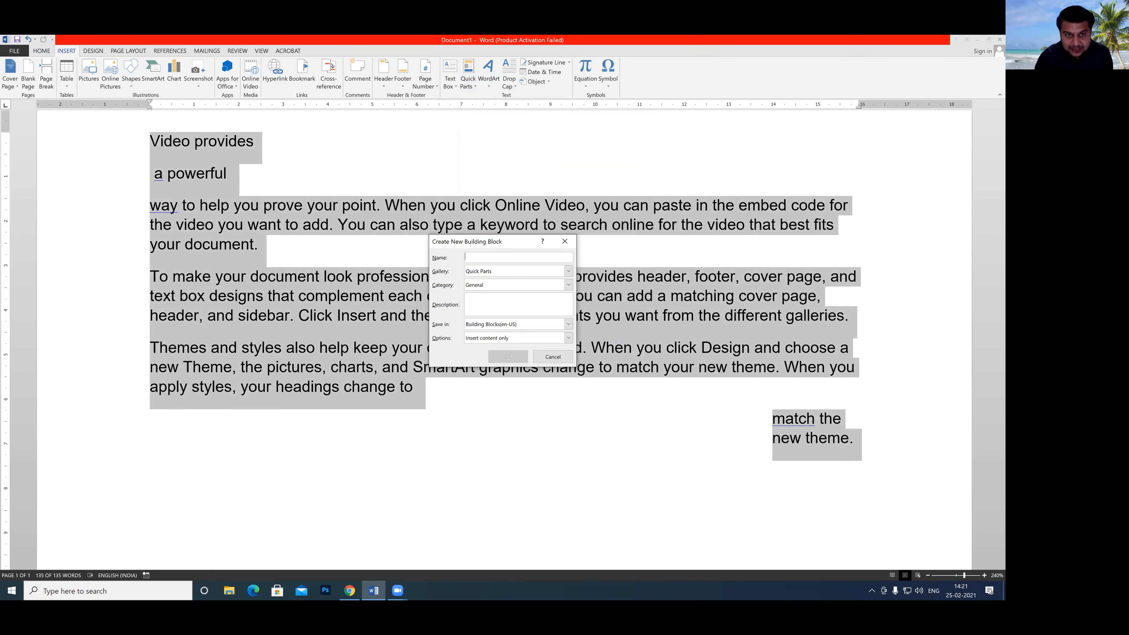
text(rk_letter)
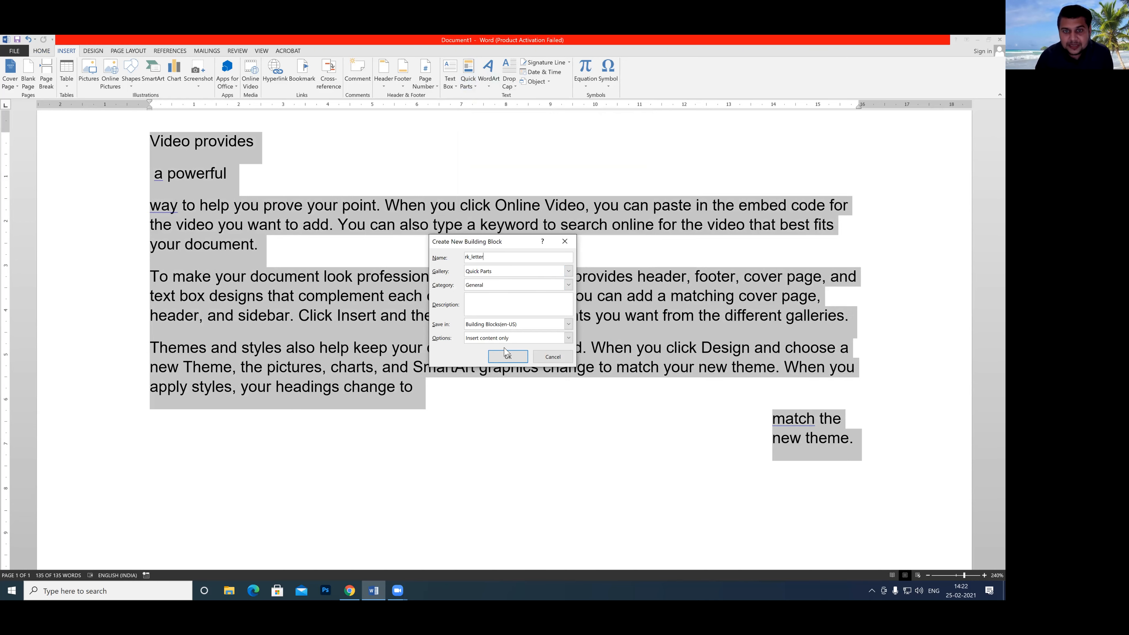
click(508, 357)
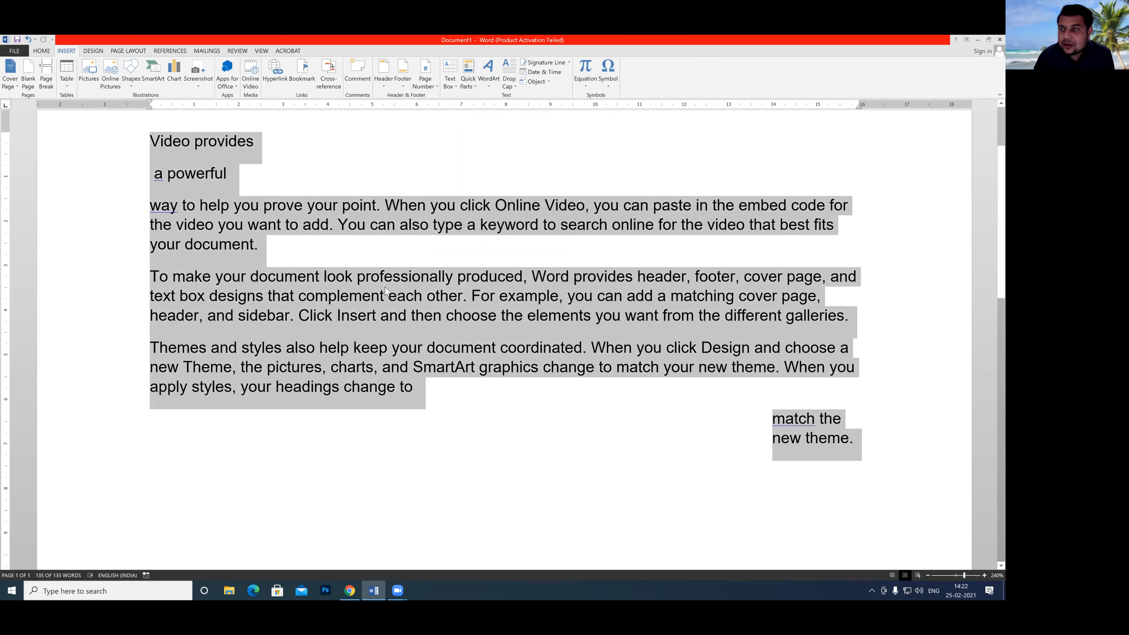
key(Delete)
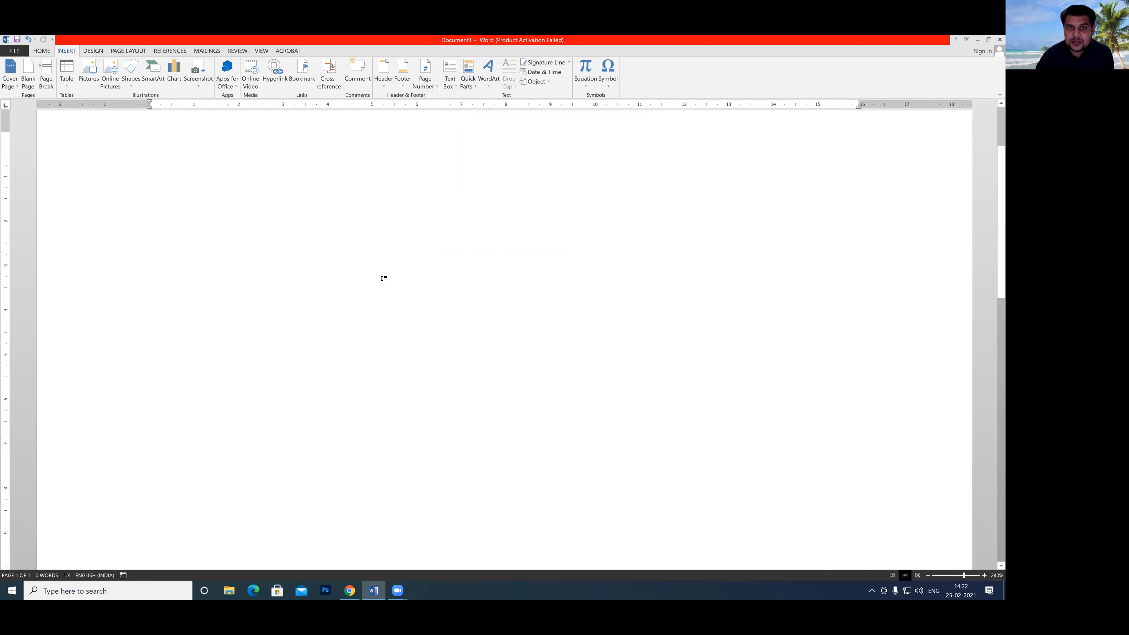
Insert the saved rk_letter Quick Part into the empty document.
click(474, 88)
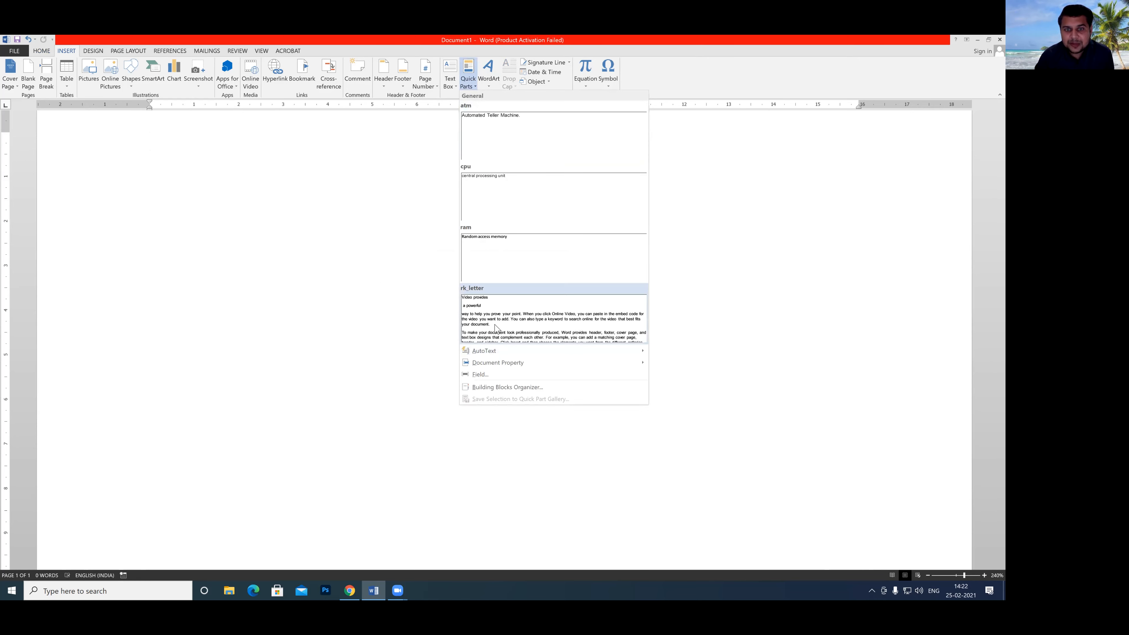
click(473, 325)
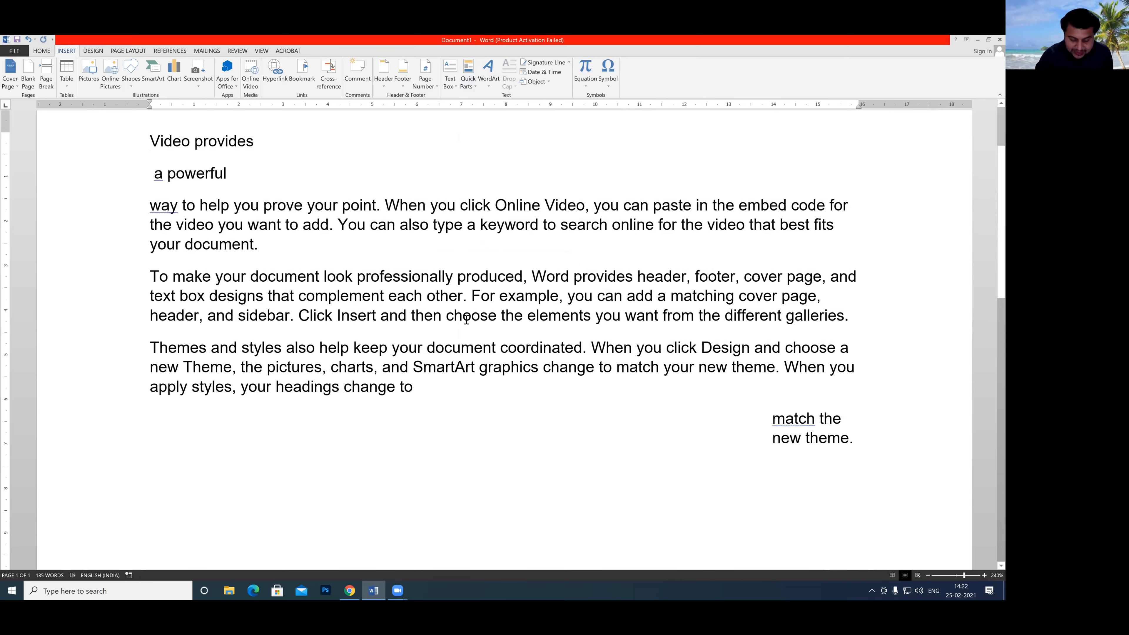
Create a new blank document and insert the rk_letter Quick Part into it.
click(15, 52)
click(13, 84)
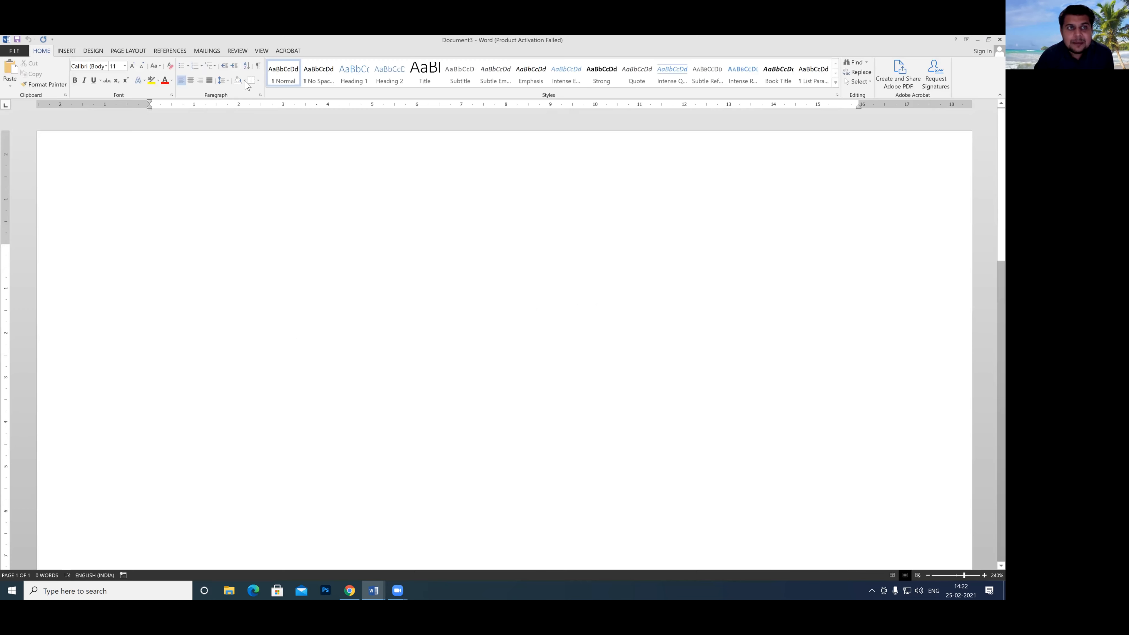
click(66, 51)
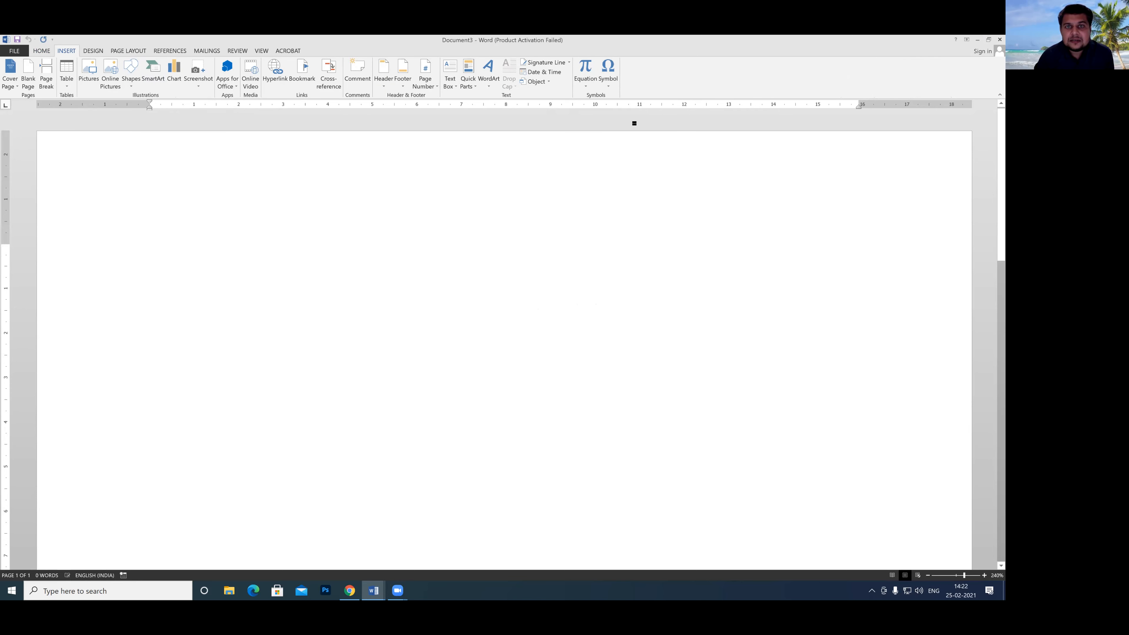
click(468, 83)
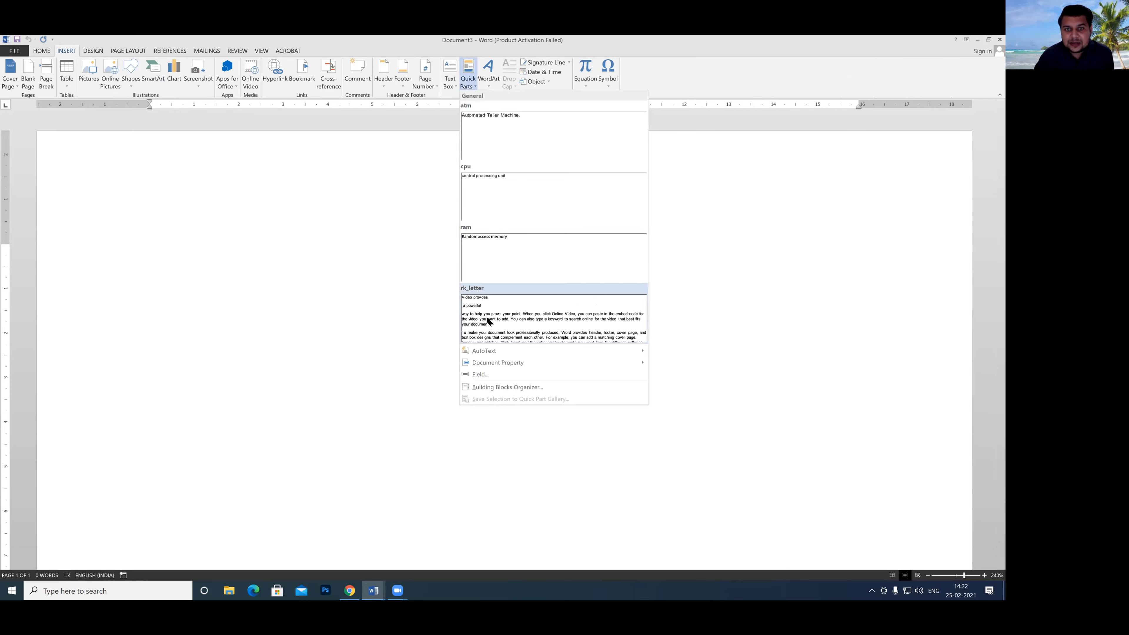
click(471, 307)
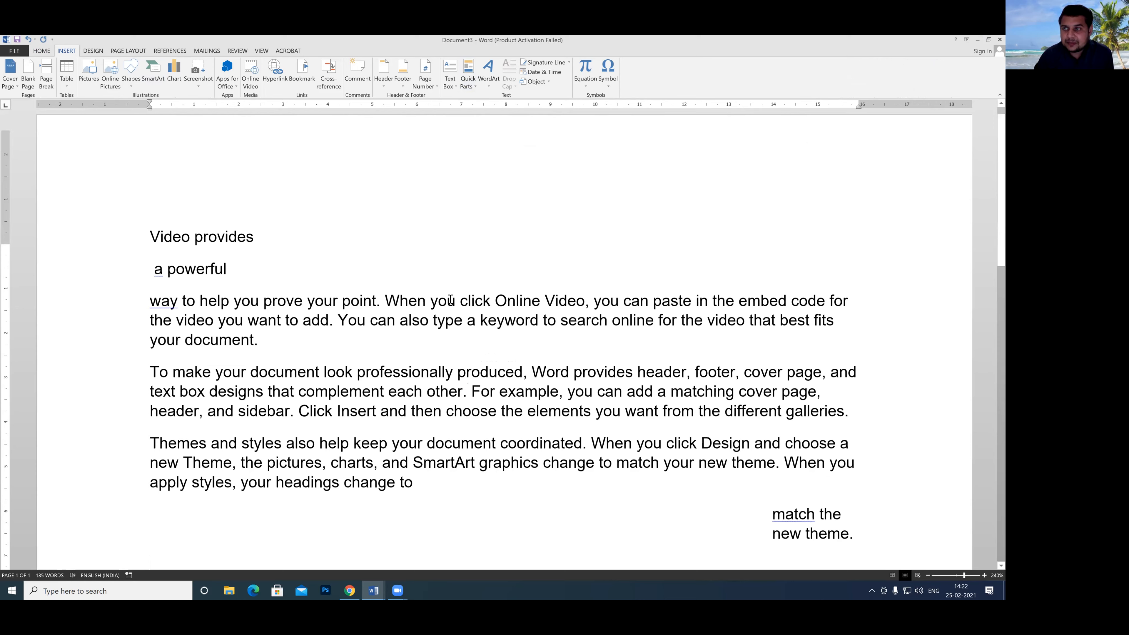
scroll(649, 247, up, 1)
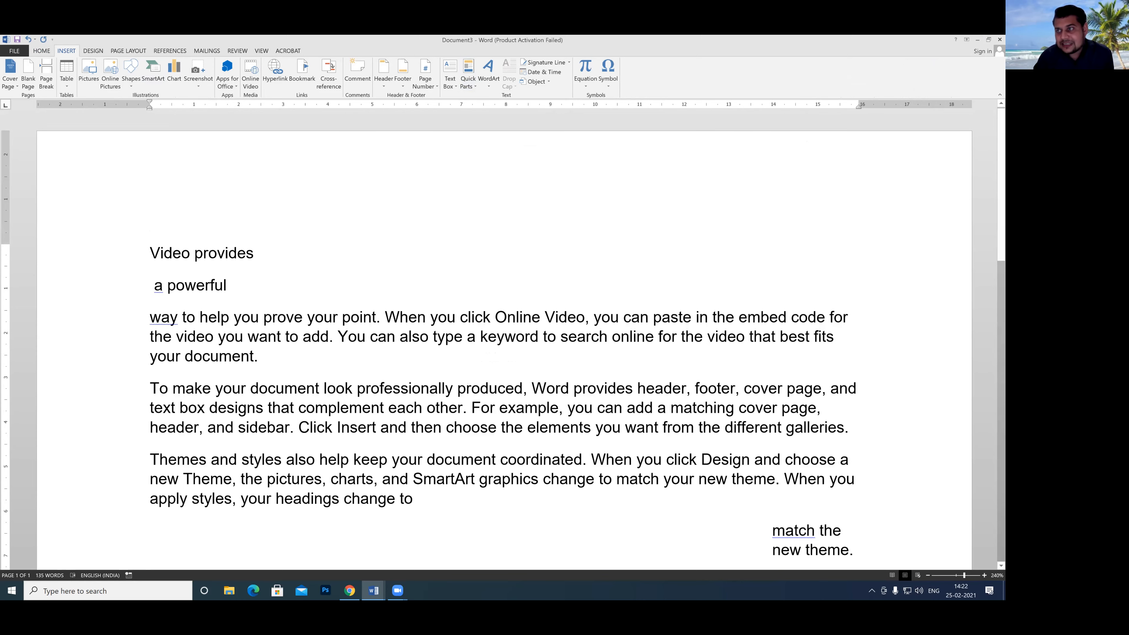
Close the new document containing the inserted letter without saving it.
key(ctrl+w)
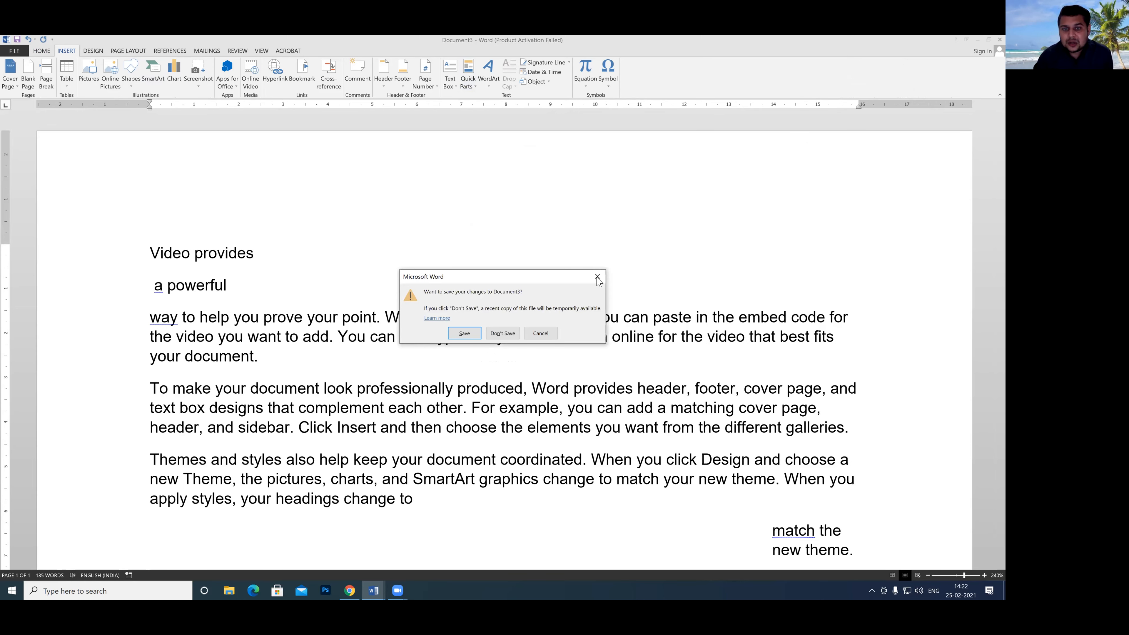
click(503, 333)
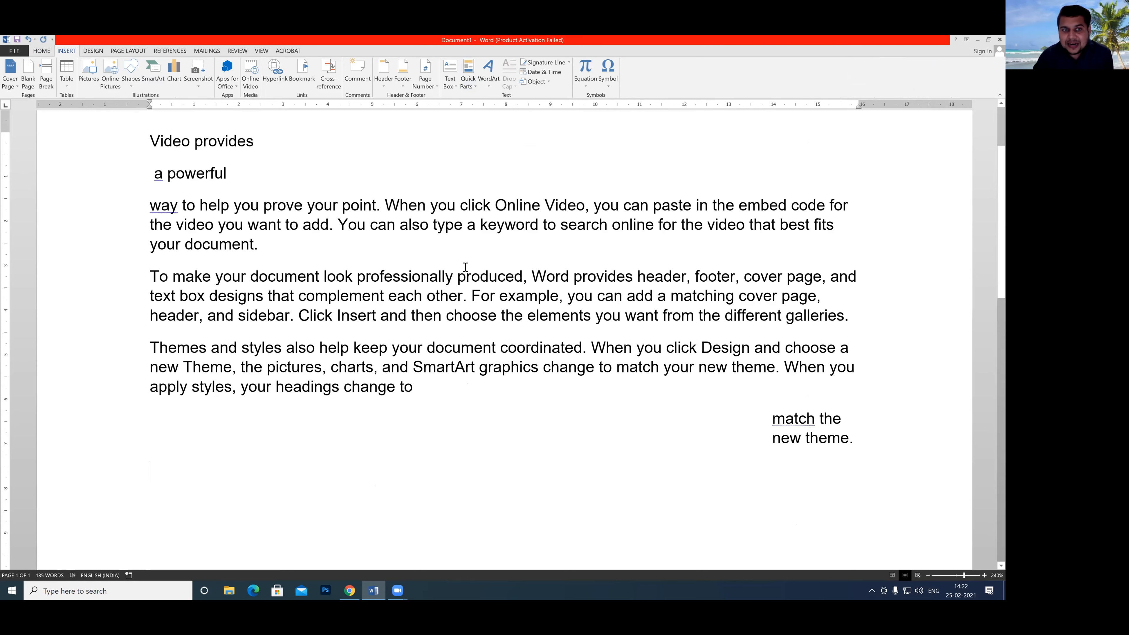
scroll(465, 267, down, 10)
scroll(439, 269, up, 6)
scroll(439, 269, up, 5)
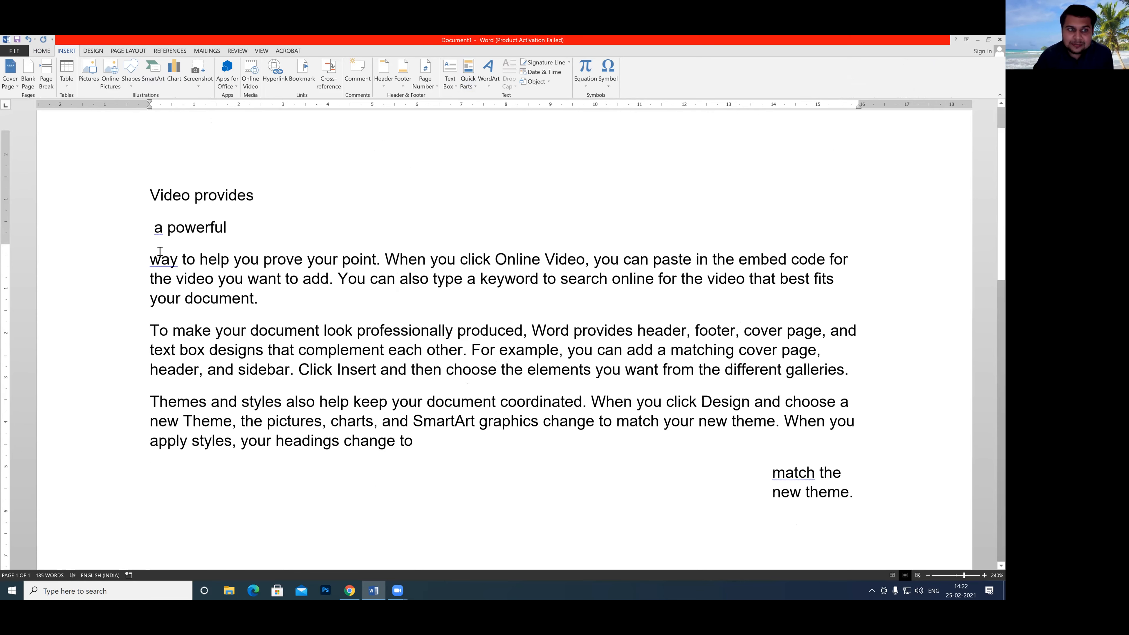
scroll(153, 251, up, 1)
drag(147, 253, 296, 354)
click(490, 184)
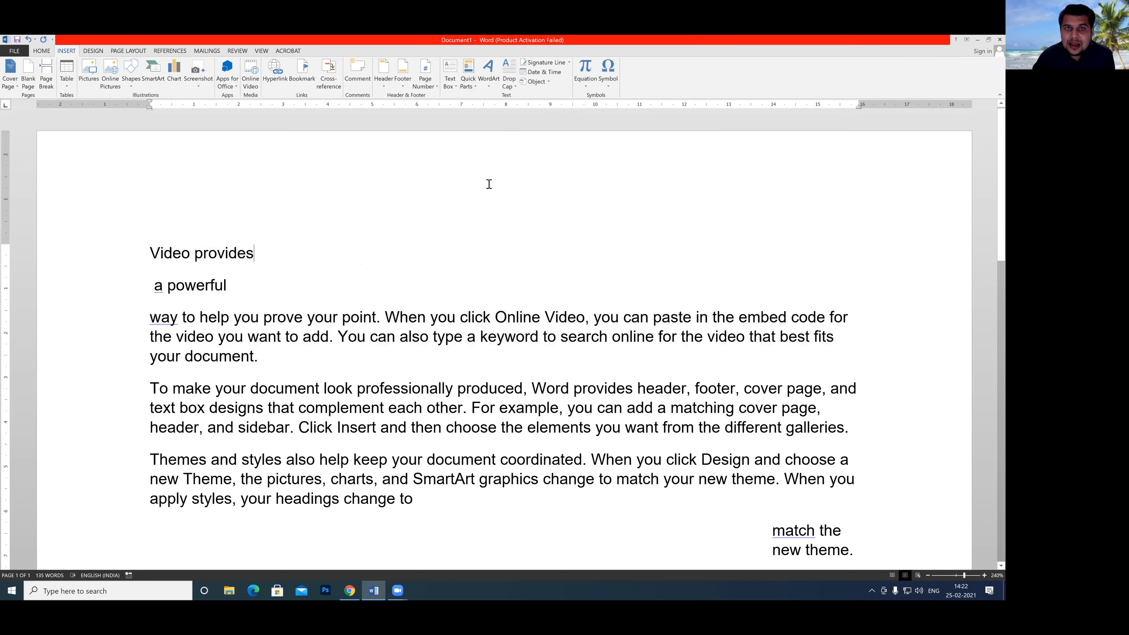
Find the rk_letter entry in the Building Blocks Organizer and delete it, confirming the deletion.
click(474, 87)
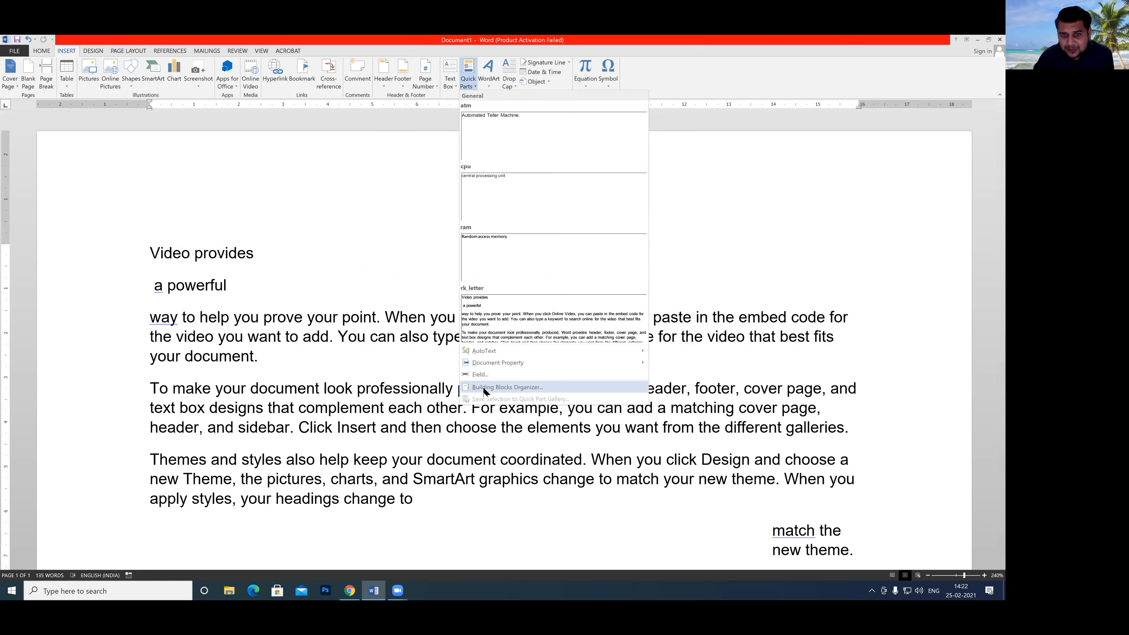
click(511, 390)
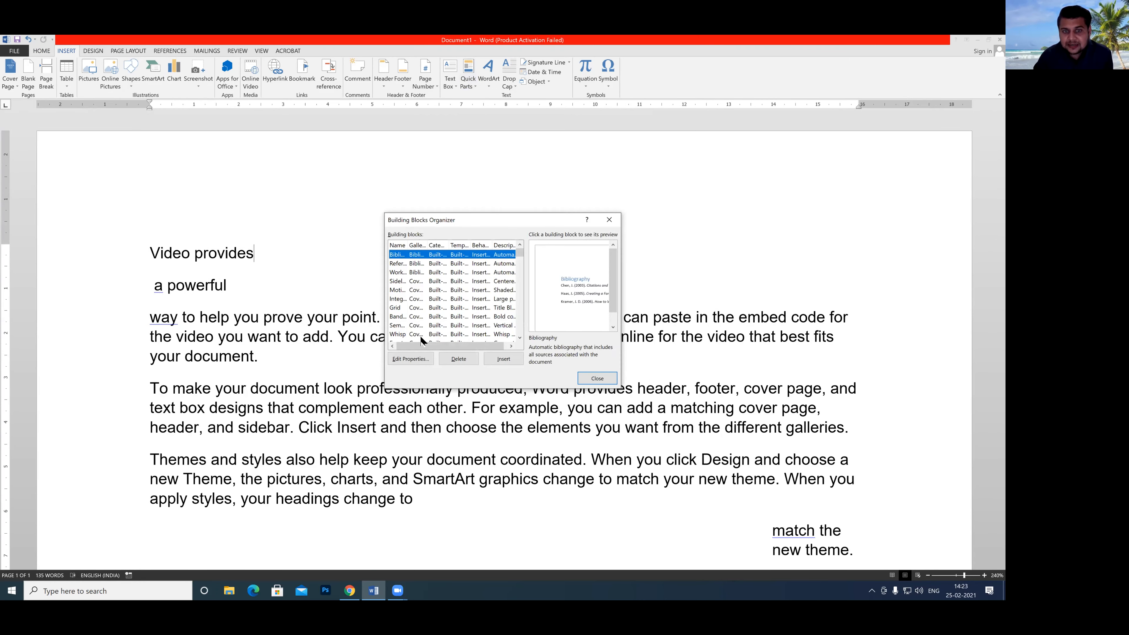
drag(419, 346, 401, 347)
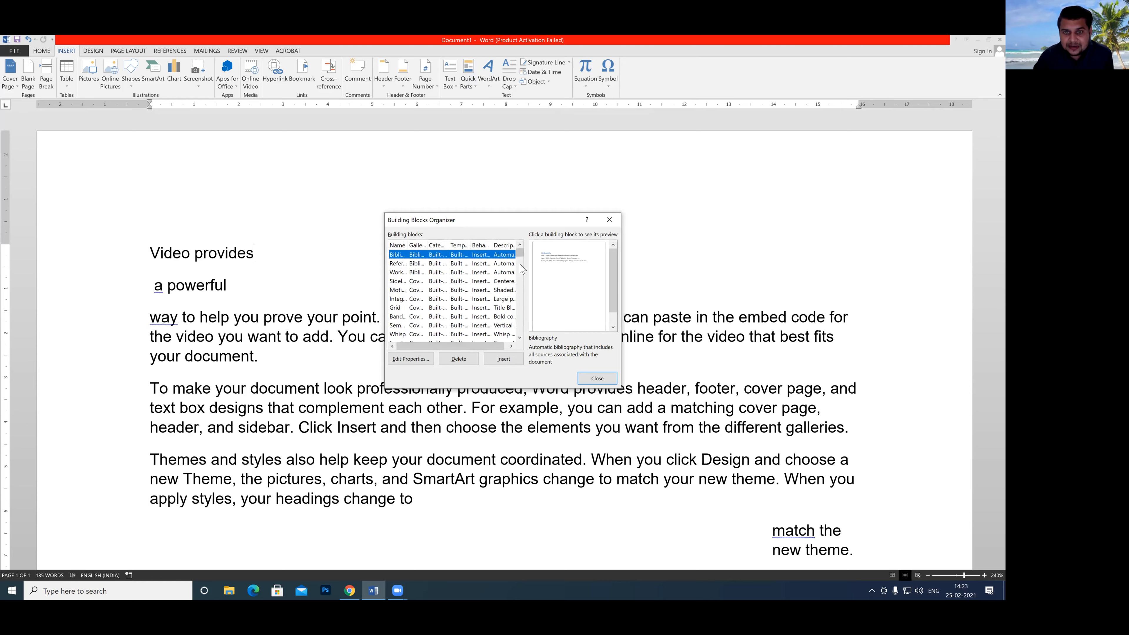
drag(519, 252, 519, 253)
scroll(430, 283, down, 2)
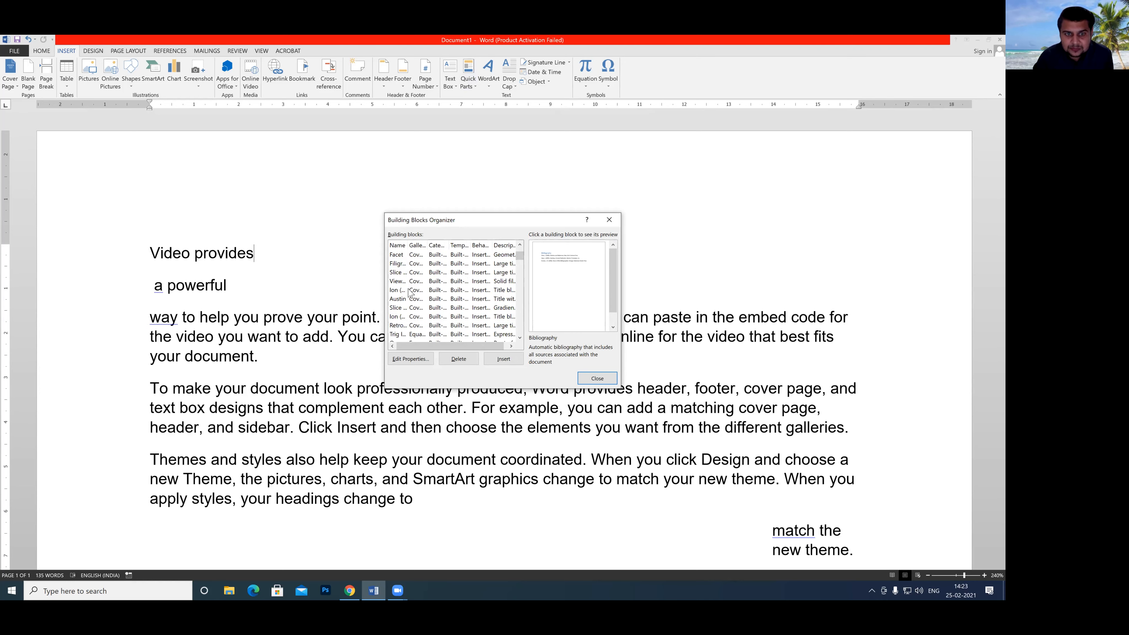
scroll(401, 295, down, 1)
scroll(401, 294, down, 5)
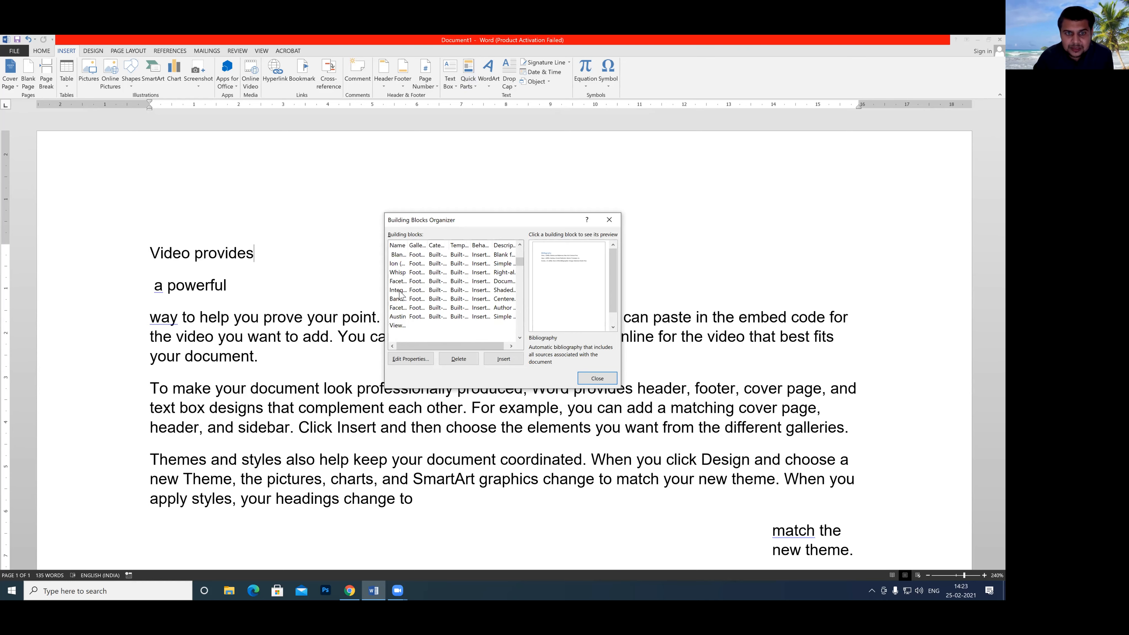
scroll(401, 295, down, 2)
scroll(400, 294, down, 5)
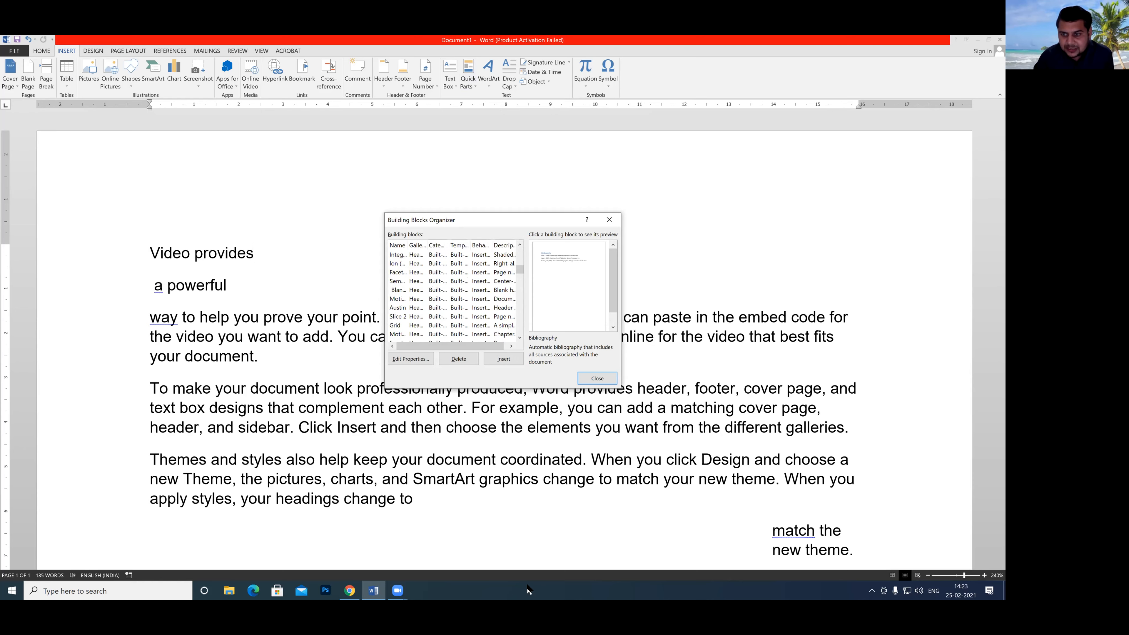
text(rk_let...)
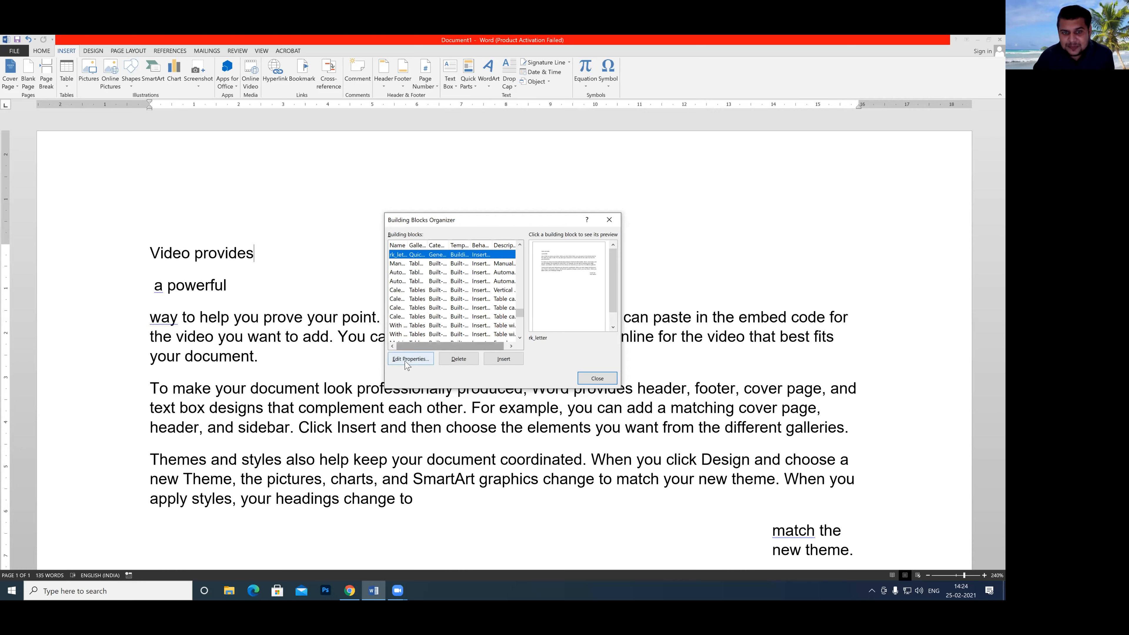
click(459, 364)
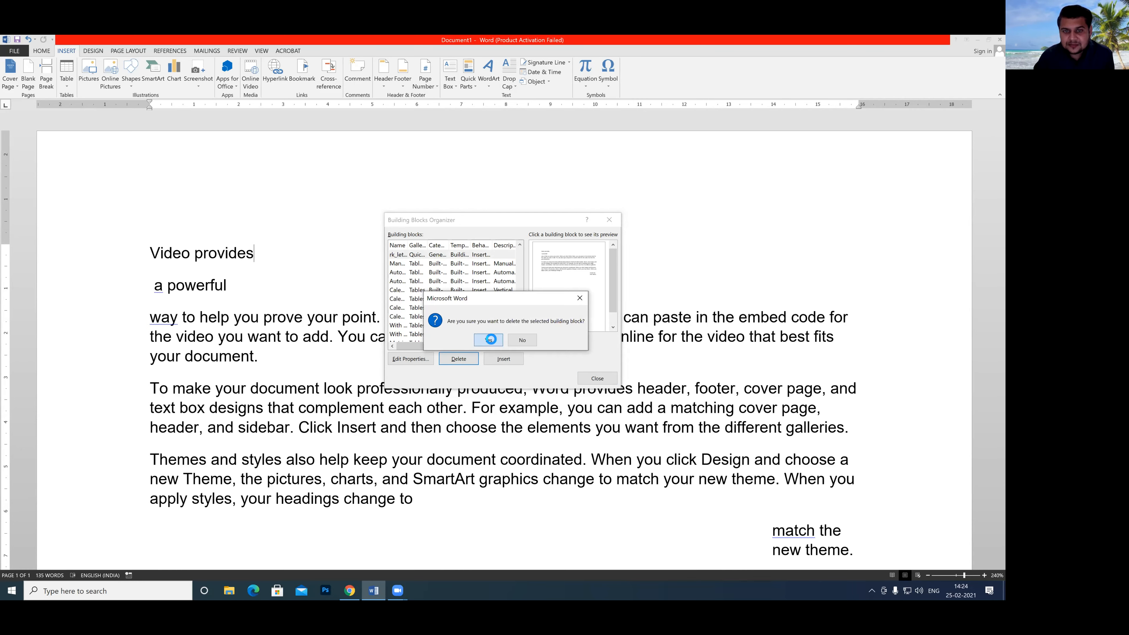
click(490, 340)
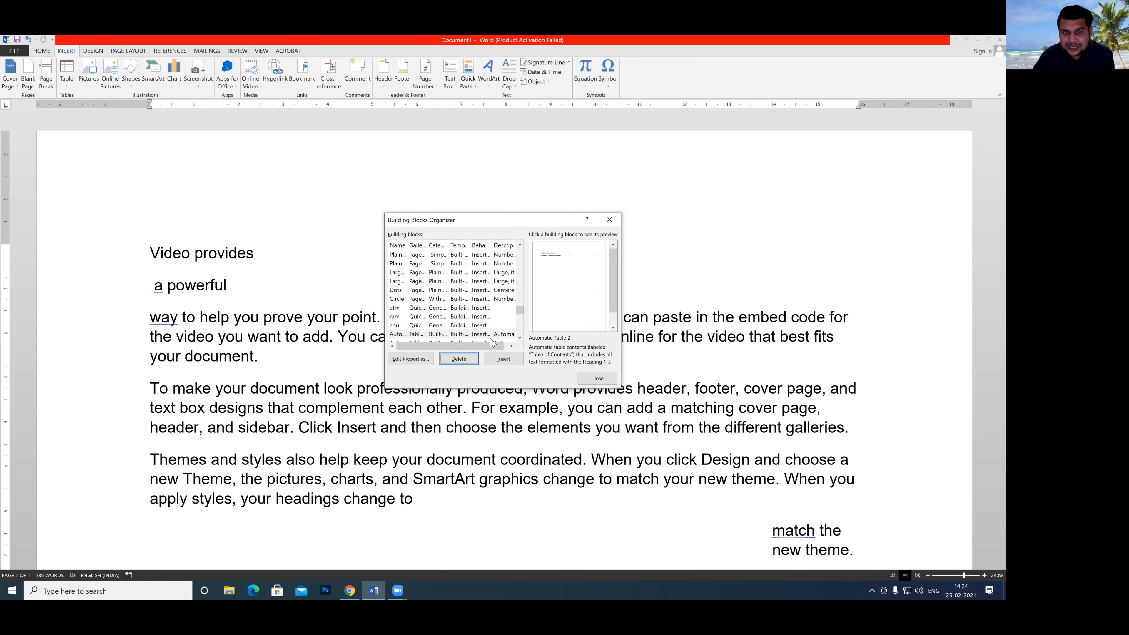
Delete the atm and ram entries from the building blocks, confirming each deletion.
click(414, 309)
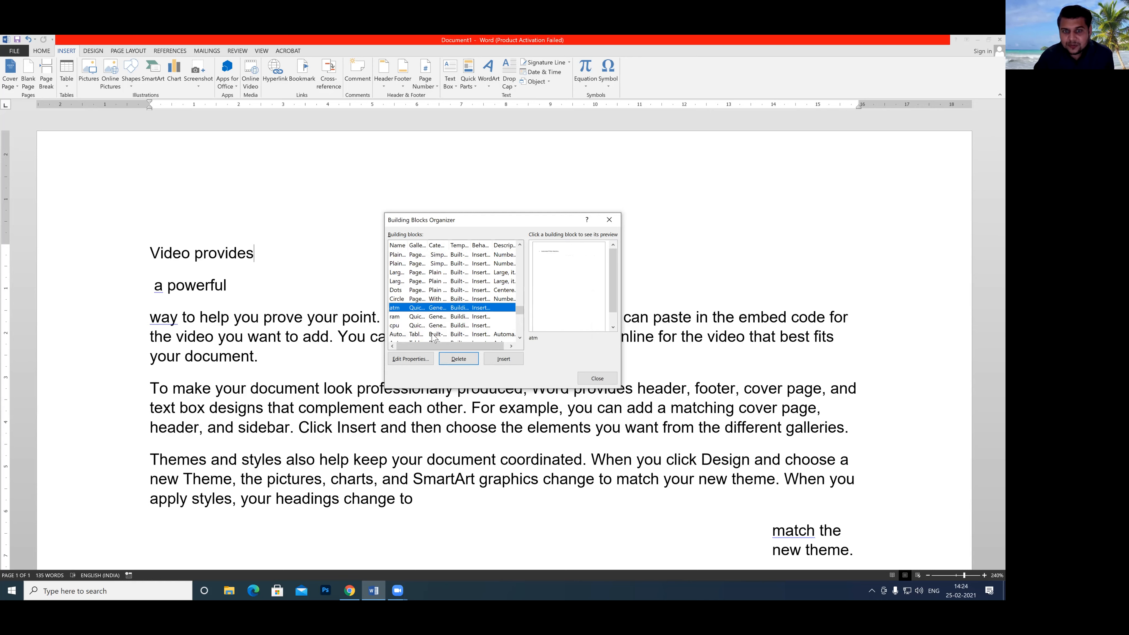
click(459, 363)
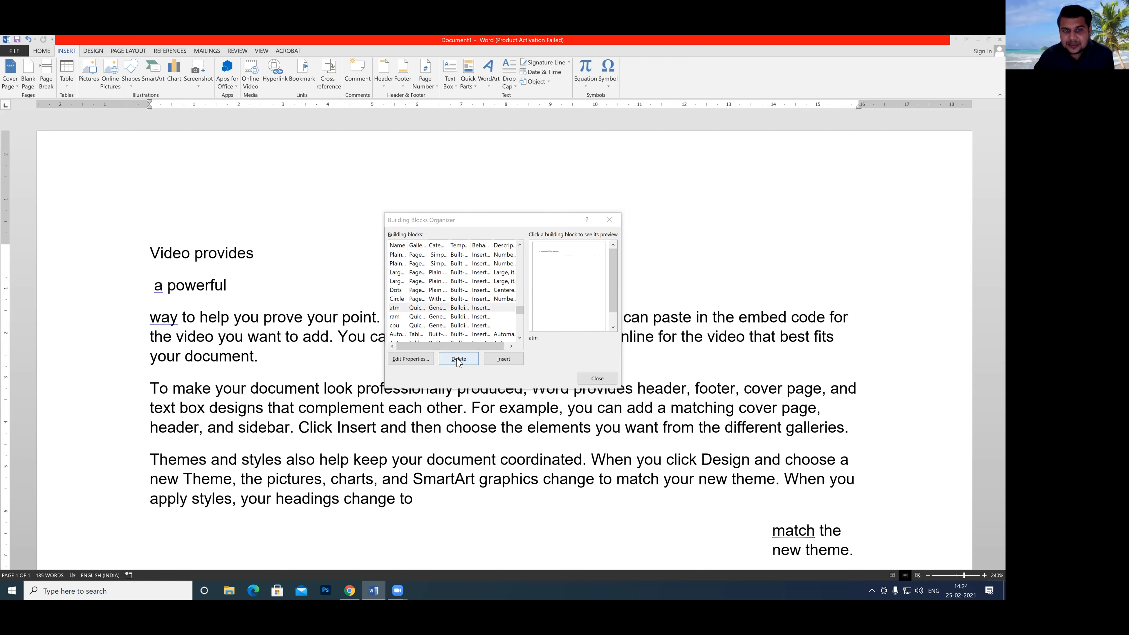
click(479, 343)
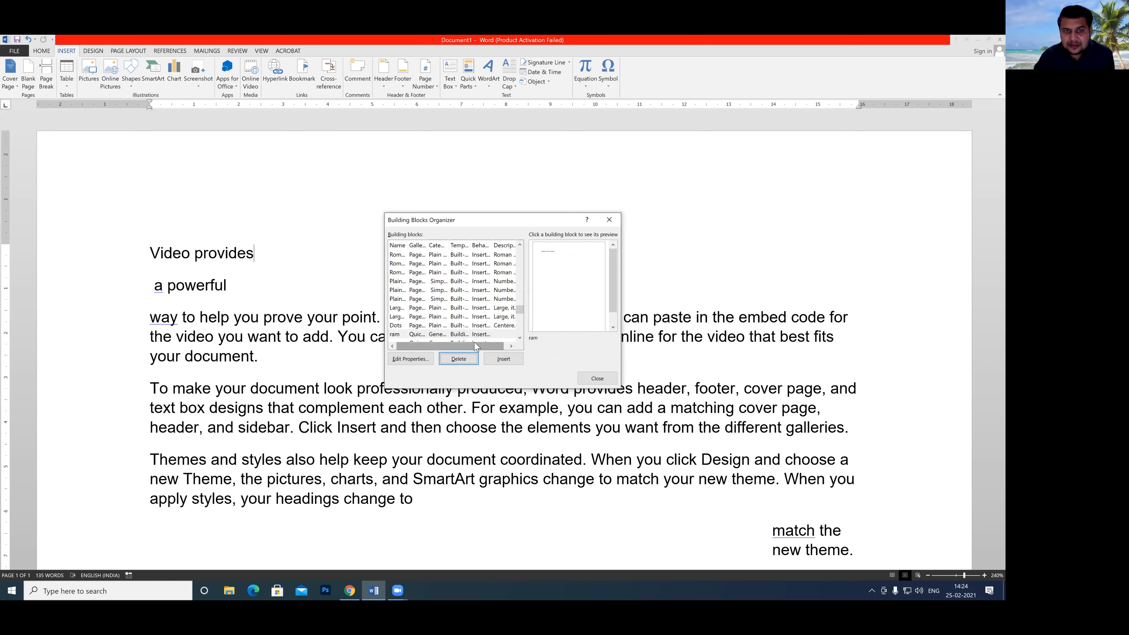
scroll(418, 333, right, 1)
click(419, 334)
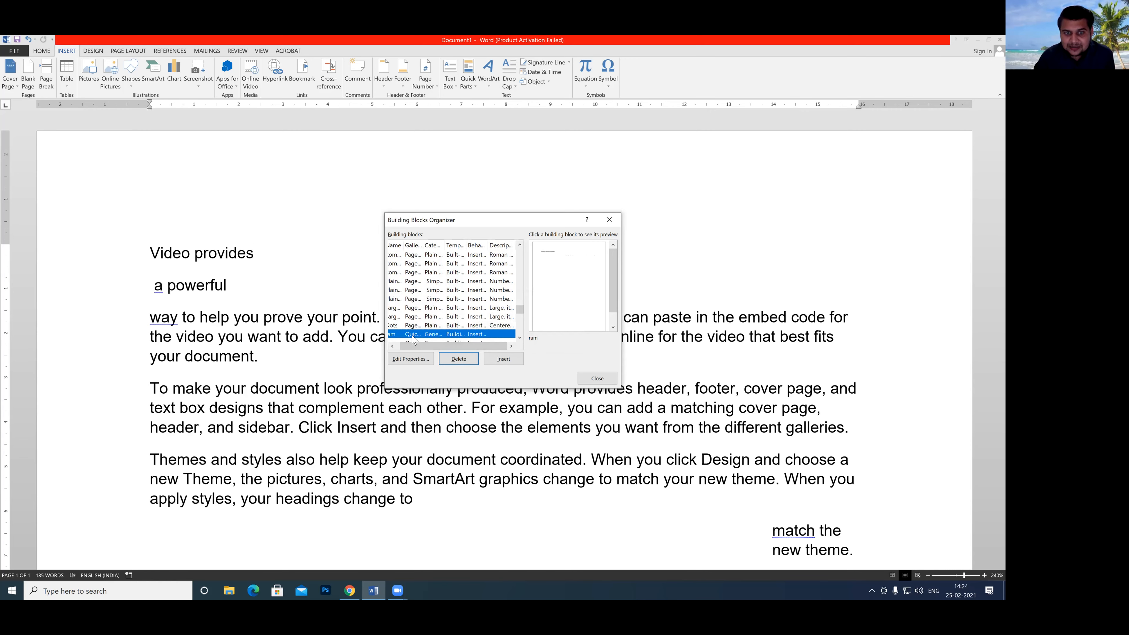
click(392, 346)
click(449, 362)
click(488, 341)
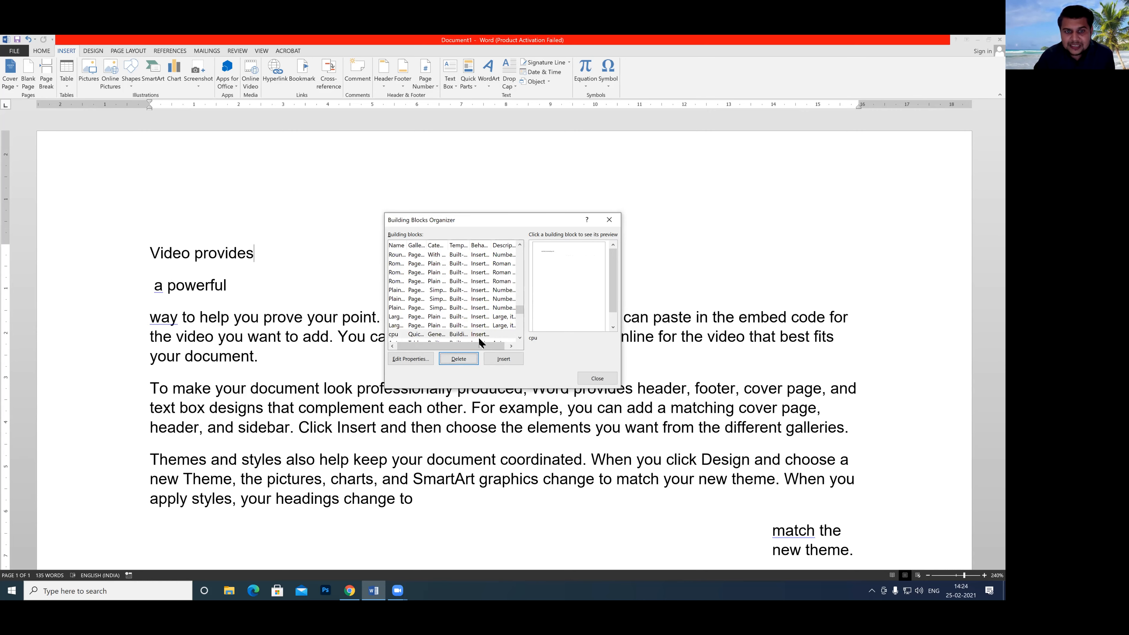
Delete the cpu building block, then close the organizer and check the Quick Parts list.
click(414, 335)
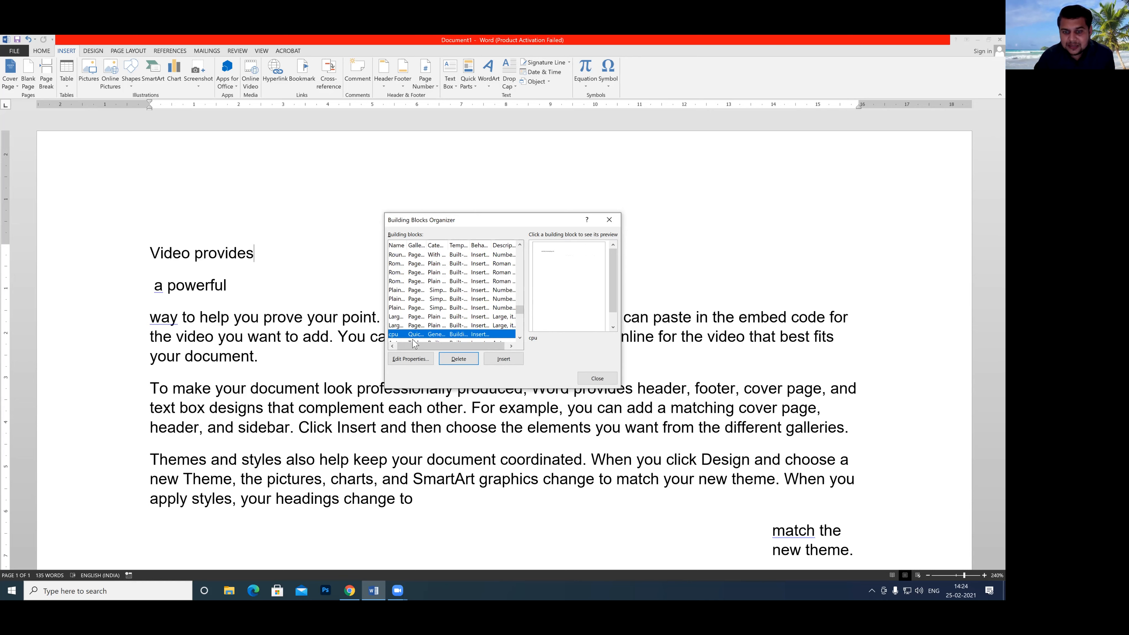
click(449, 362)
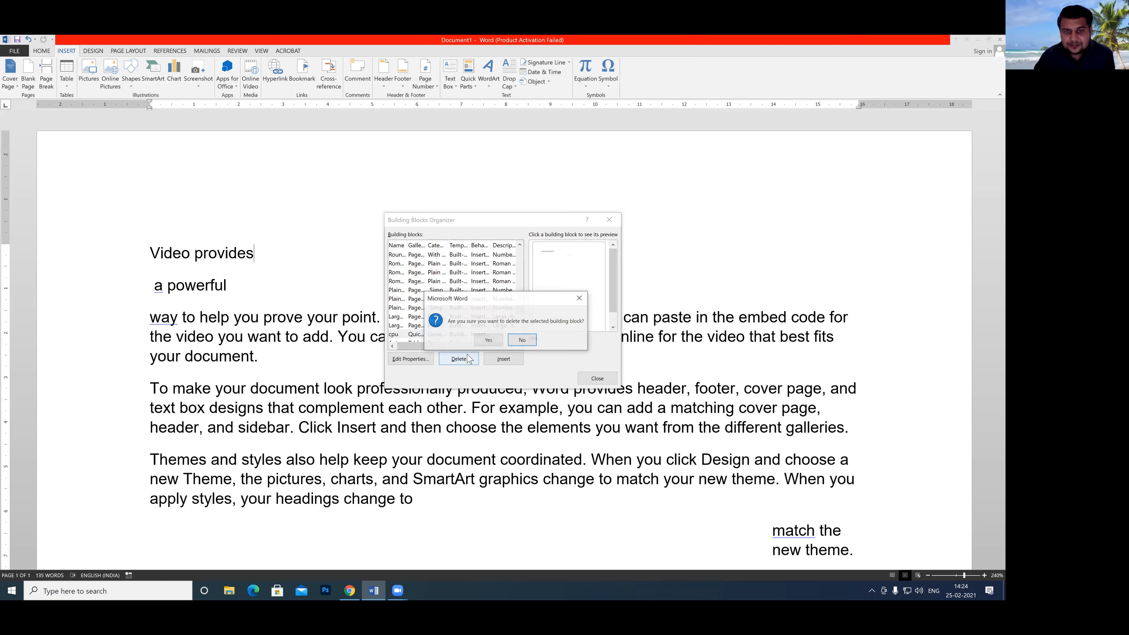
click(478, 345)
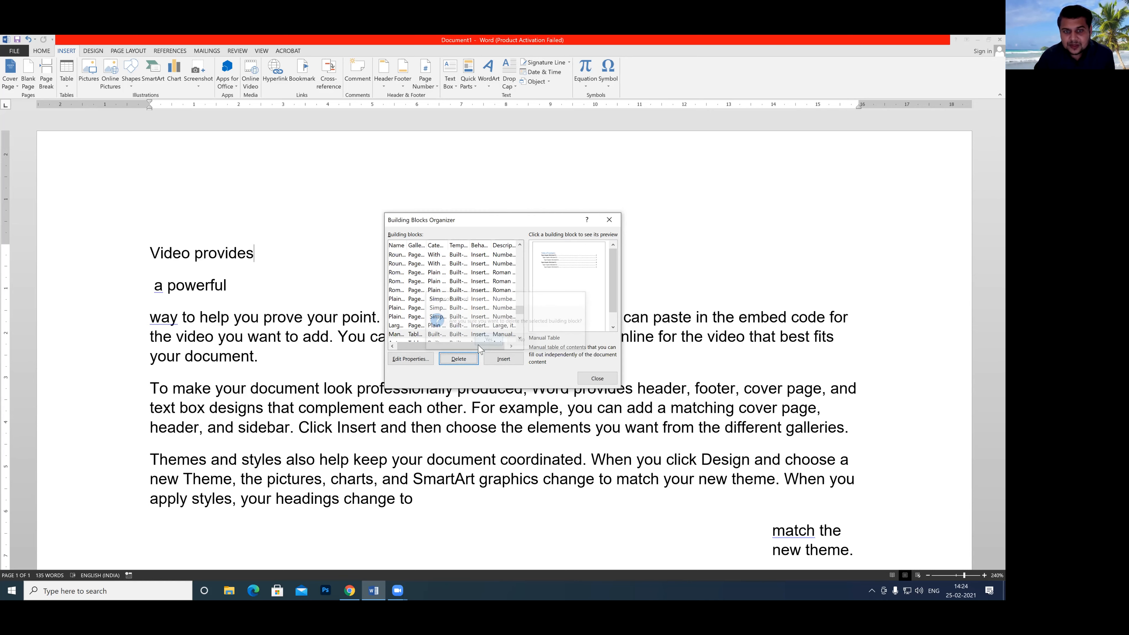
click(597, 378)
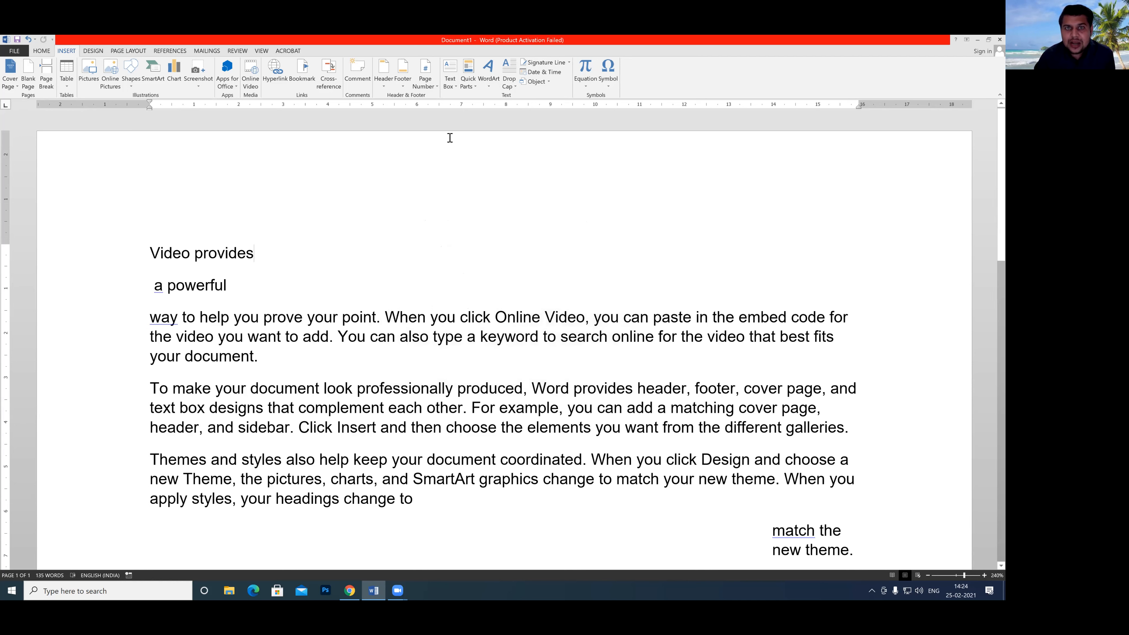
click(467, 87)
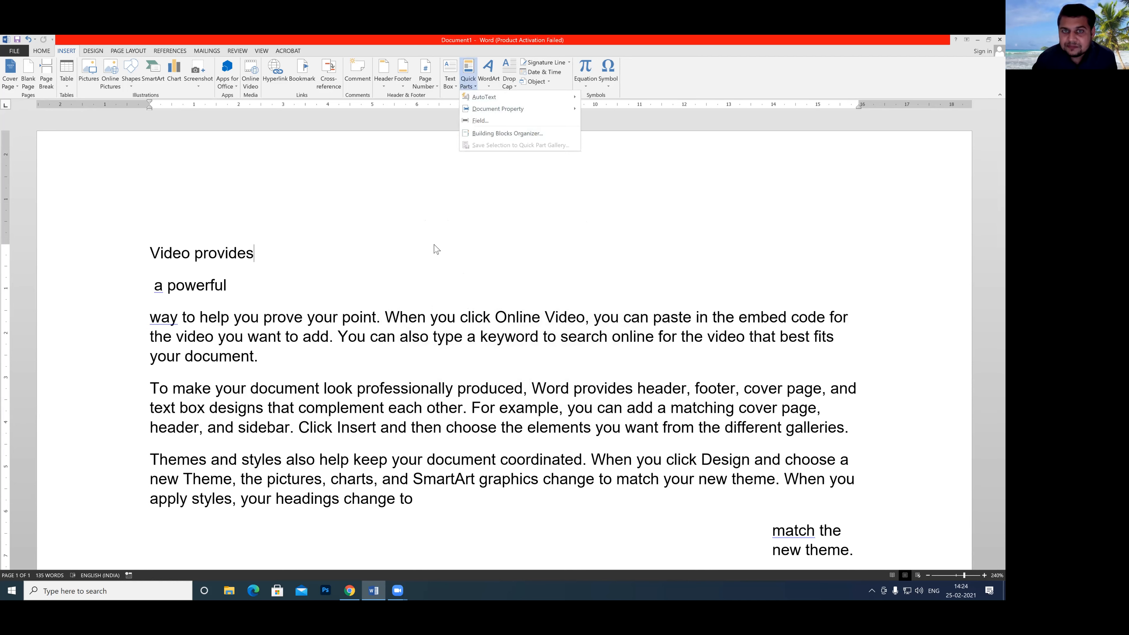
Delete all the letter text from the document, including the indented "match the new theme." paragraph.
click(420, 503)
drag(420, 503, 154, 249)
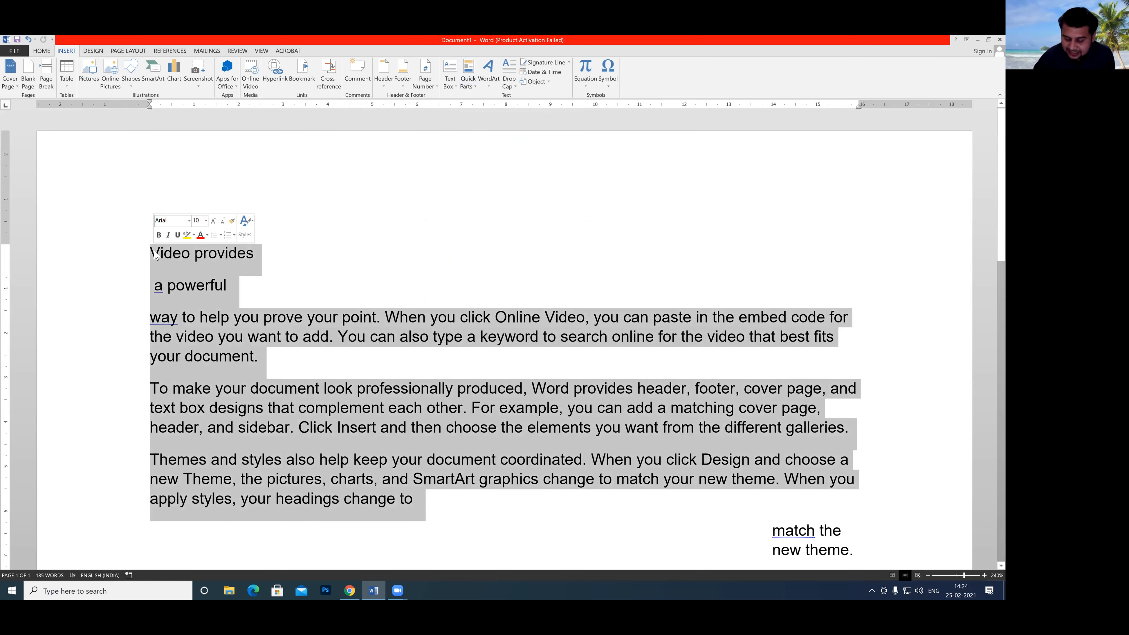
key(BackSpace)
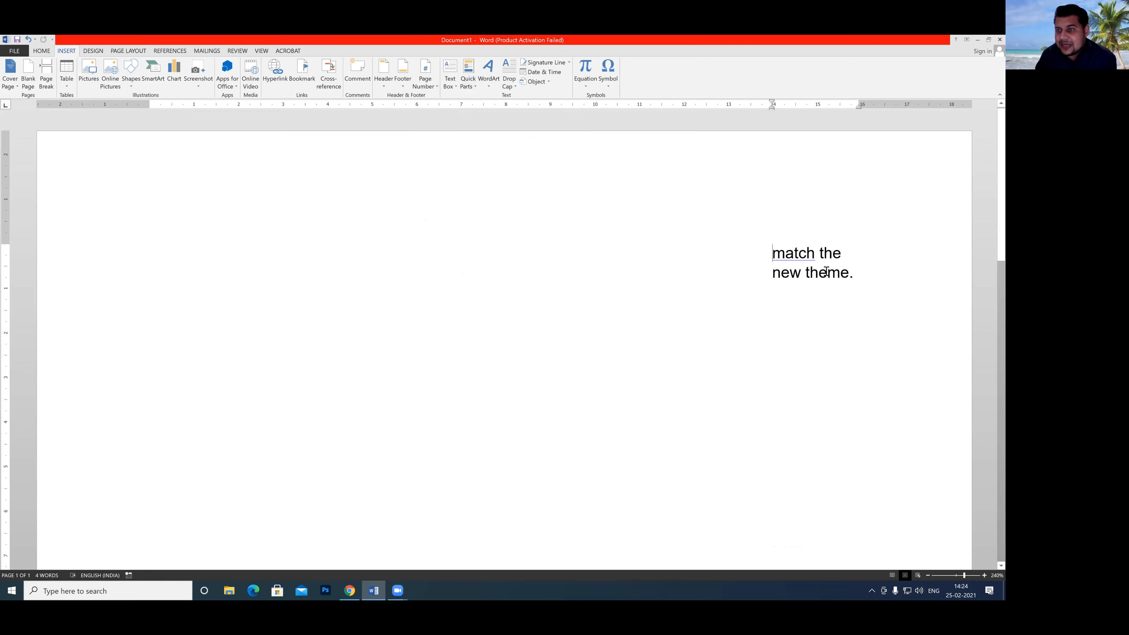
drag(772, 253, 882, 303)
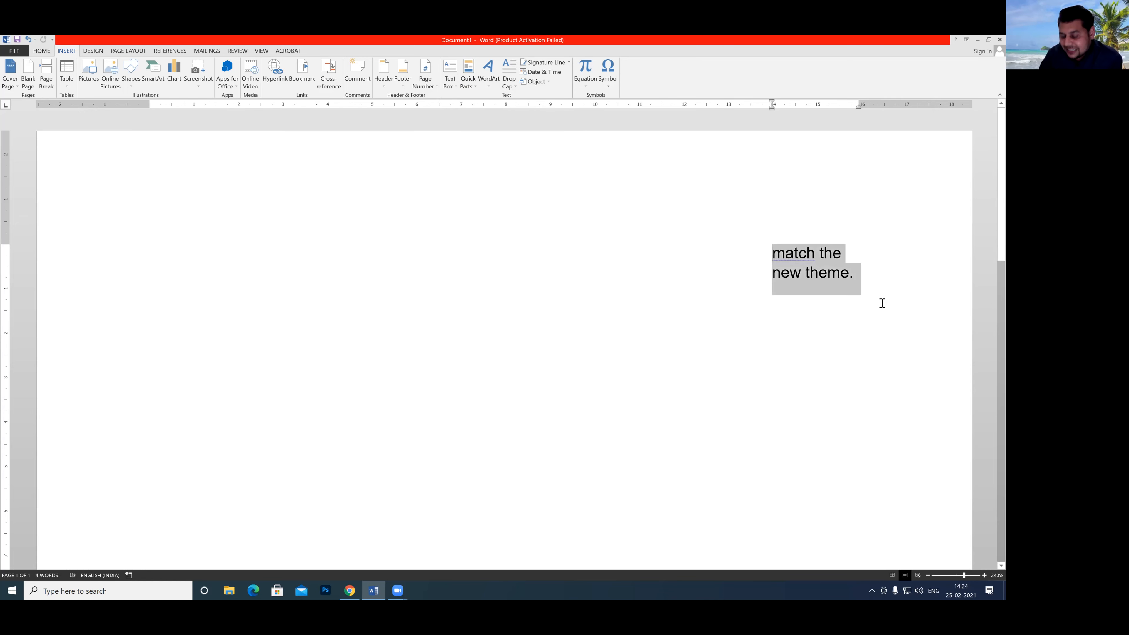
key(BackSpace)
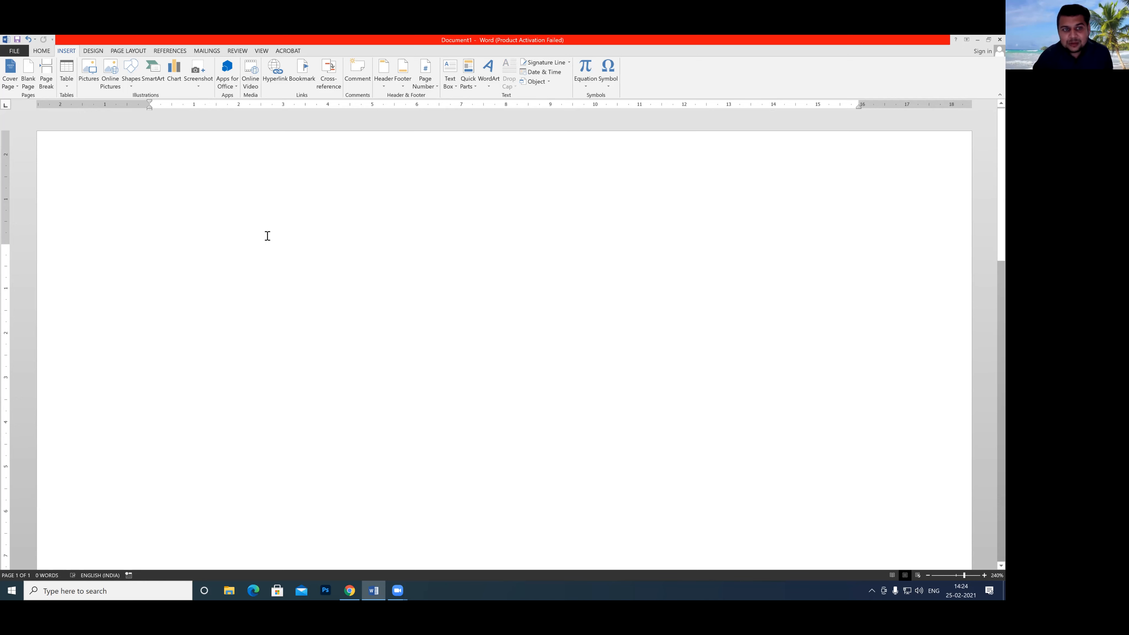
Generate five paragraphs of sample text in the empty document with the =rand() function.
text(=)
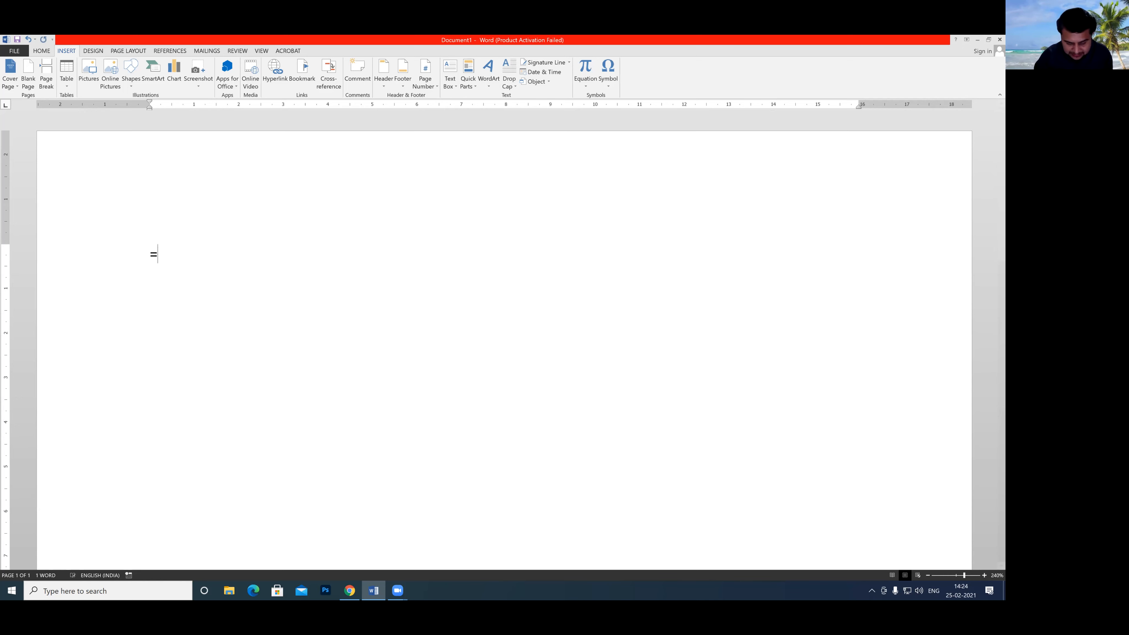
text(rand())
key(Return)
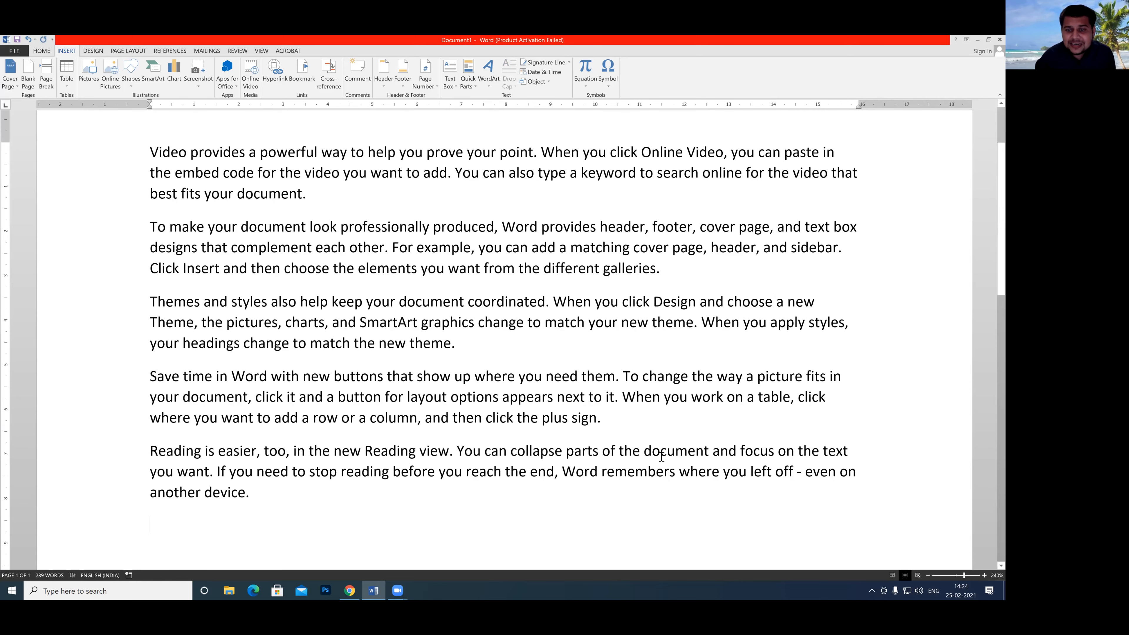
Start a custom watermark for the document and set it to be a text watermark.
click(94, 51)
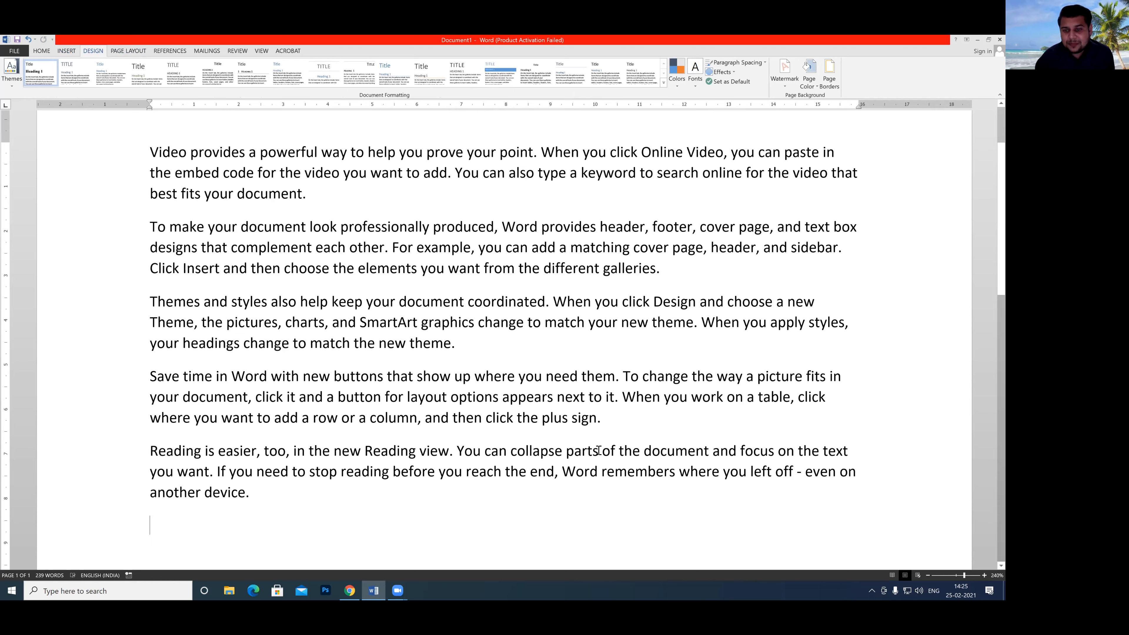
drag(770, 188, 783, 89)
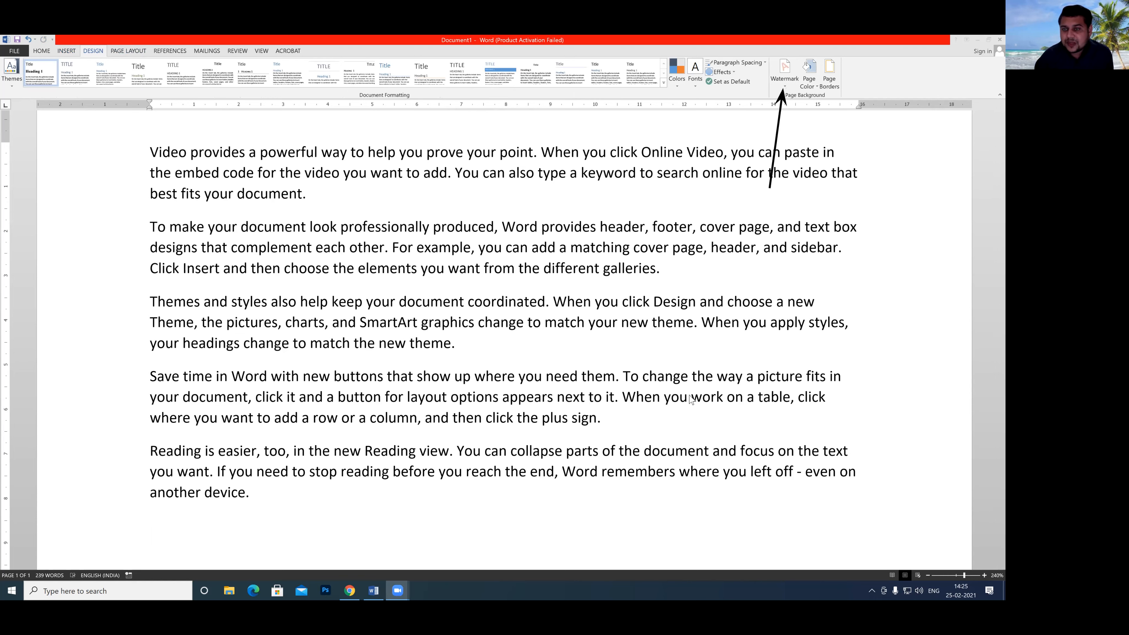
click(786, 80)
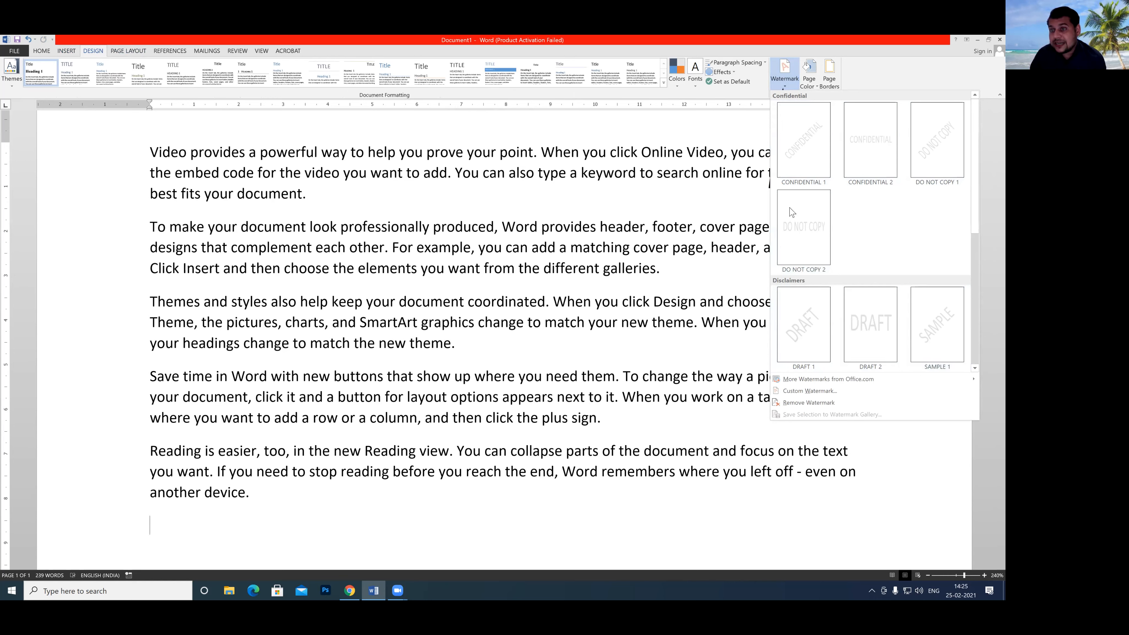
click(796, 392)
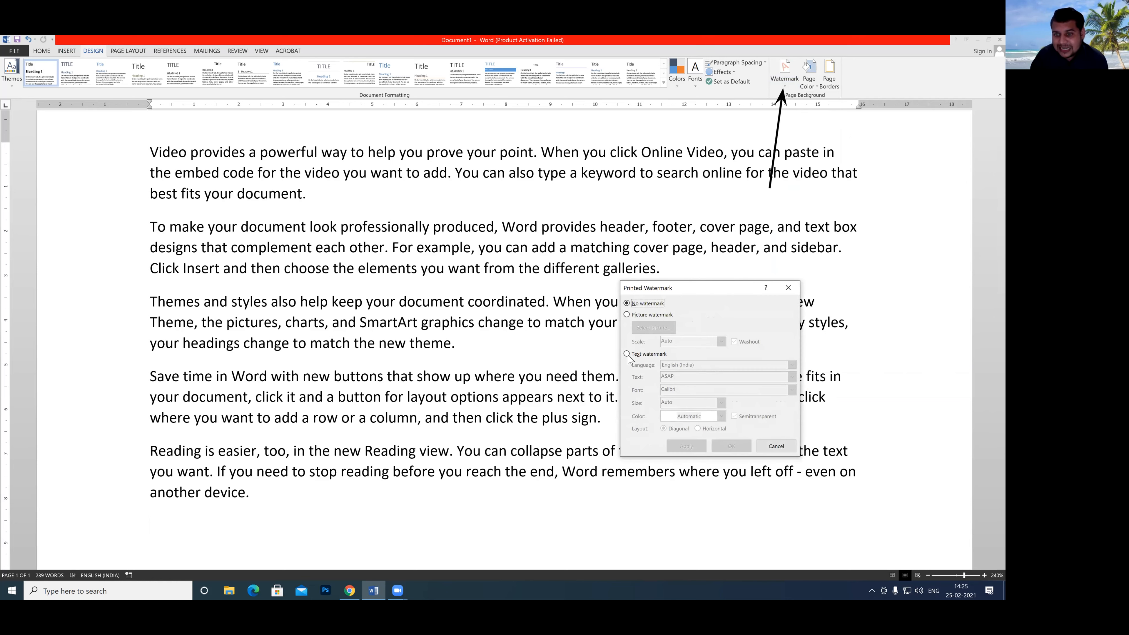
click(627, 355)
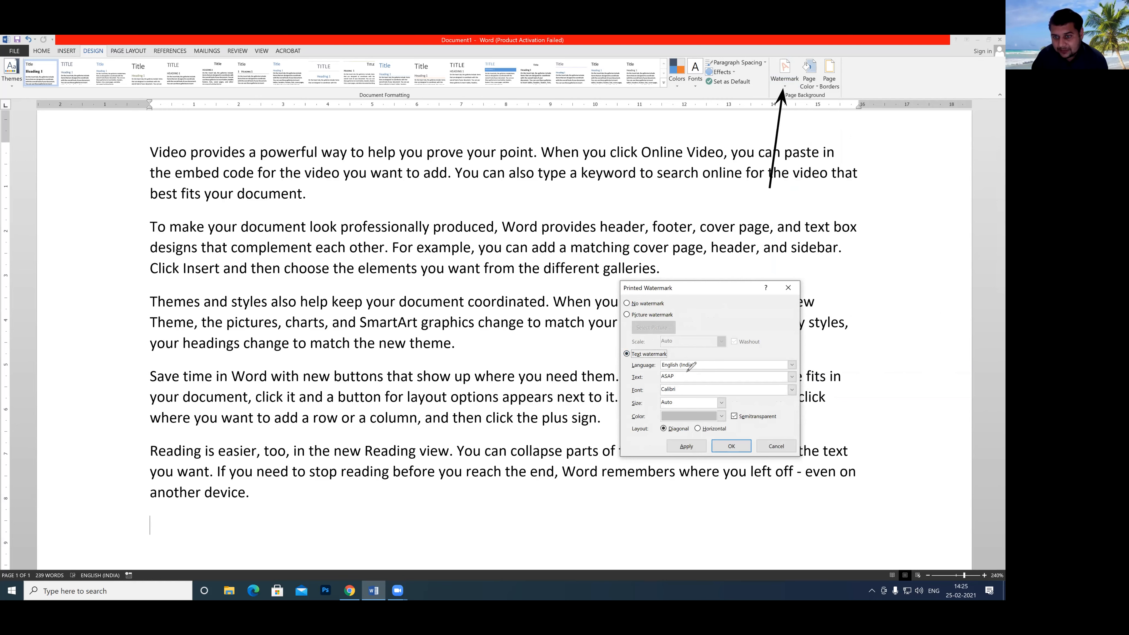
Replace the watermark text ASAP with the person's first name, apply it with the diagonal layout and close the watermark settings.
mouse_move(663, 362)
mouse_down()
mouse_move(667, 395)
mouse_move(696, 374)
mouse_up()
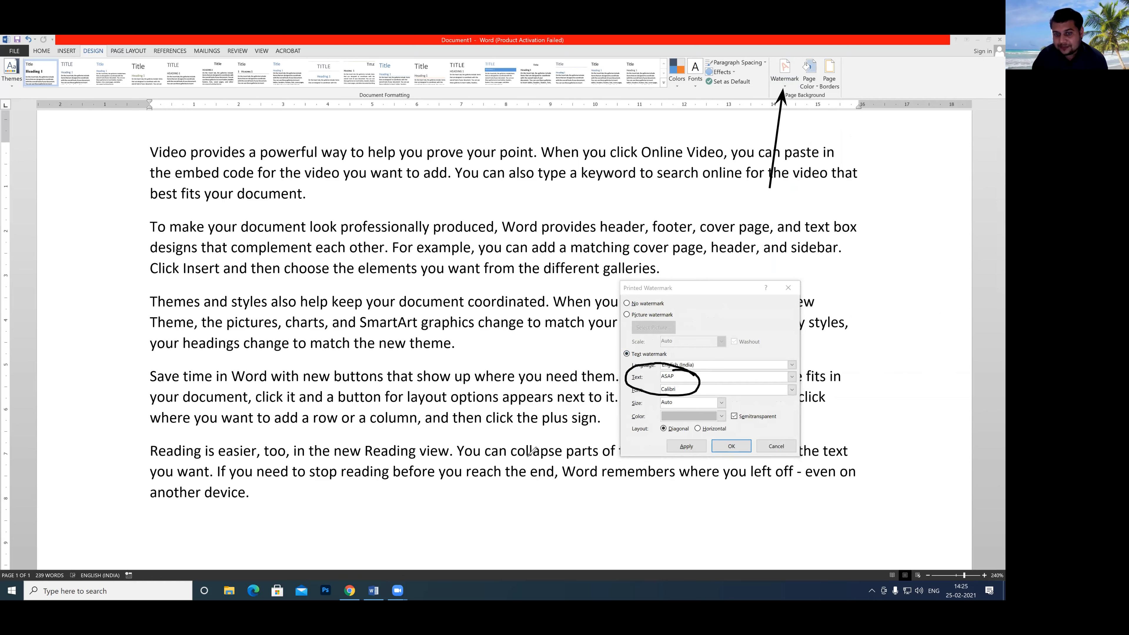
click(684, 378)
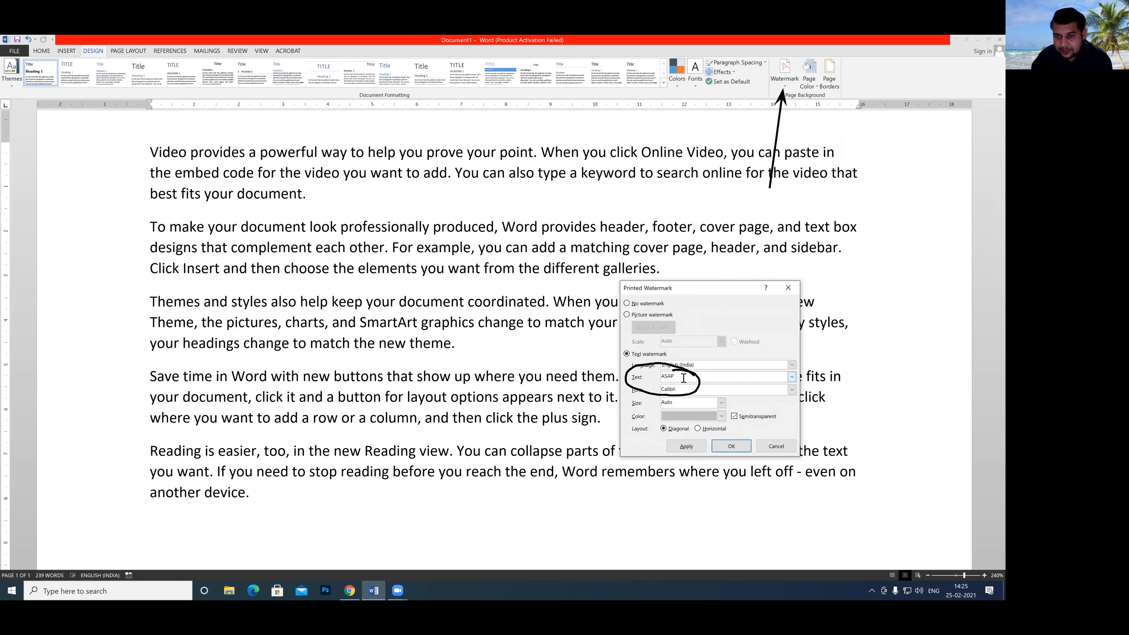
key(BackSpace)
key(BackSpace)
key(BackSpace)
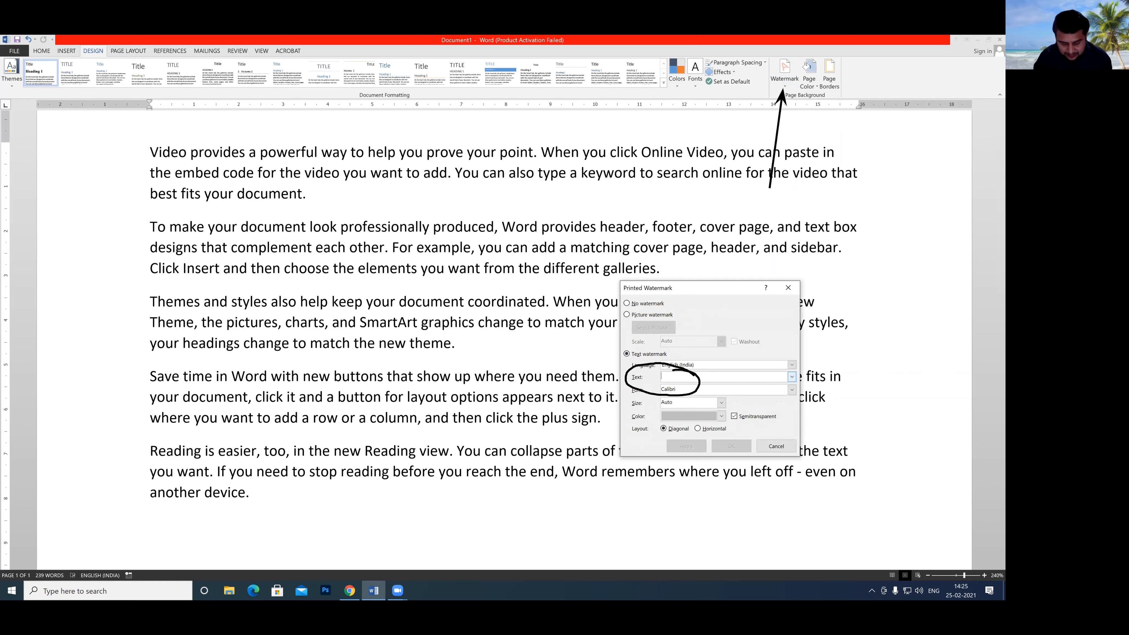
text(rakesh)
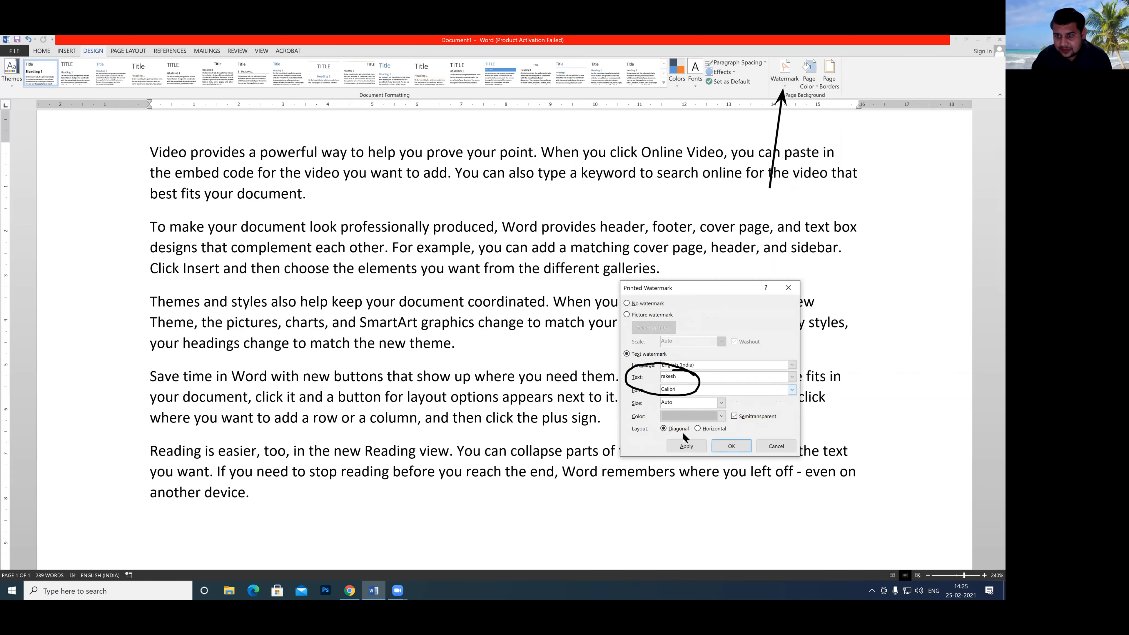
click(687, 446)
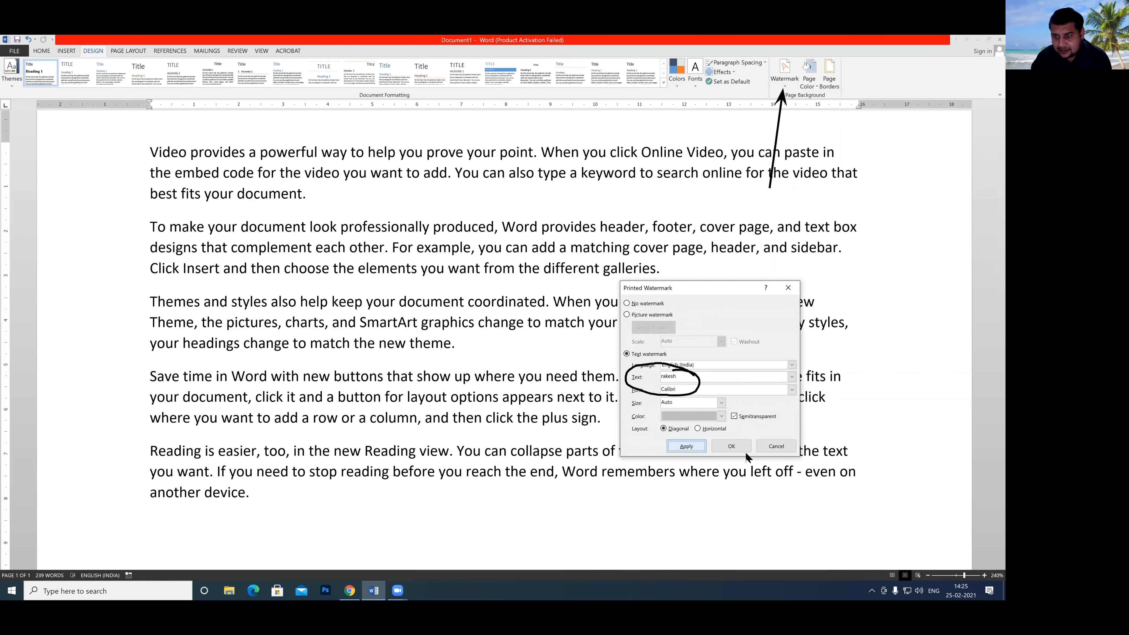
click(761, 446)
Check the watermark across the page and remove it from the document.
scroll(524, 369, down, 5)
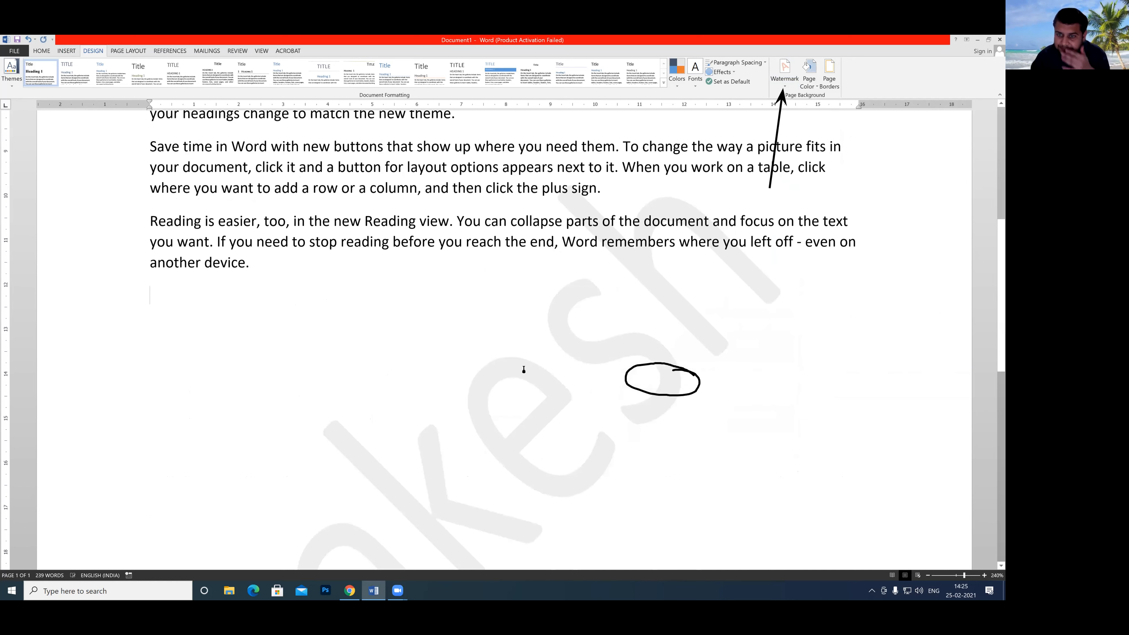
scroll(524, 369, down, 5)
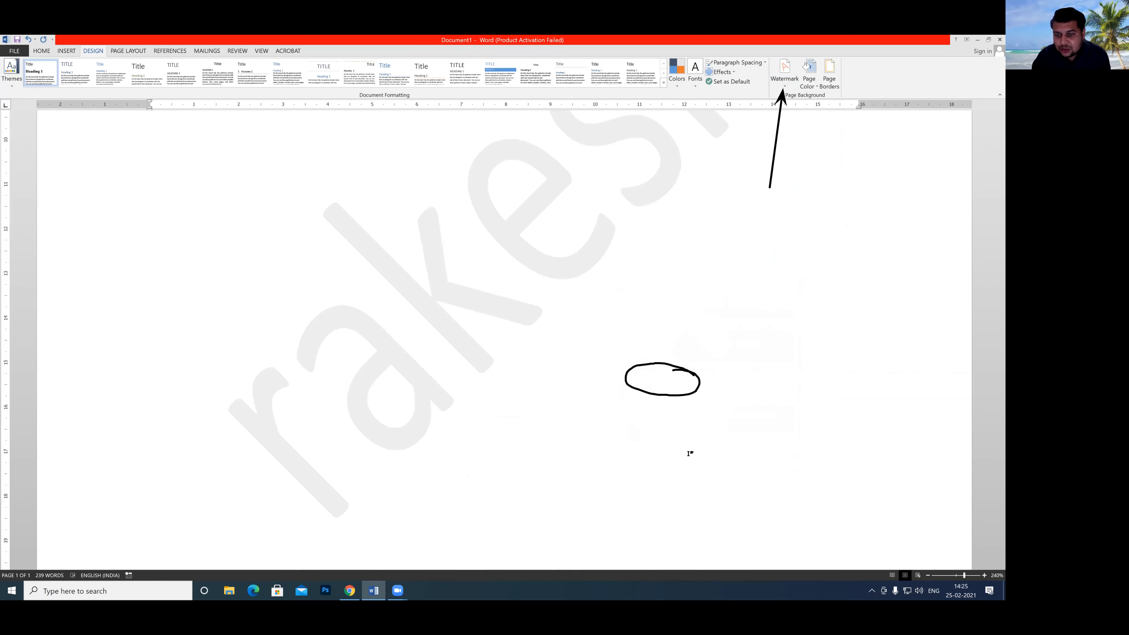
click(789, 81)
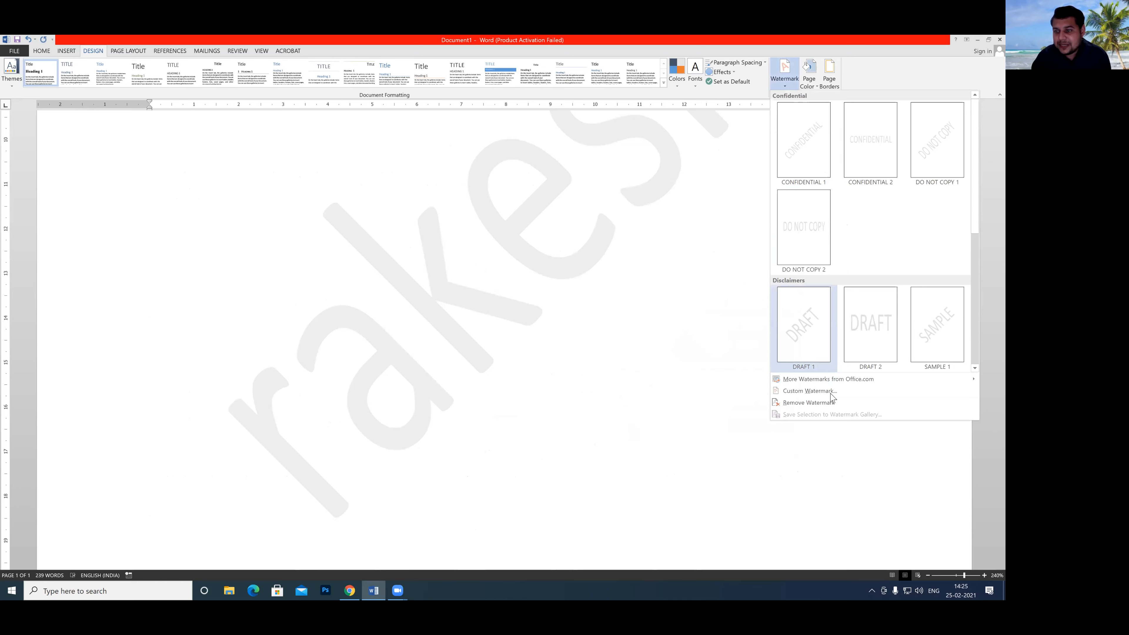
click(796, 403)
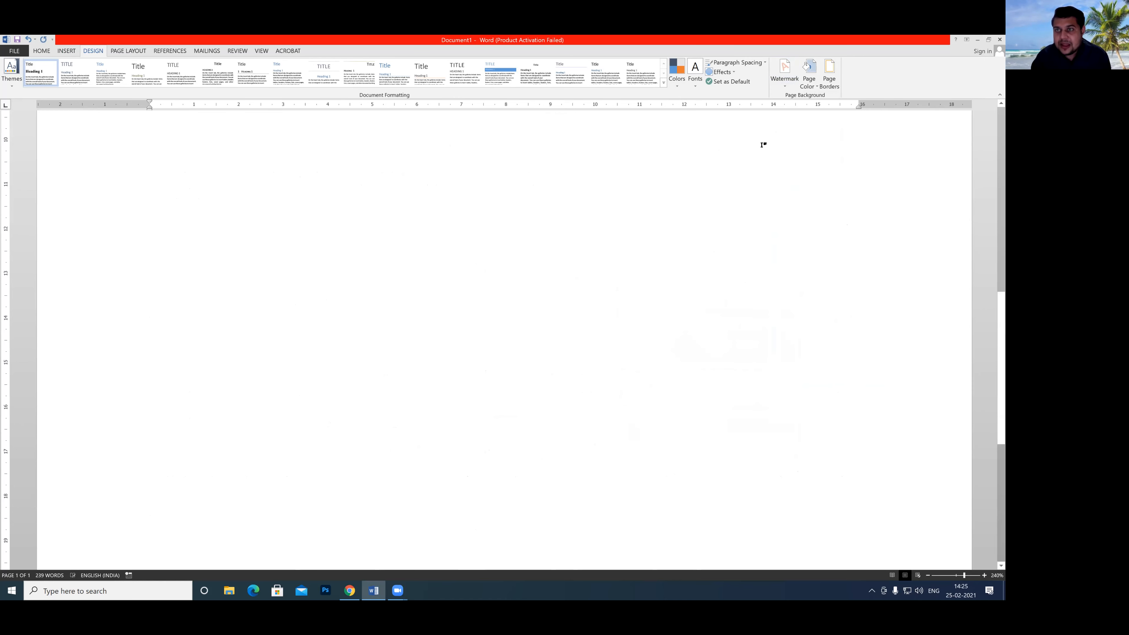
click(787, 82)
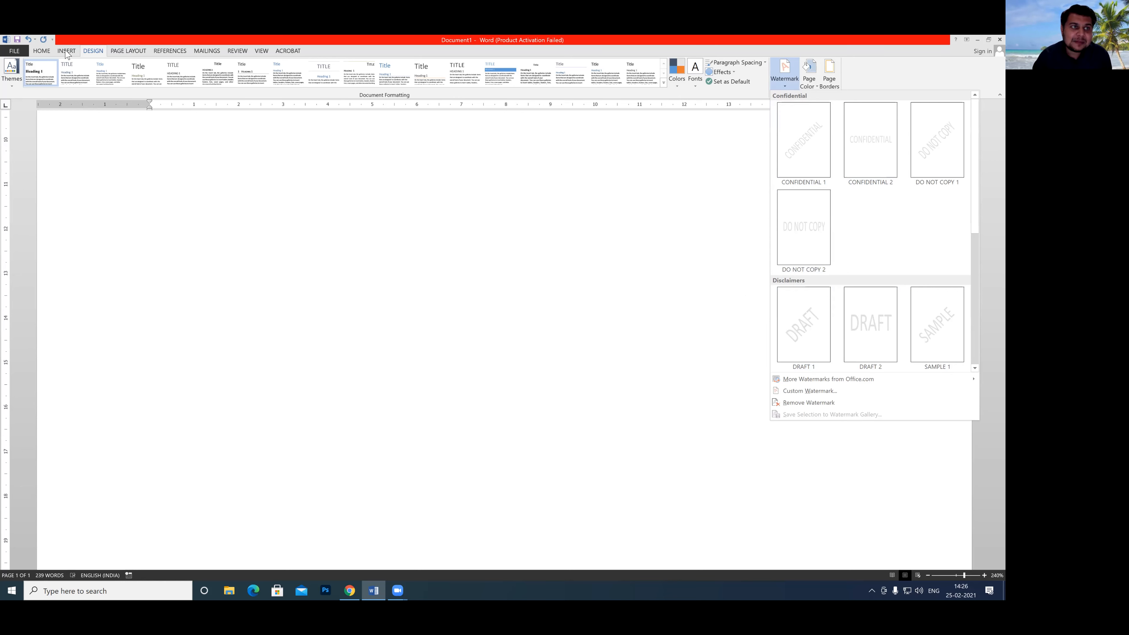
click(66, 51)
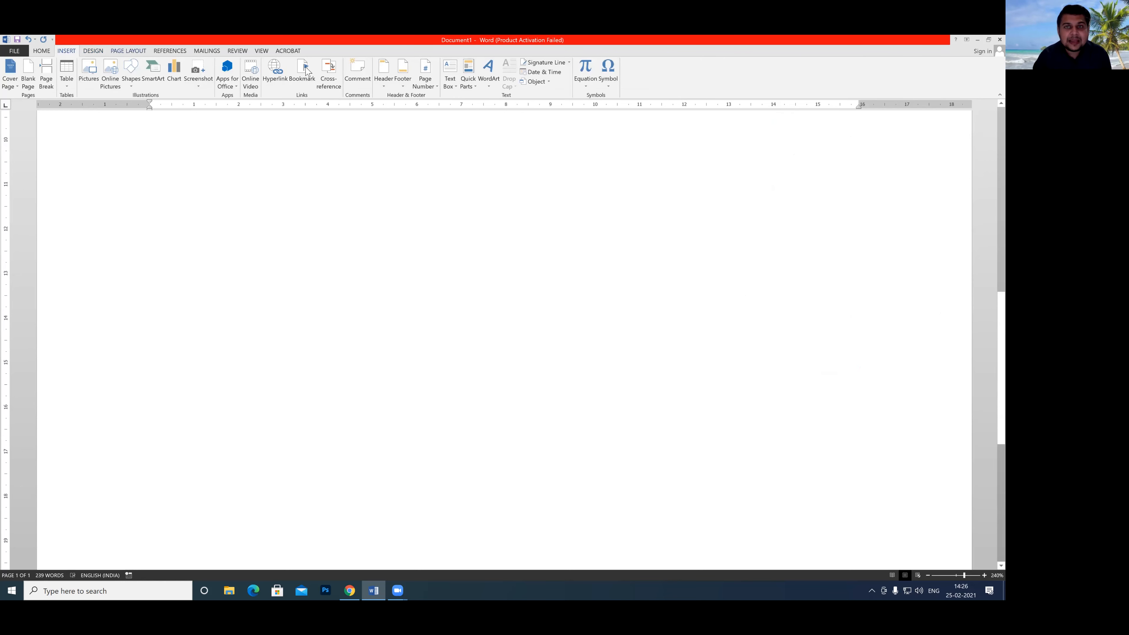
click(472, 89)
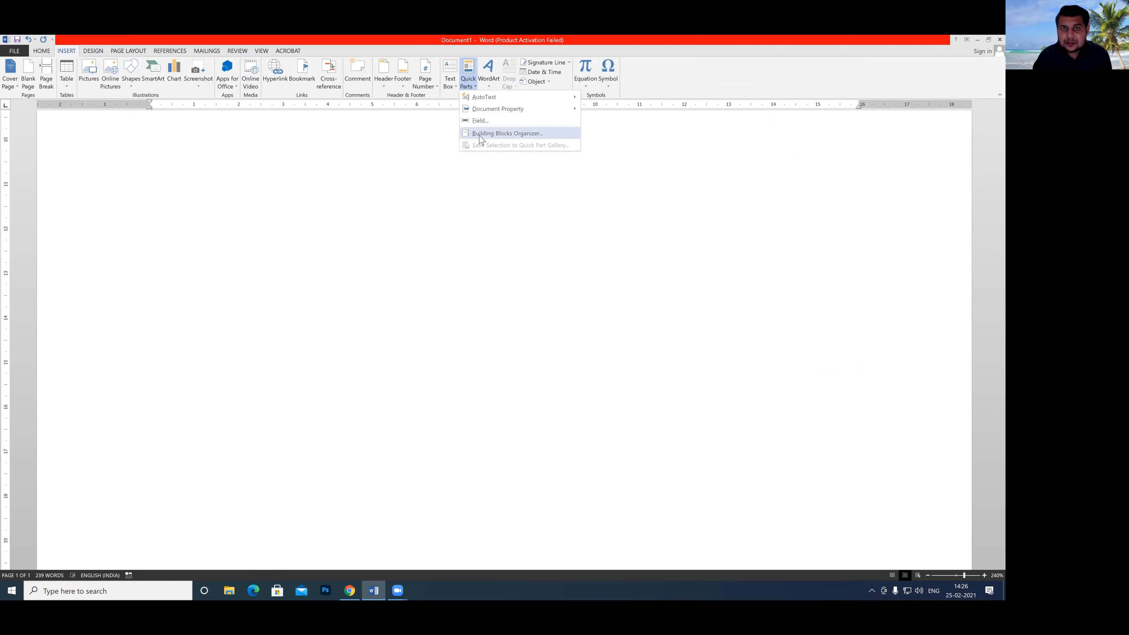
click(474, 87)
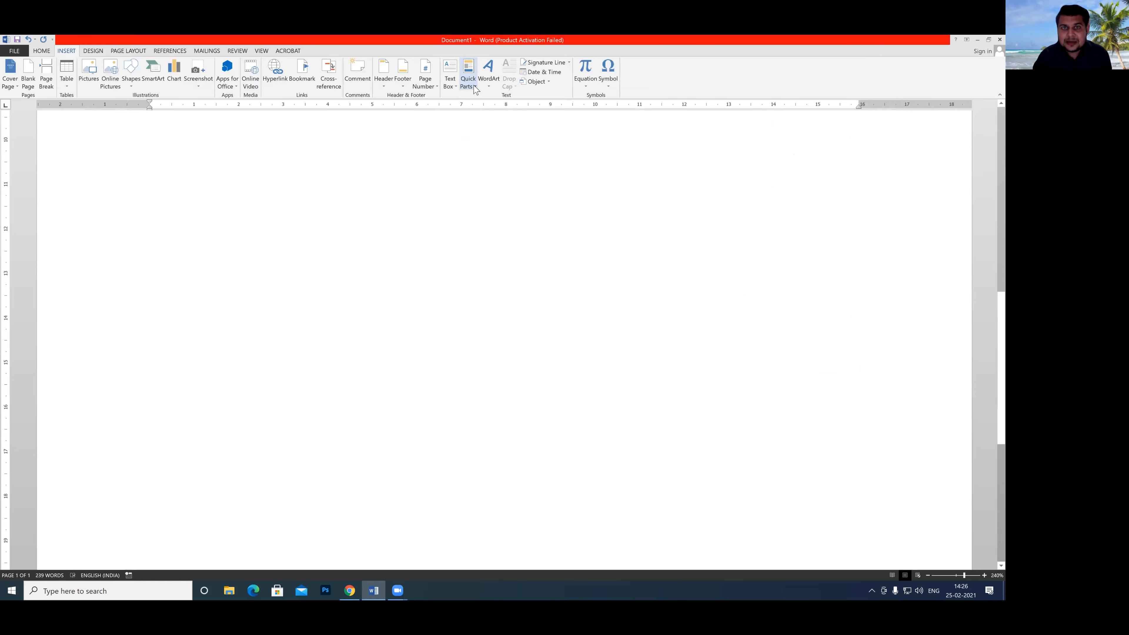
click(474, 87)
click(234, 216)
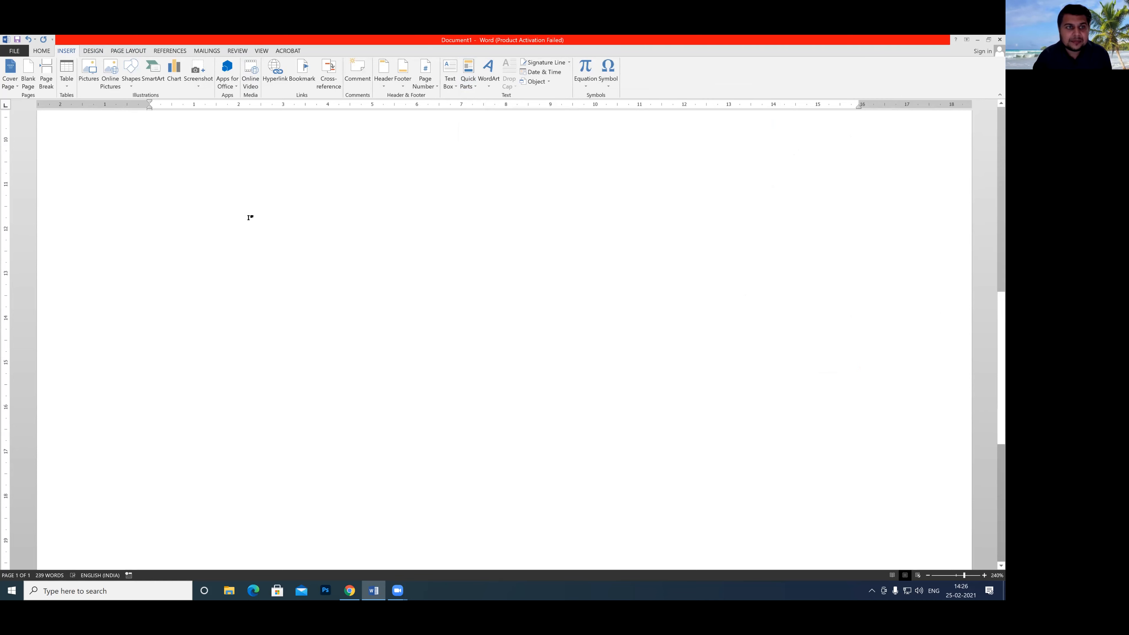
Delete all the generated sample text, leaving an empty page.
scroll(262, 225, up, 15)
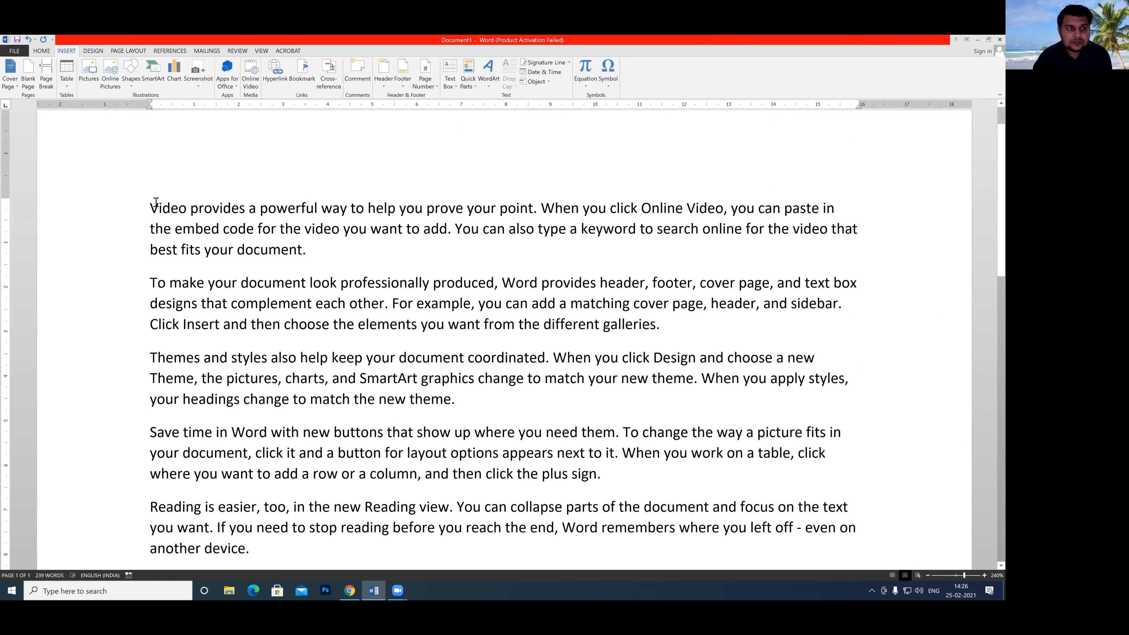
click(150, 206)
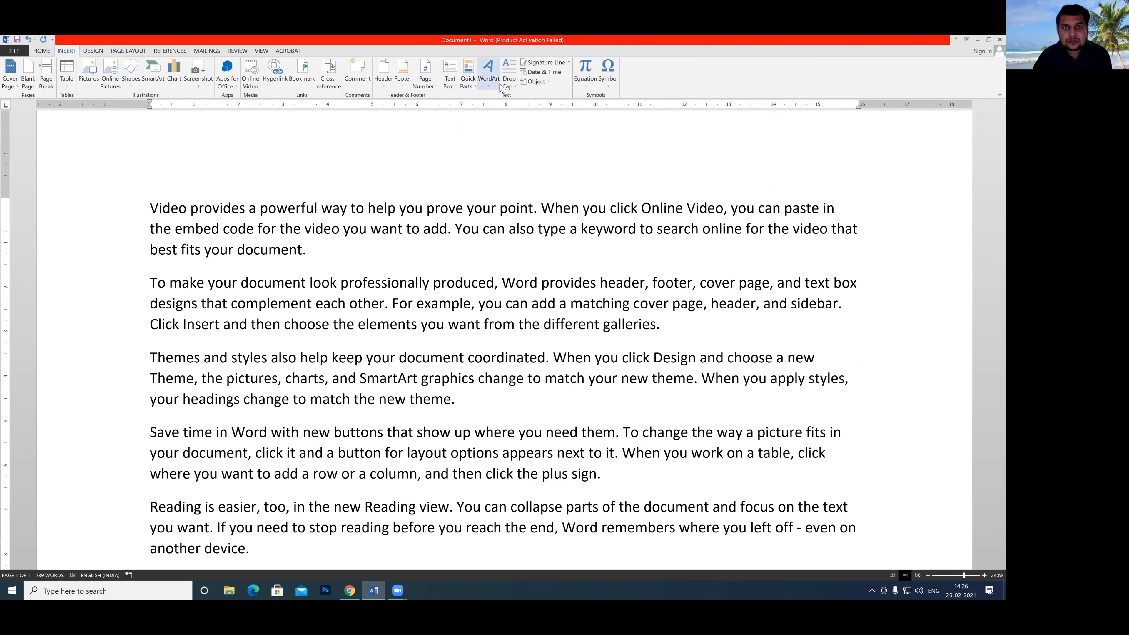
drag(219, 256, 391, 541)
key(BackSpace)
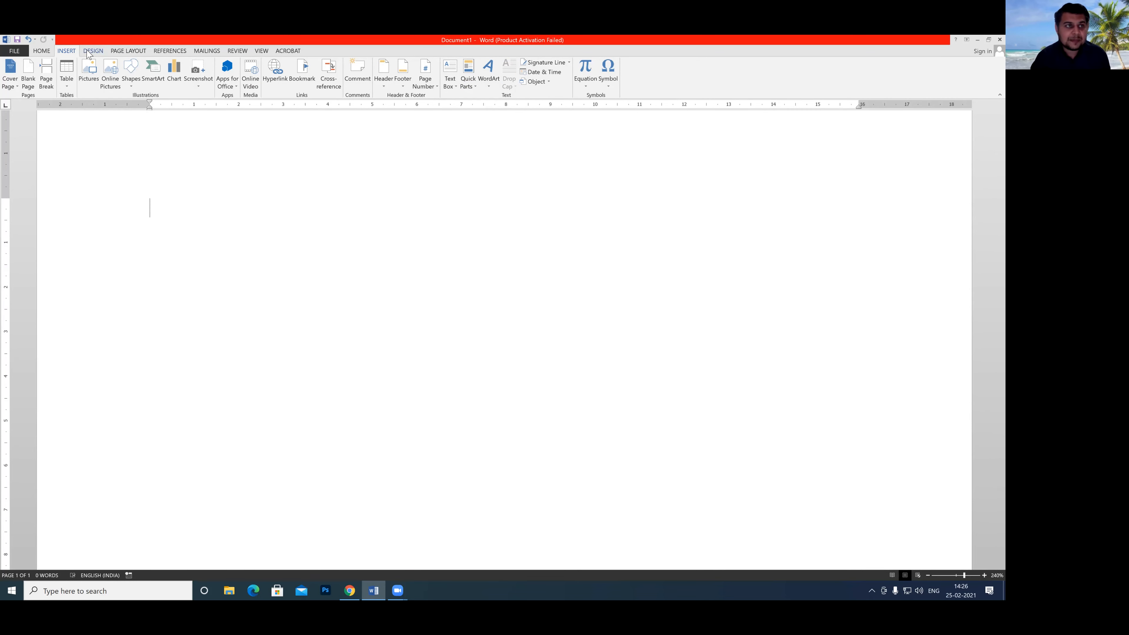
Draw a heart shape about 4 cm high and 5.9 cm wide near the top of the page.
click(133, 83)
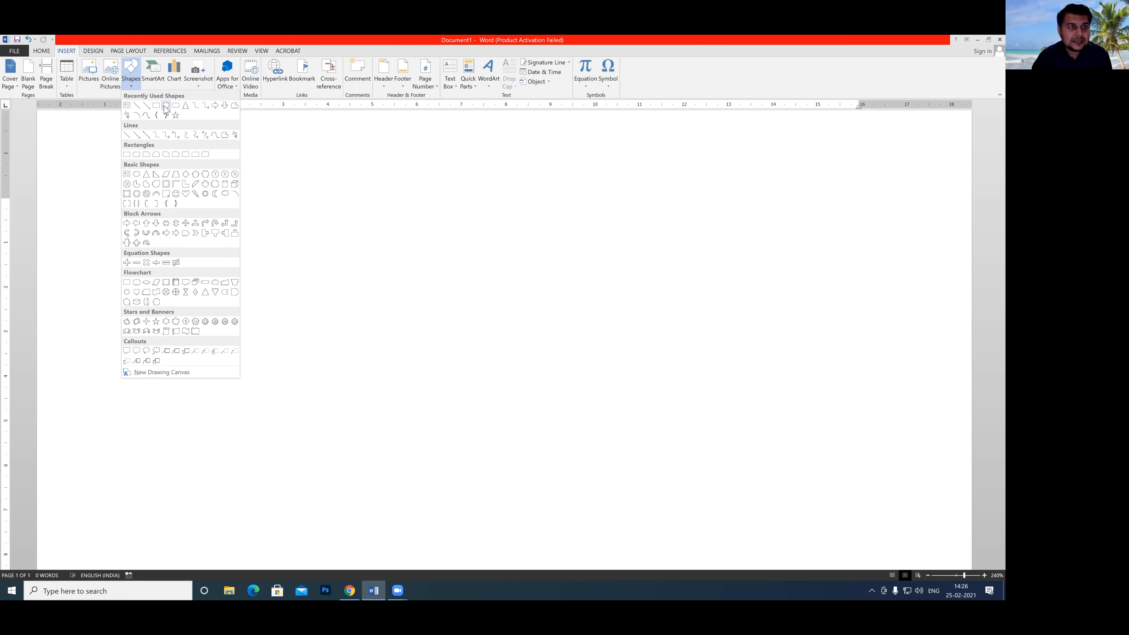
click(186, 194)
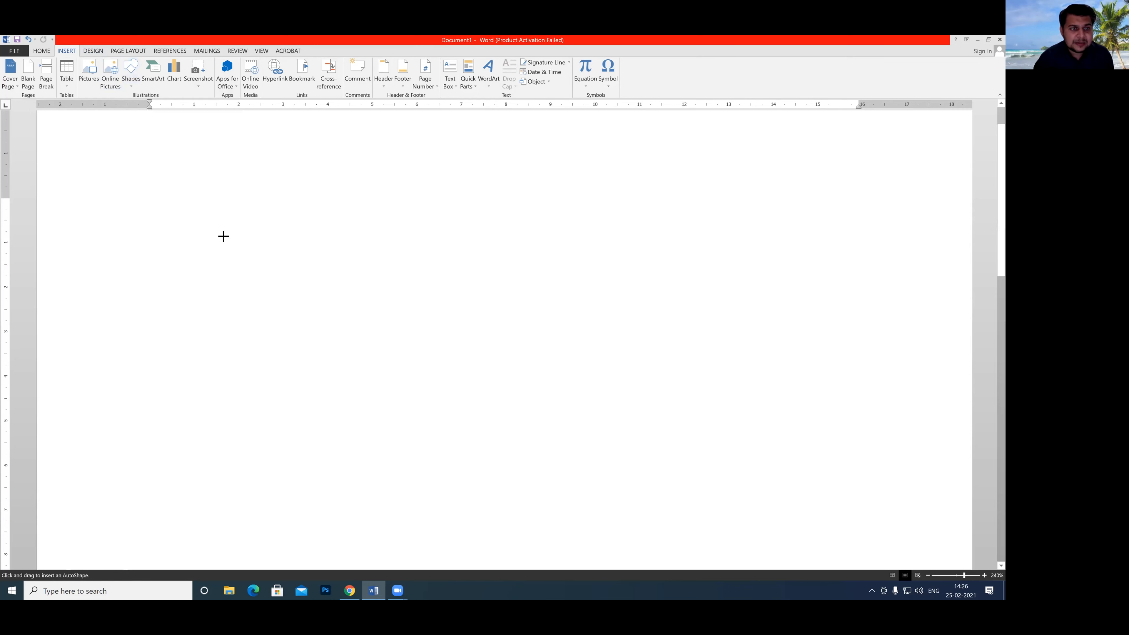
mouse_move(220, 240)
mouse_down()
mouse_move(385, 381)
mouse_move(478, 418)
mouse_up()
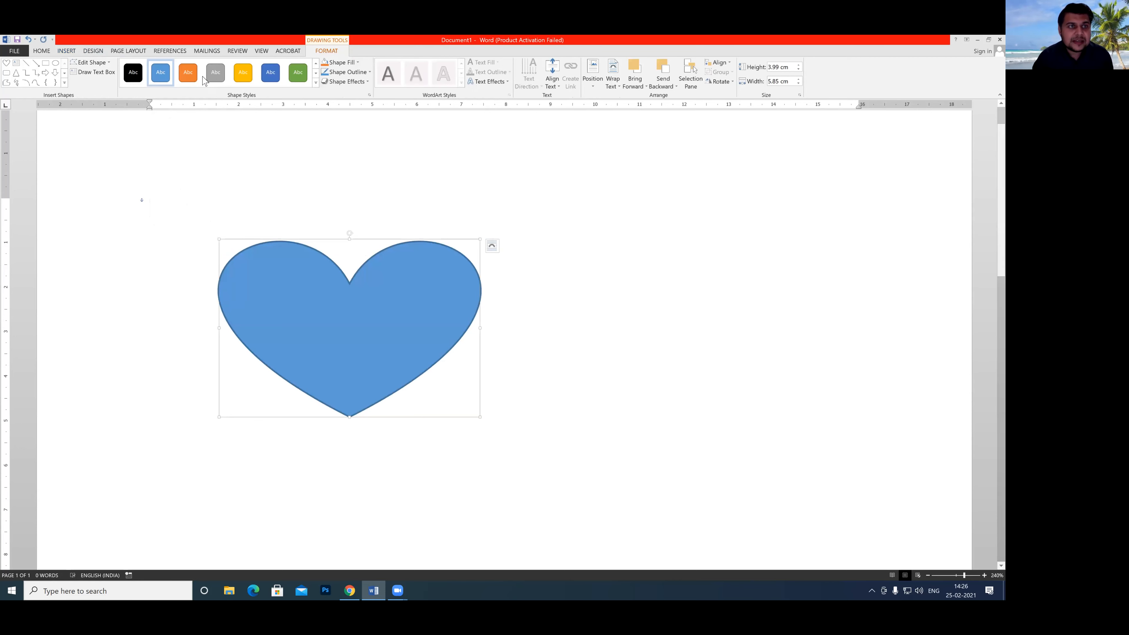
Apply the flat orange preset style to the heart, and replace it with the shaded orange preset from the last row of styles.
click(188, 73)
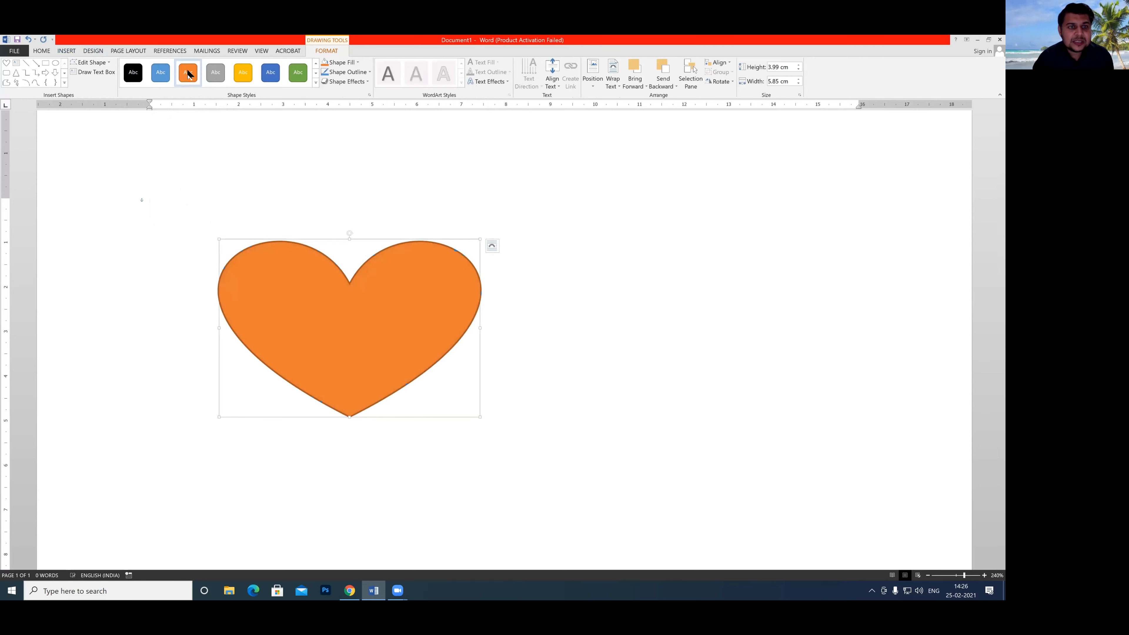
click(315, 83)
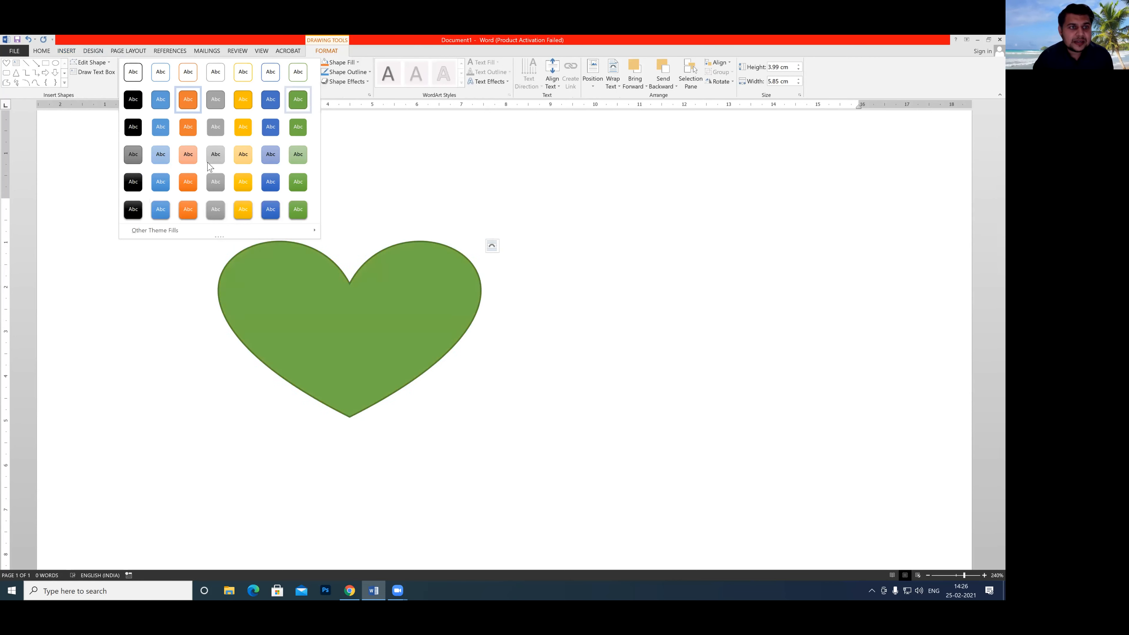
click(188, 213)
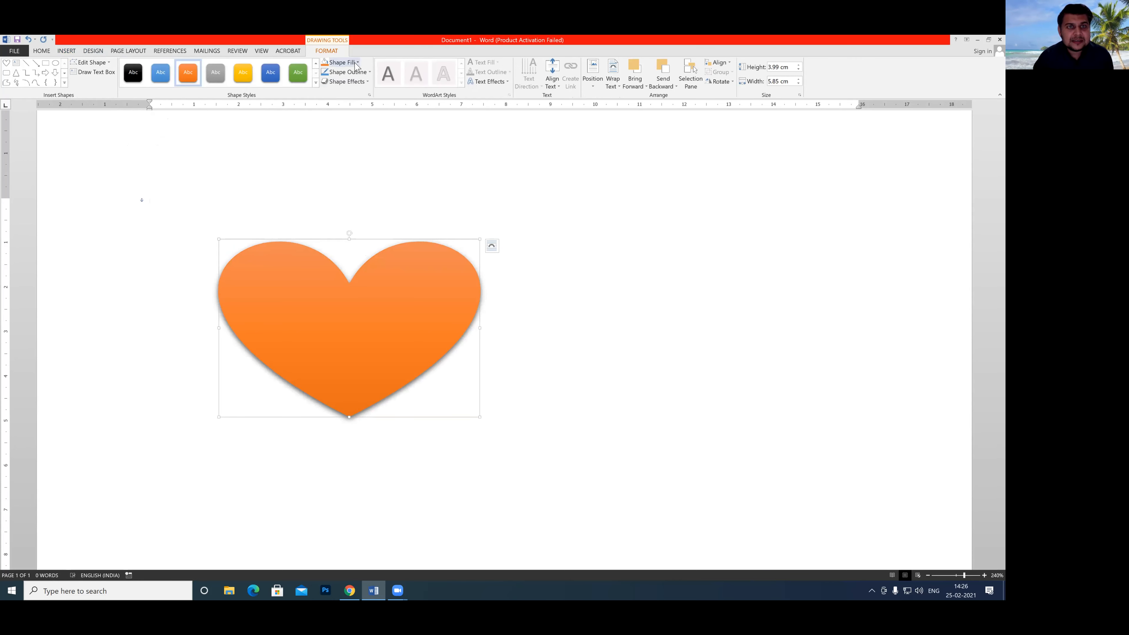
Fill the heart with red, try a red outline, and set the outline colour to black instead.
click(342, 62)
click(332, 132)
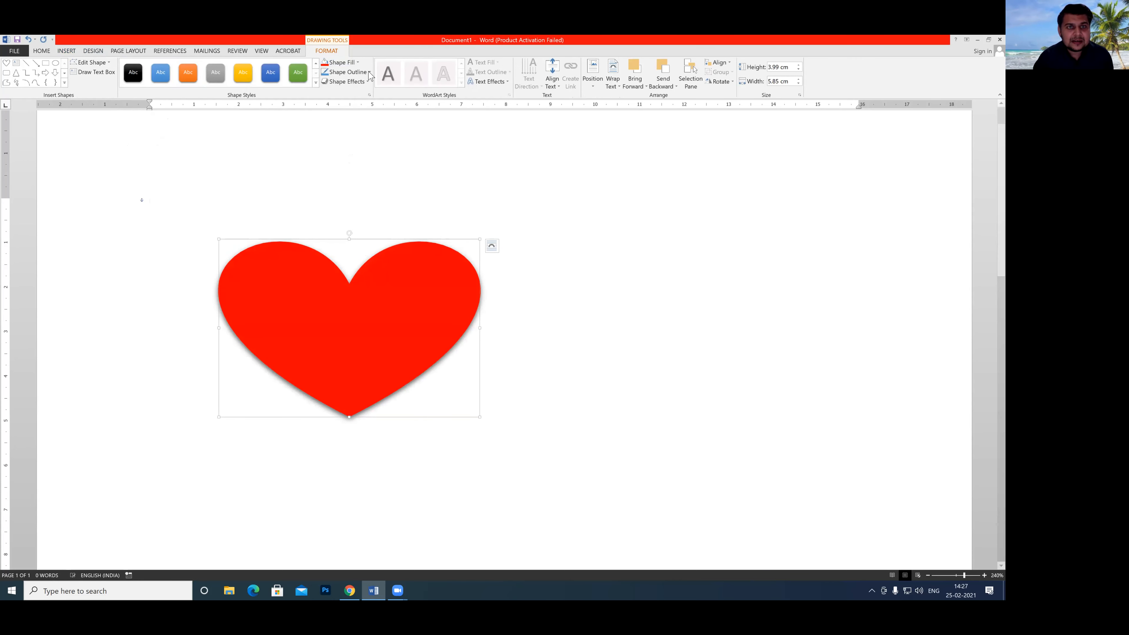
click(347, 72)
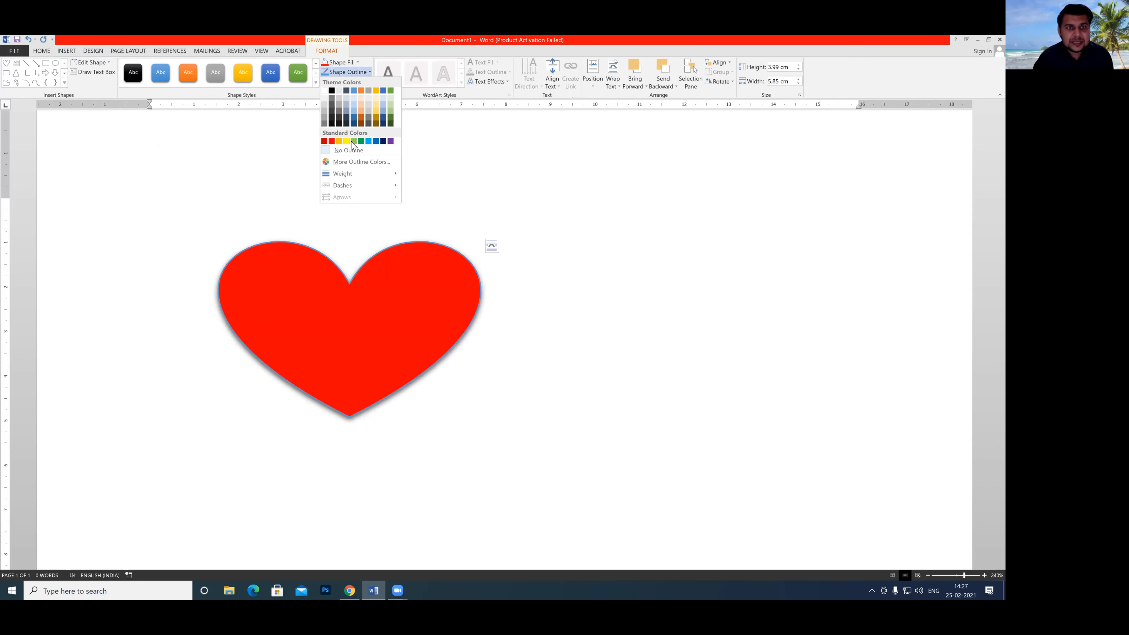
click(332, 141)
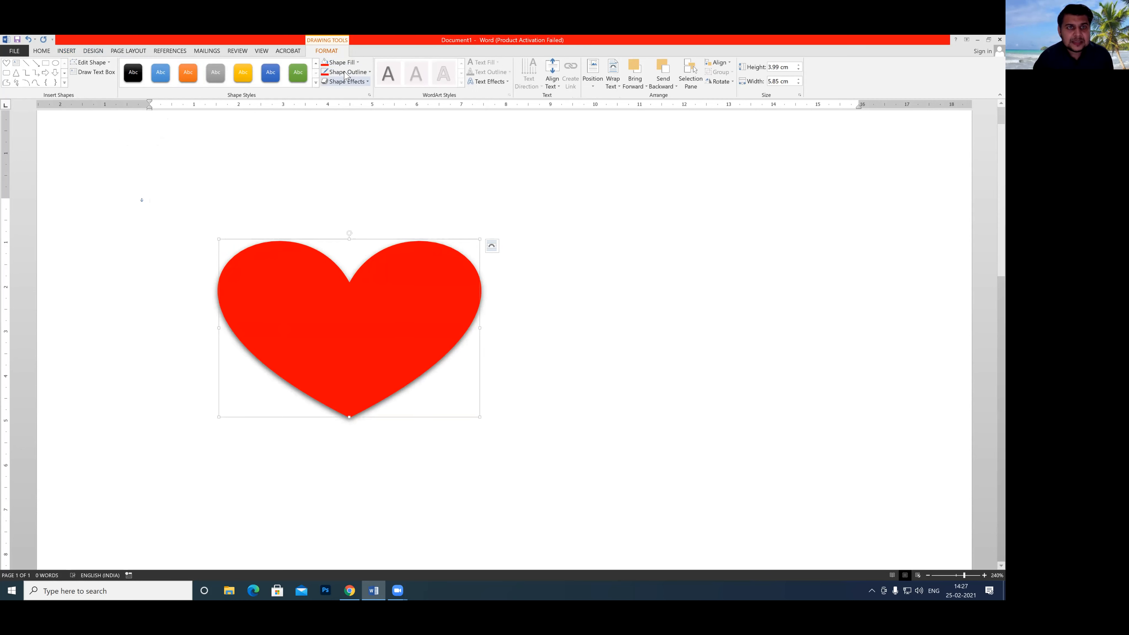
click(367, 73)
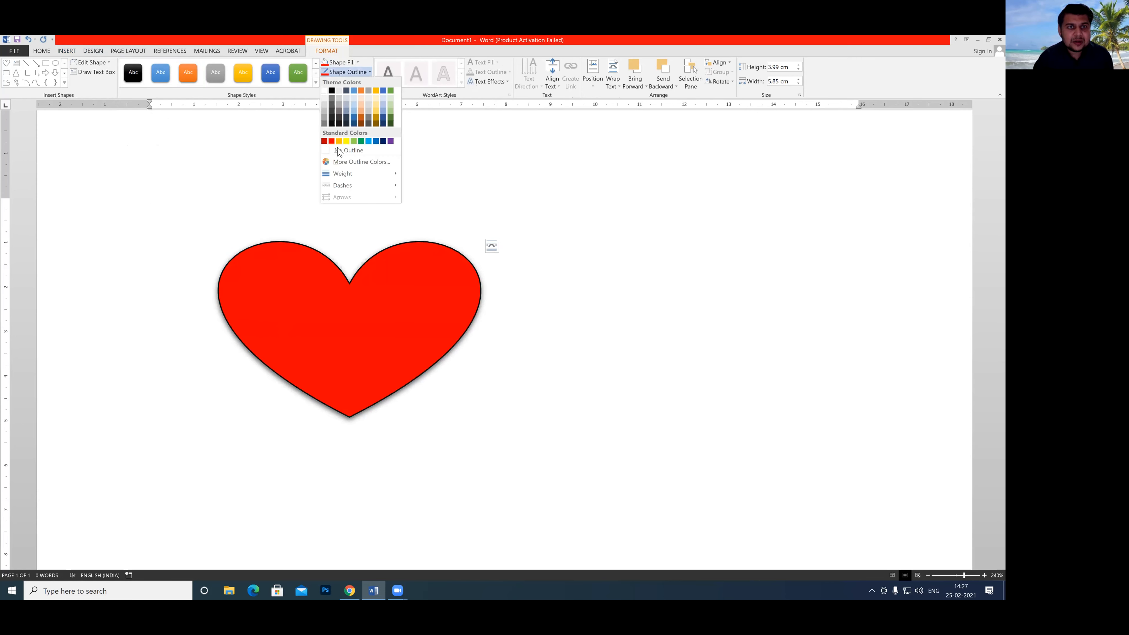
click(332, 91)
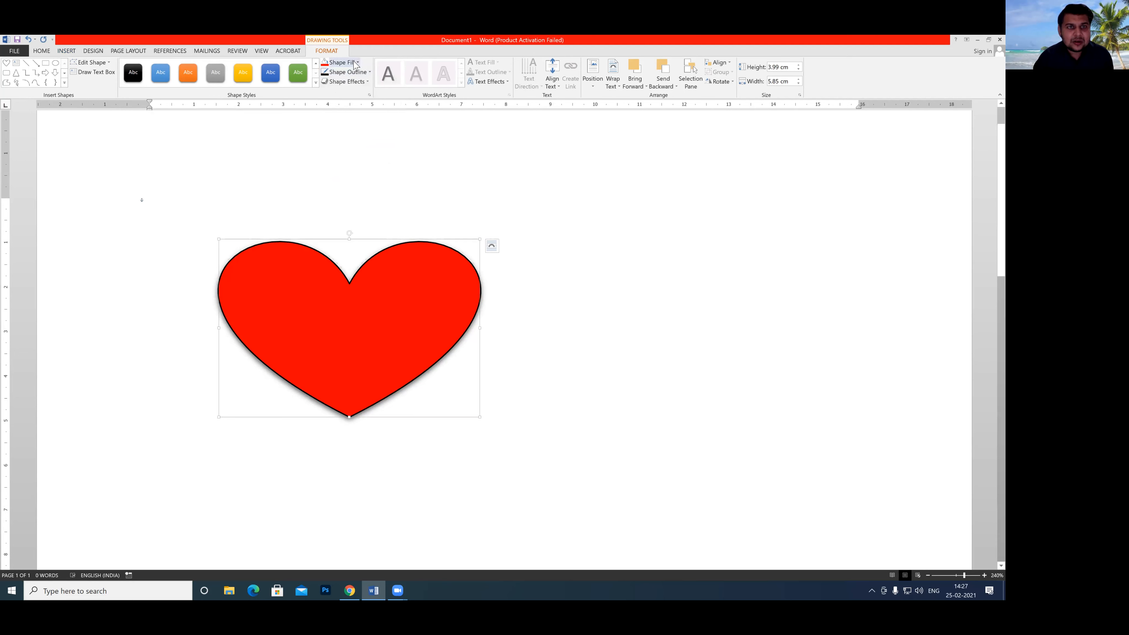
Remove the heart's fill, leaving only its outline.
click(357, 63)
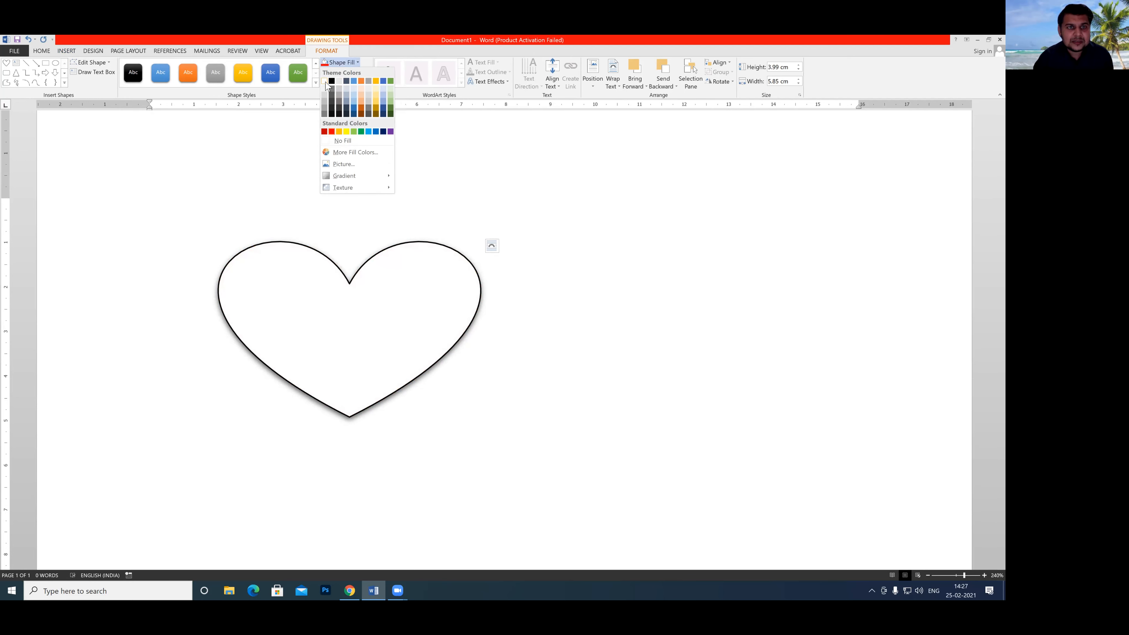
click(338, 141)
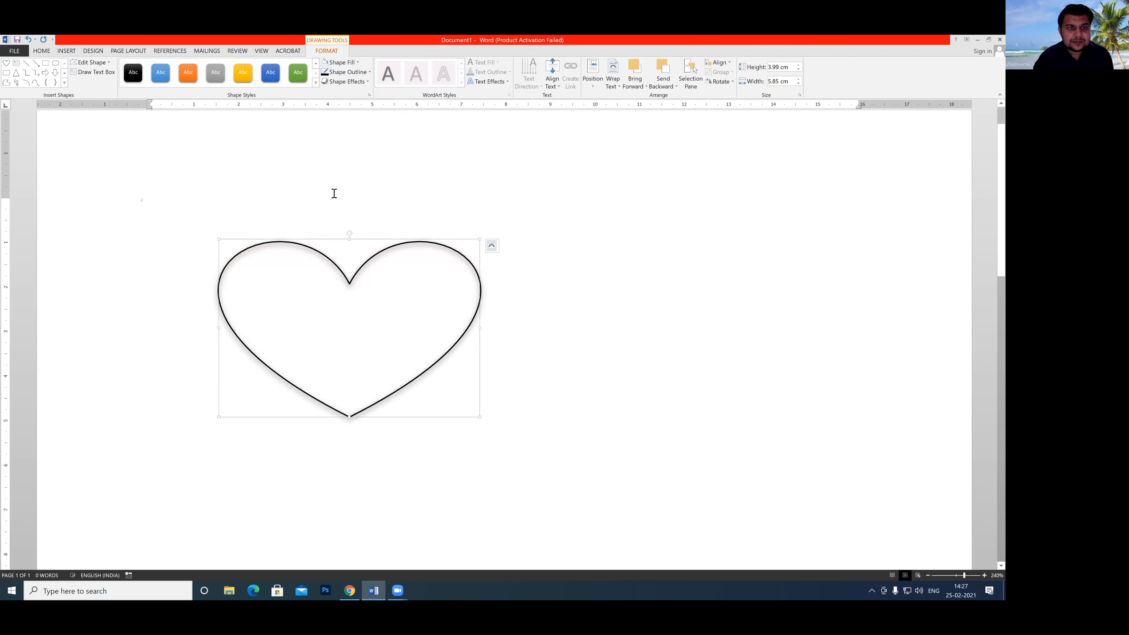
click(301, 317)
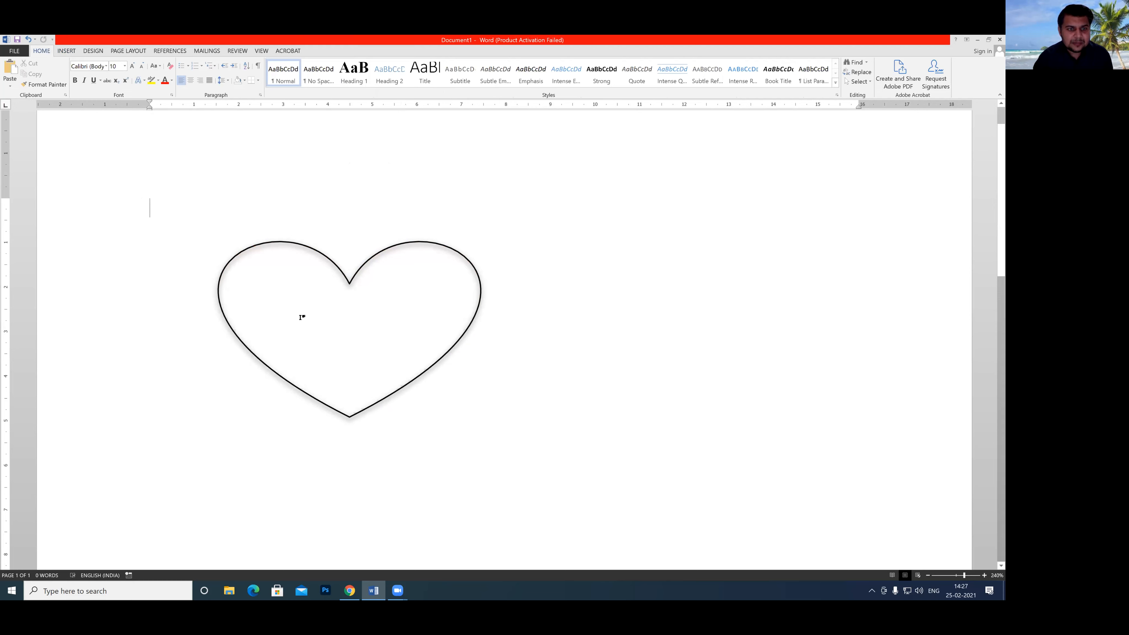
Try to add text inside the unfilled heart, and delete the stray letter S from the page.
right_click(285, 310)
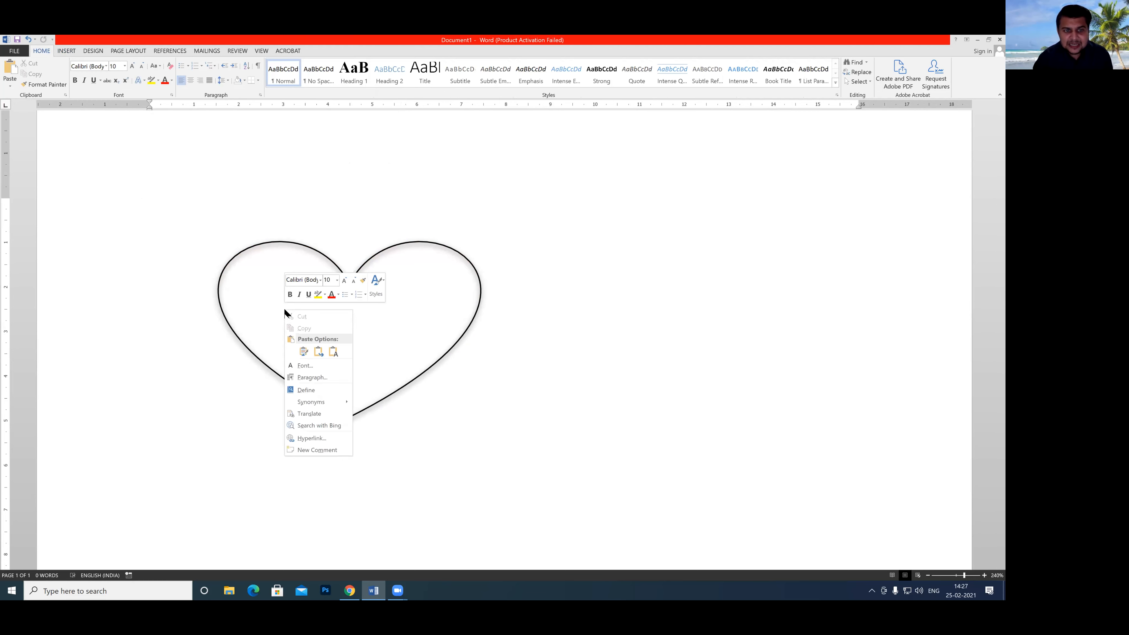
click(266, 292)
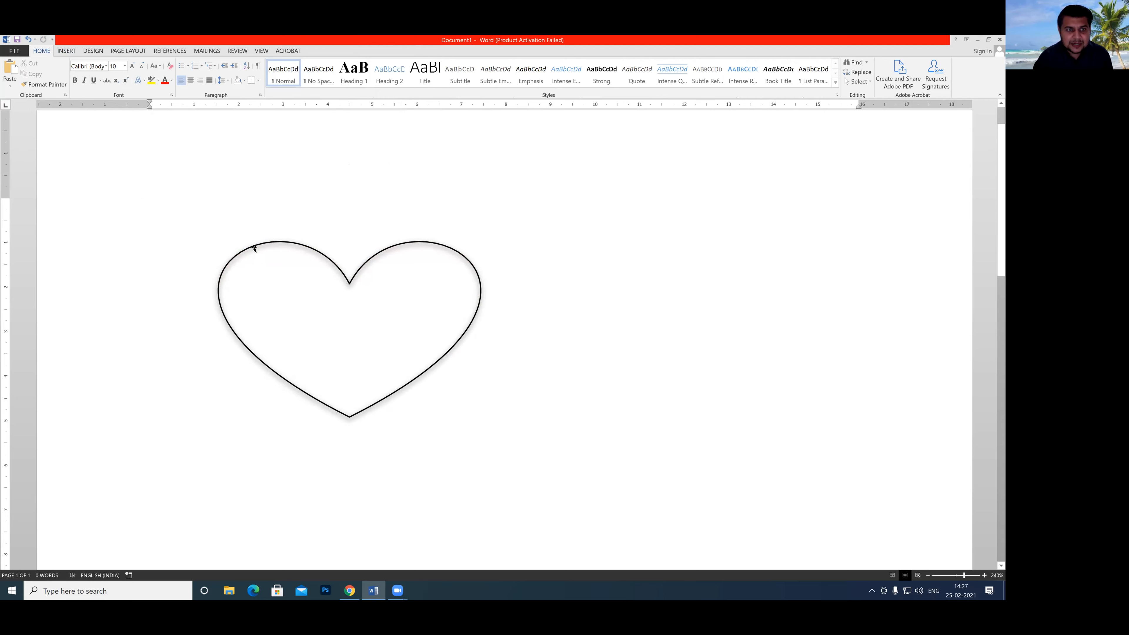
click(255, 249)
right_click(295, 304)
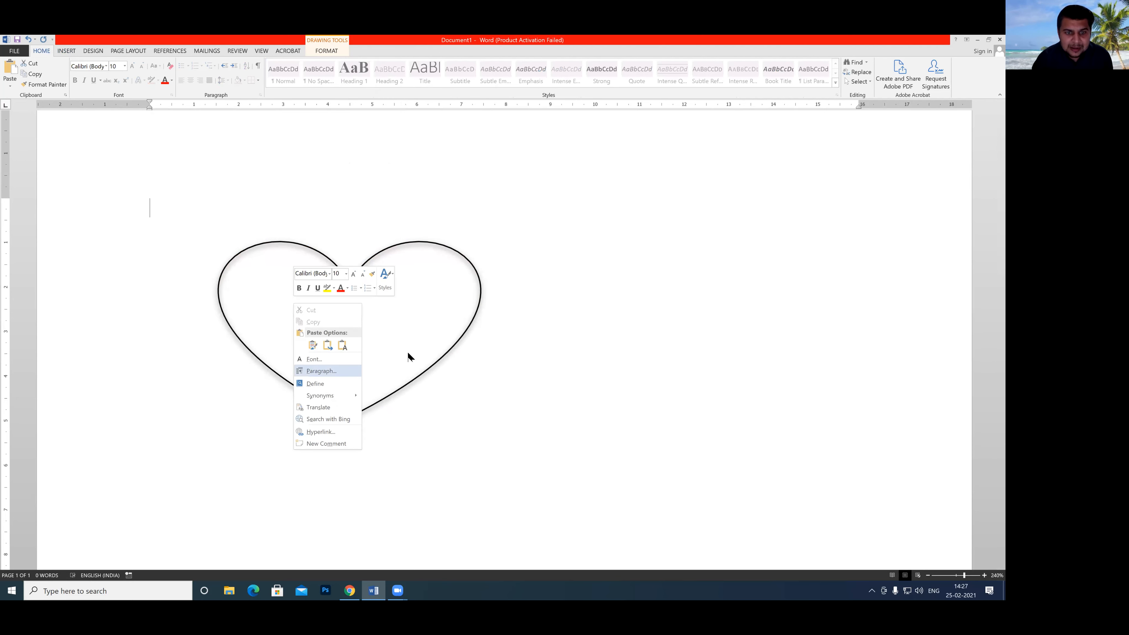
click(415, 383)
click(411, 381)
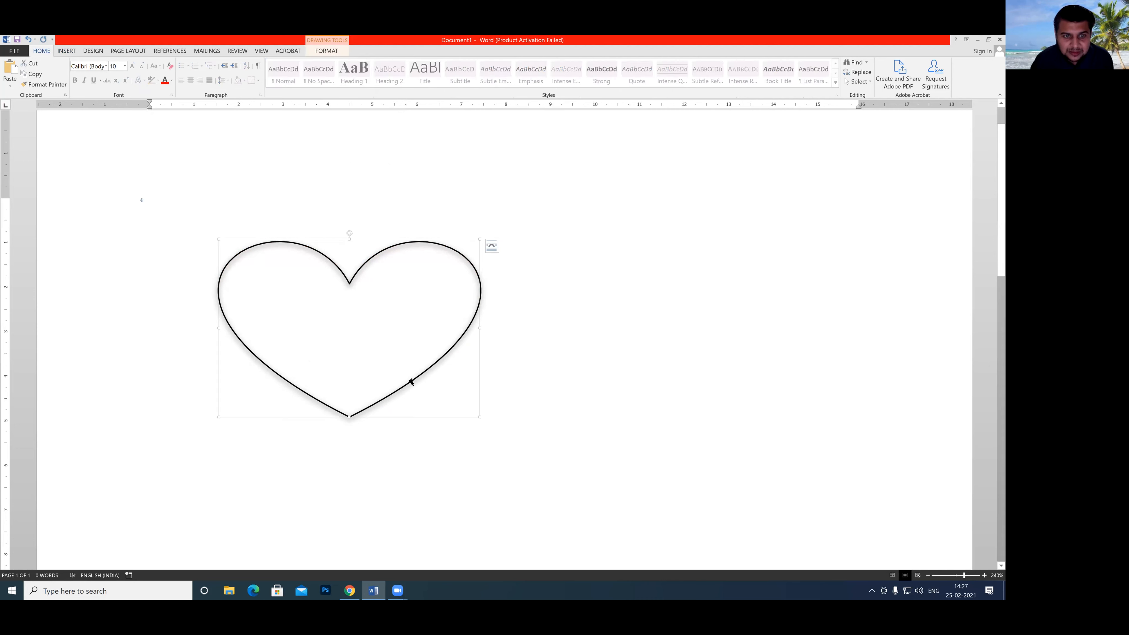
right_click(353, 297)
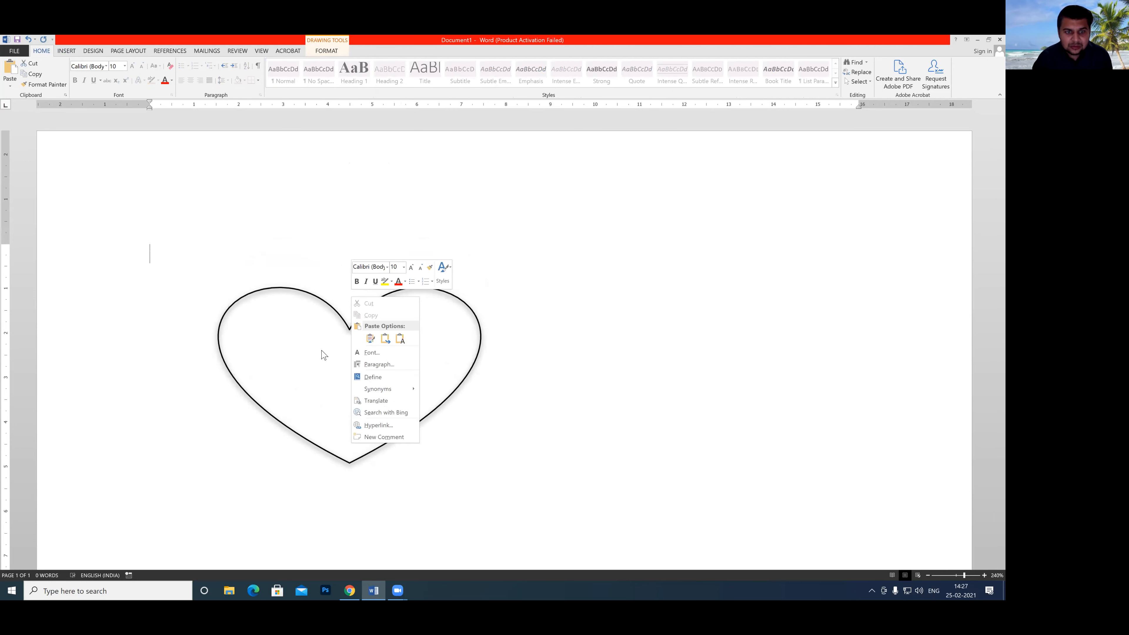
click(314, 367)
text(S)
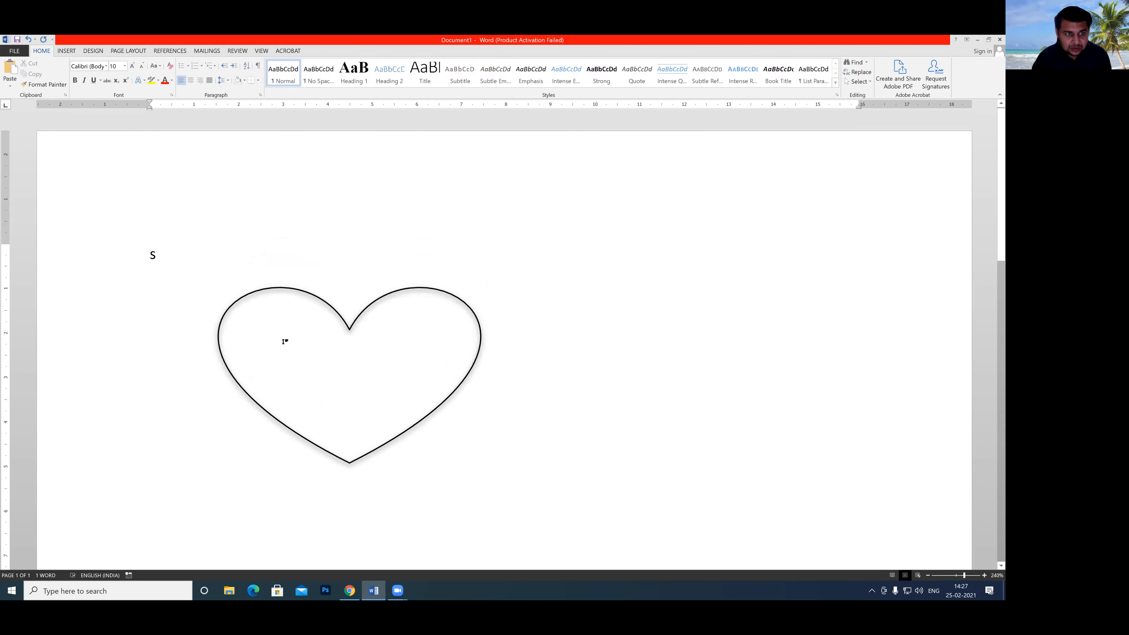
click(139, 250)
key(BackSpace)
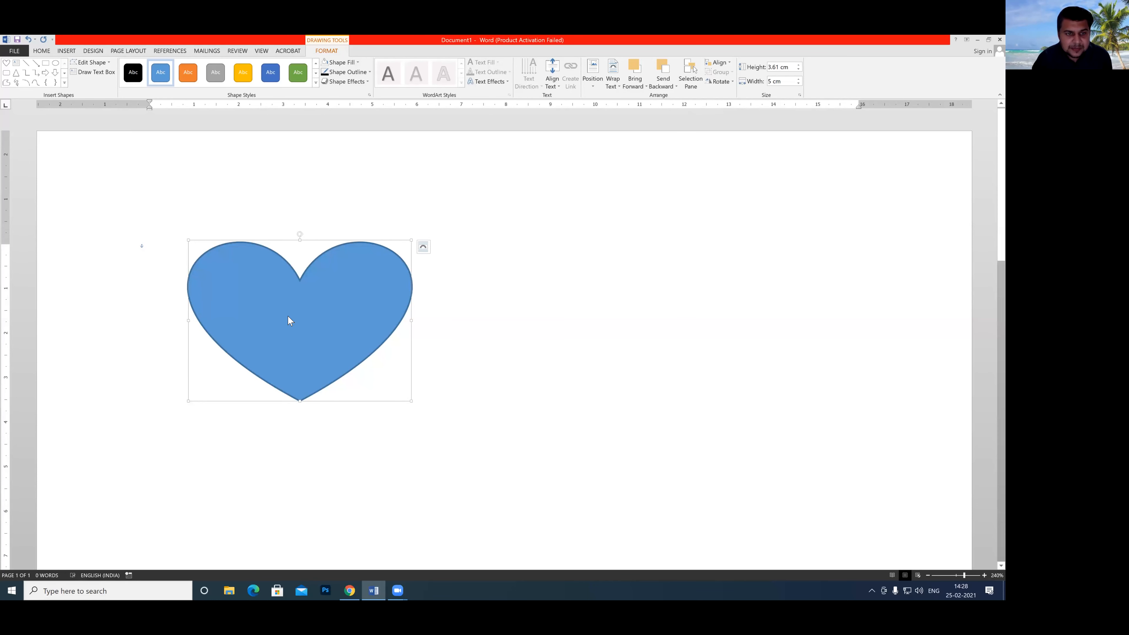
Add the text "Computer learning with rkji" inside the blue heart.
right_click(289, 316)
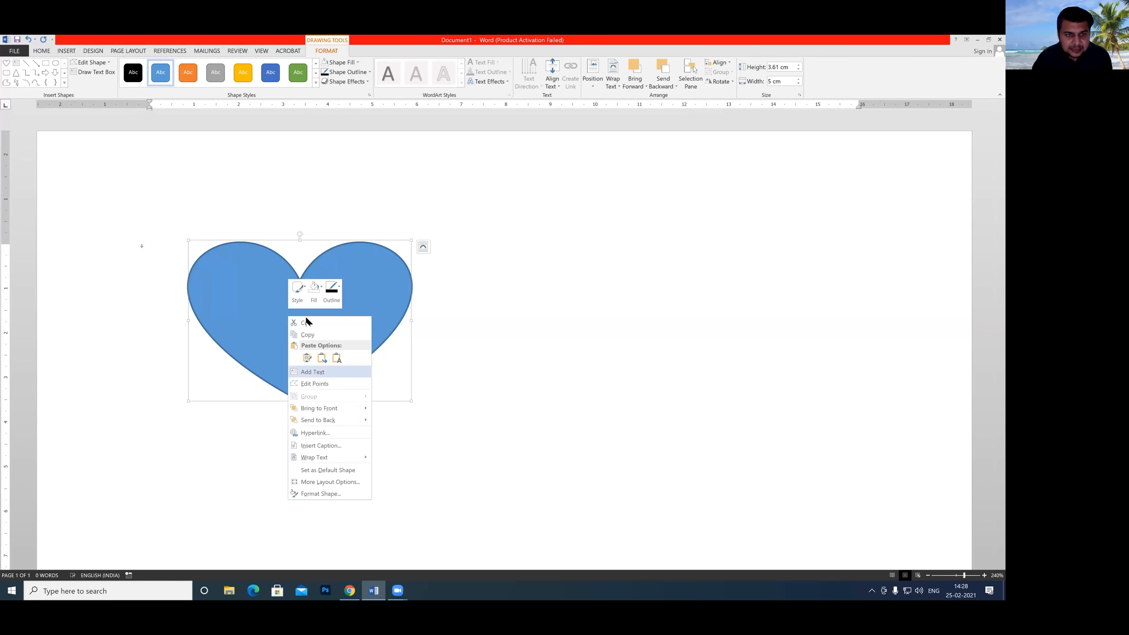
click(310, 373)
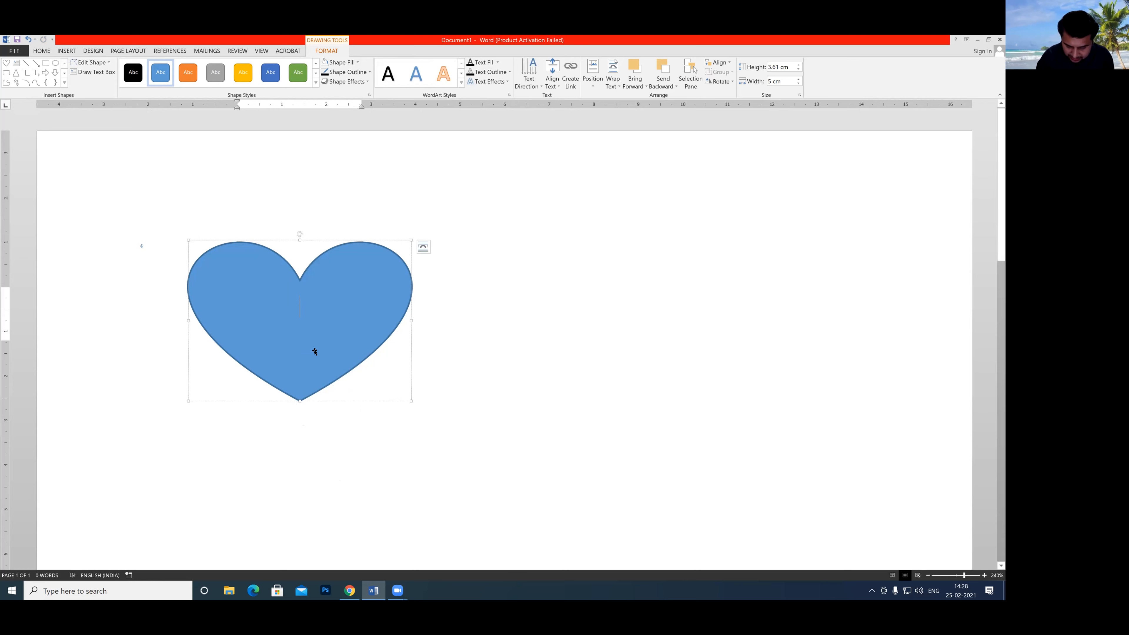
text(Com)
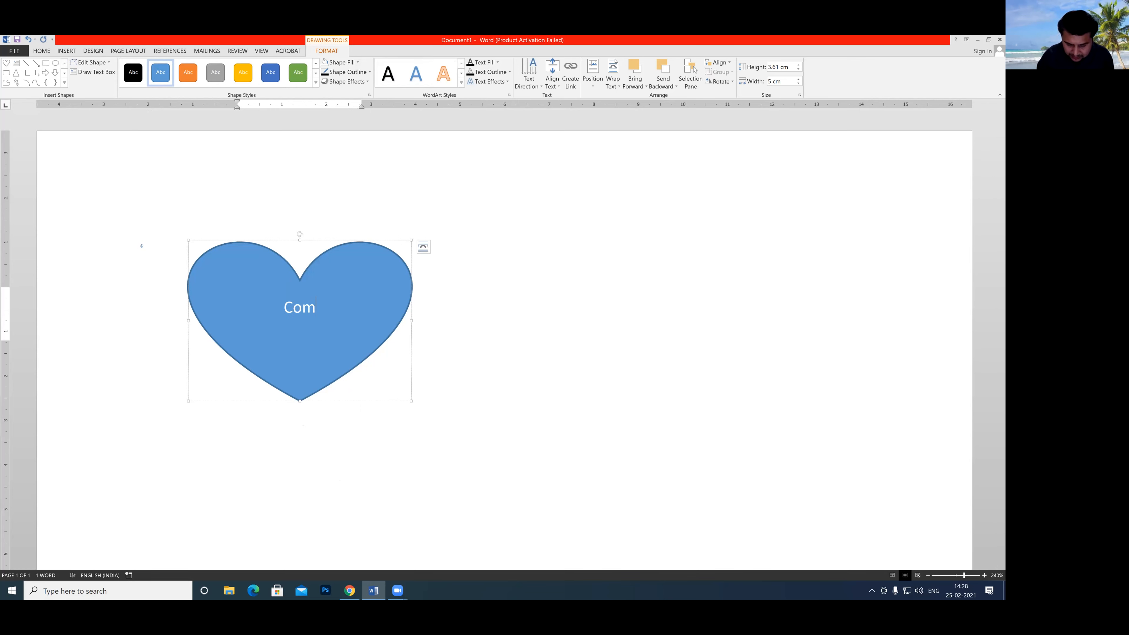
text(puter)
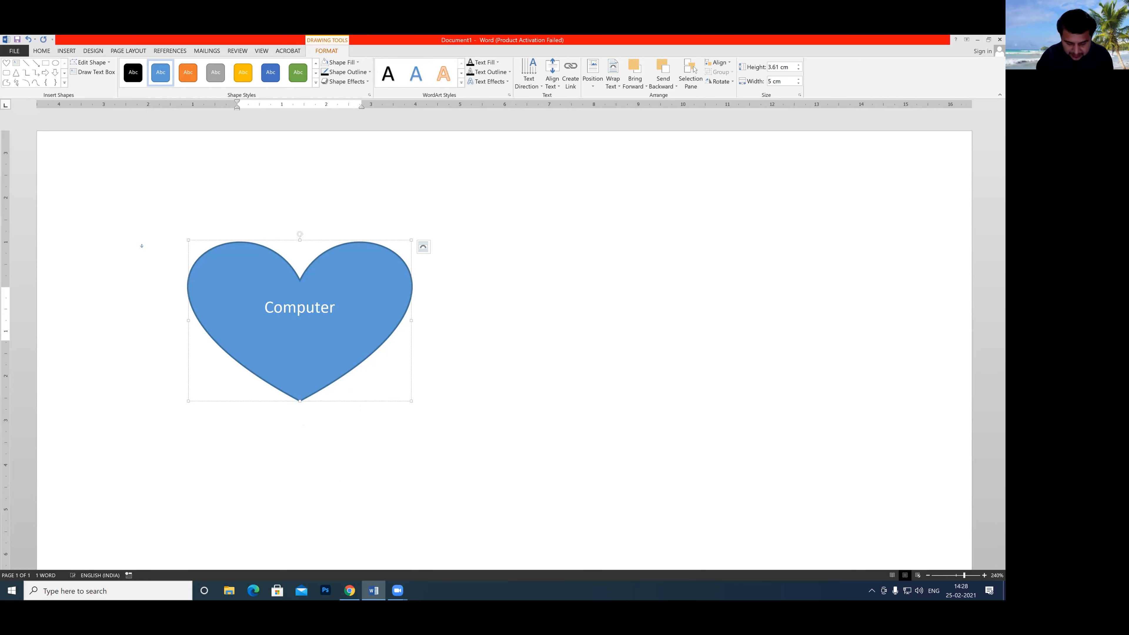
text( lea)
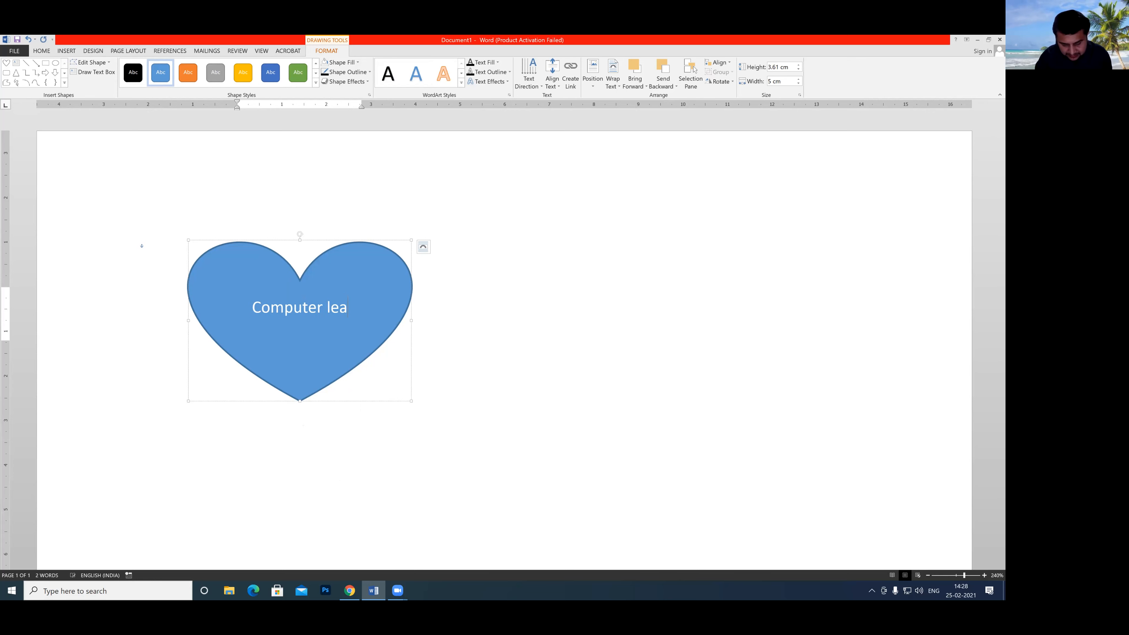
text(rning)
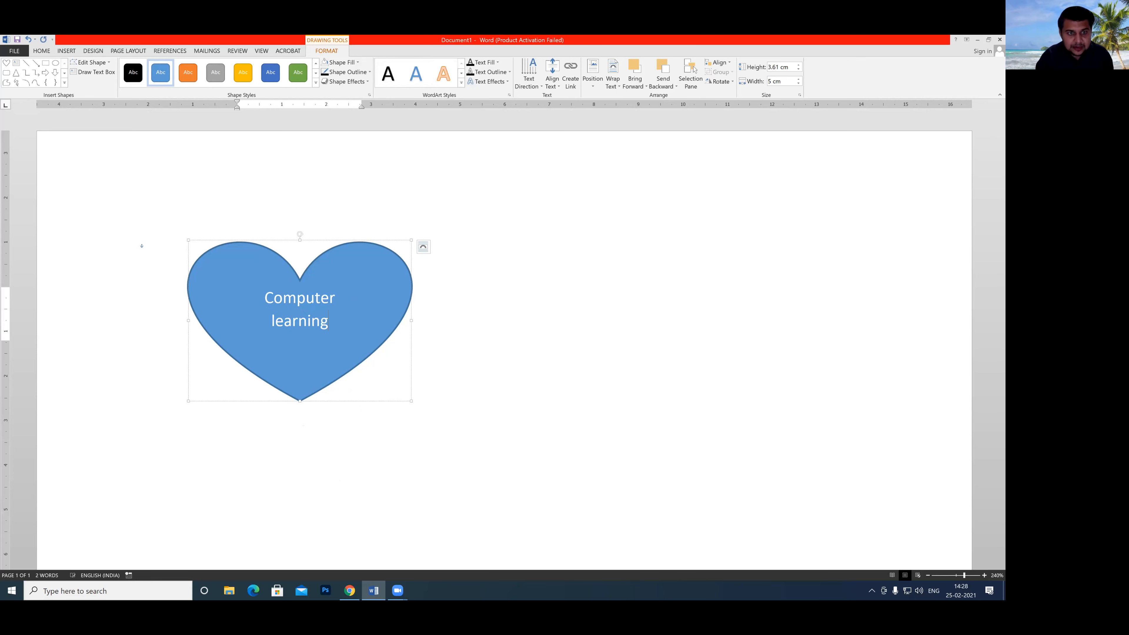
text( wit)
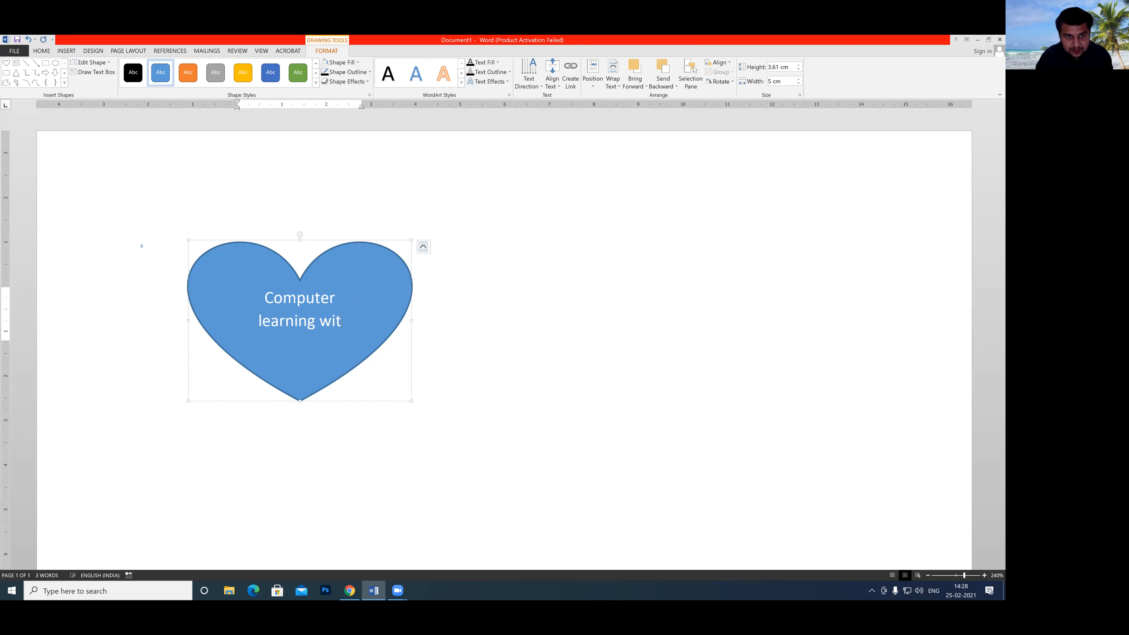
text(h r)
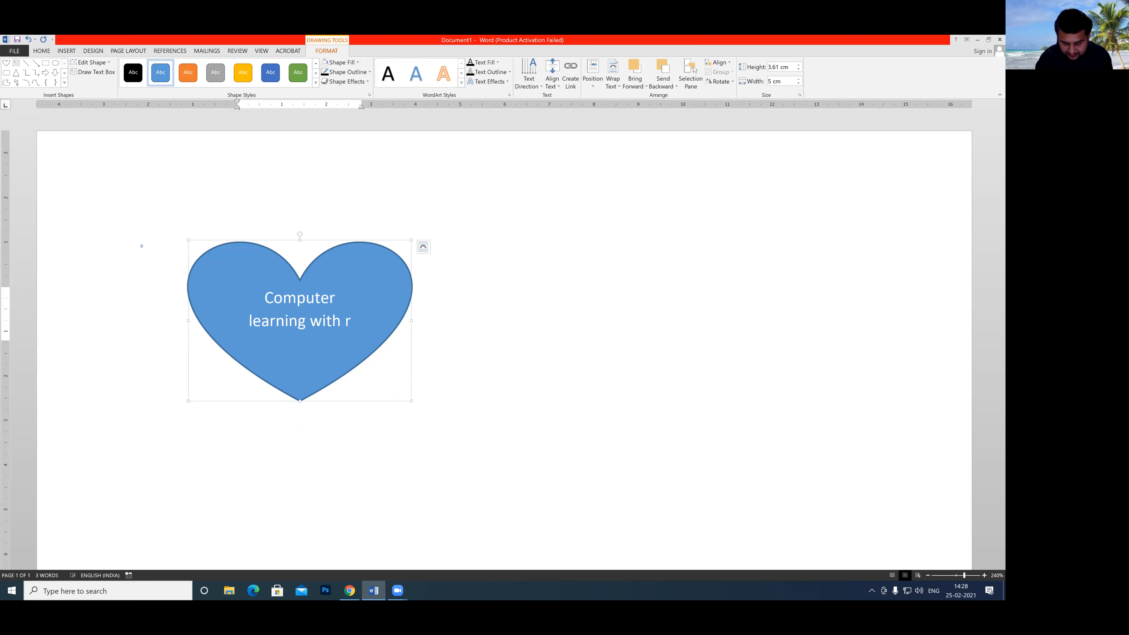
text(kji)
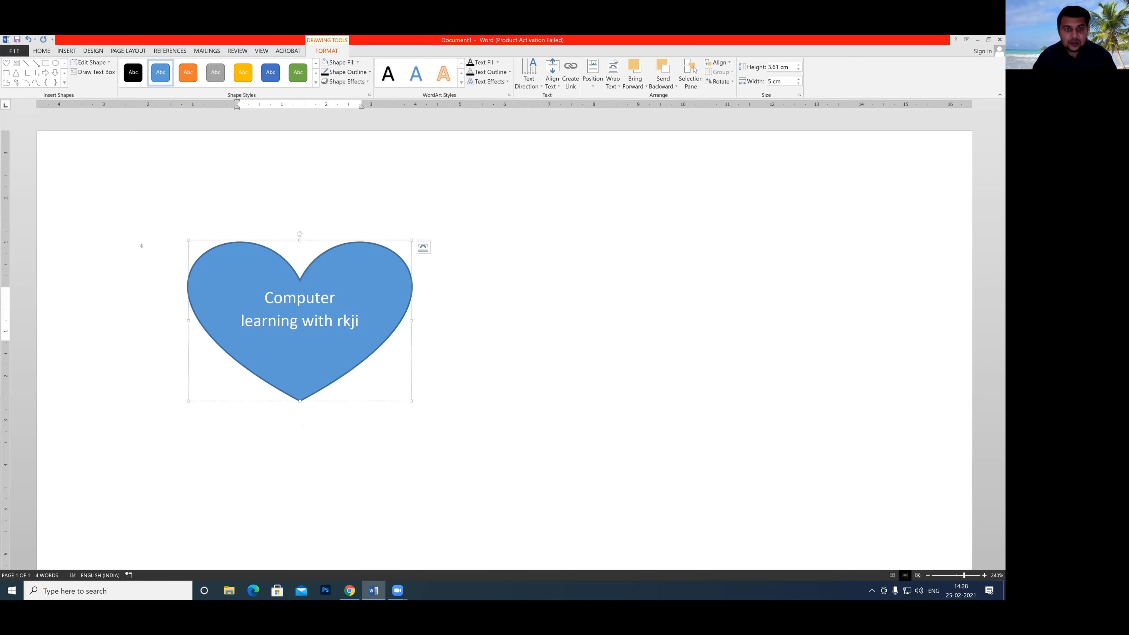
Remove the outline from the blue heart.
click(220, 326)
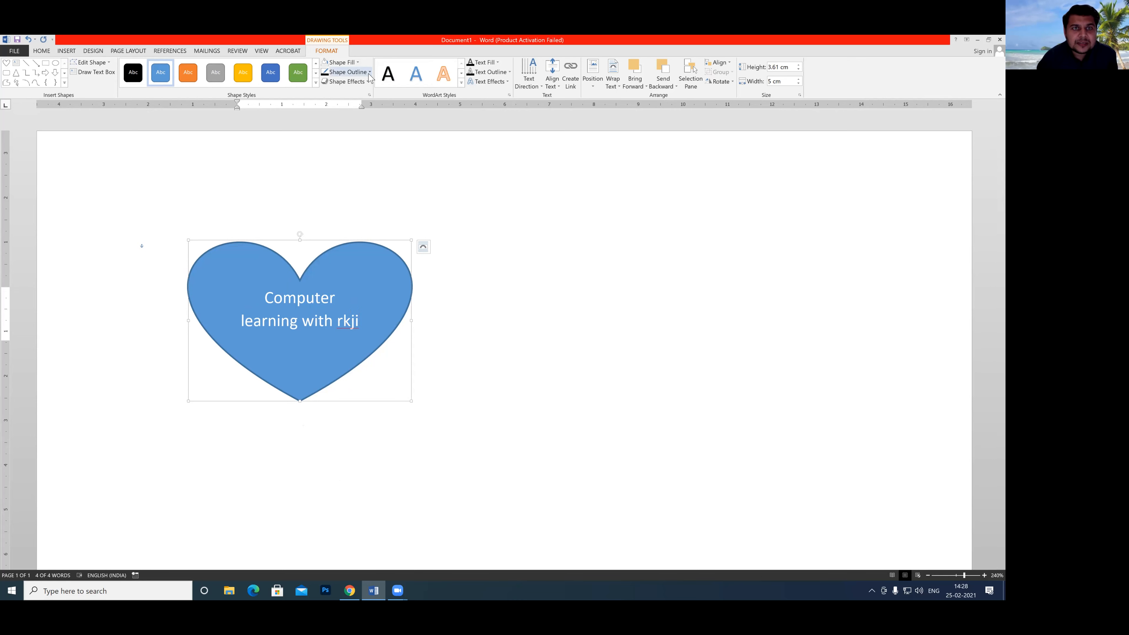
click(347, 72)
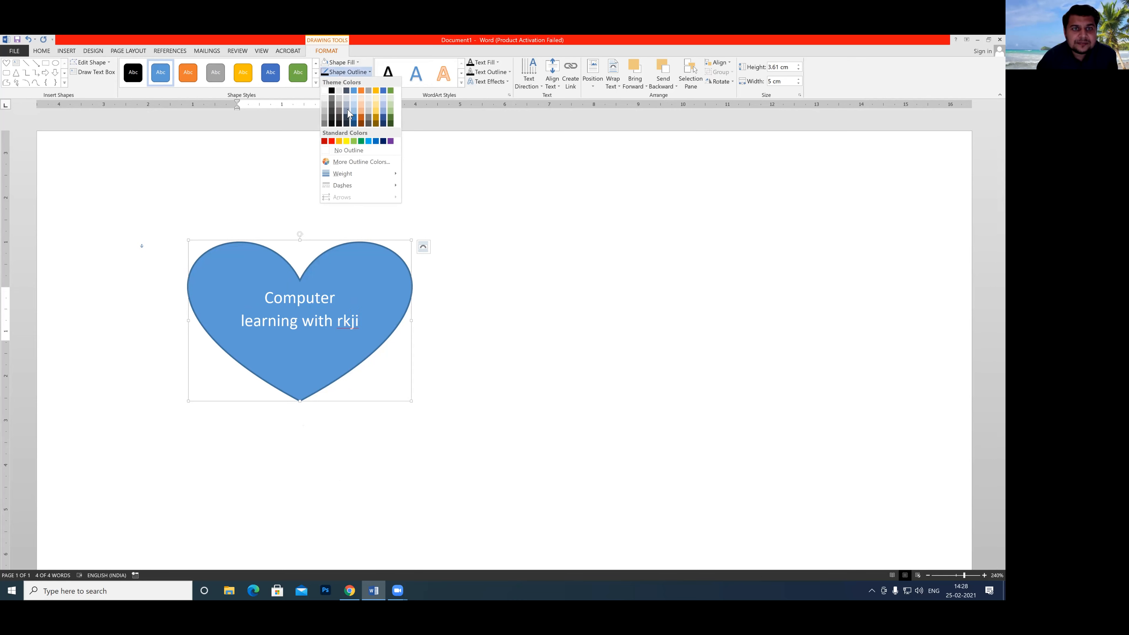
click(339, 153)
click(343, 62)
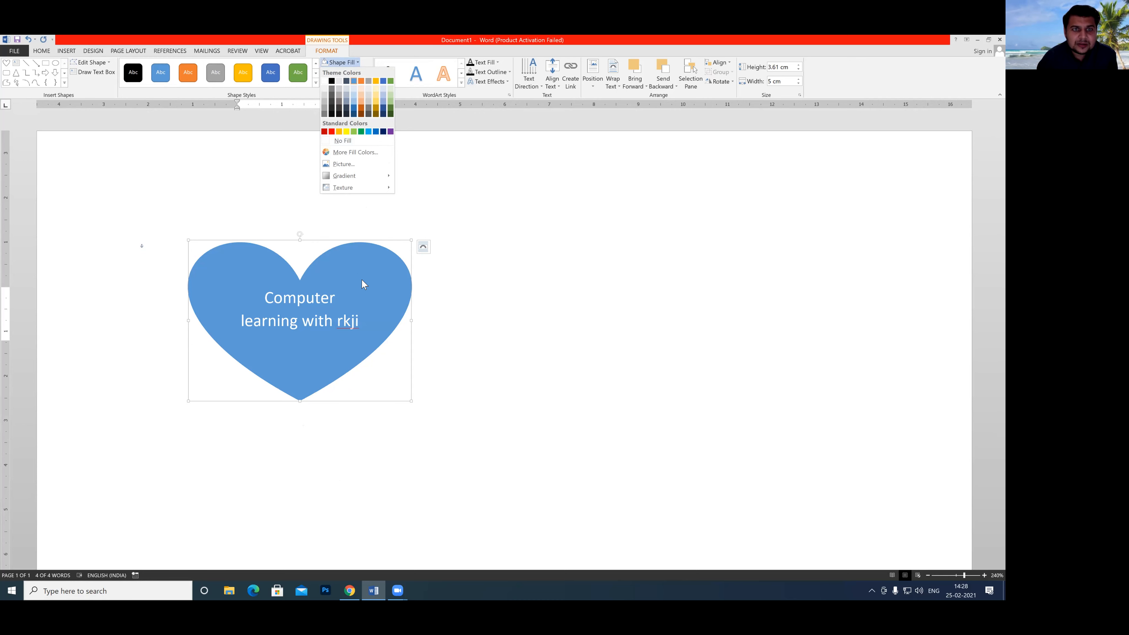
click(357, 275)
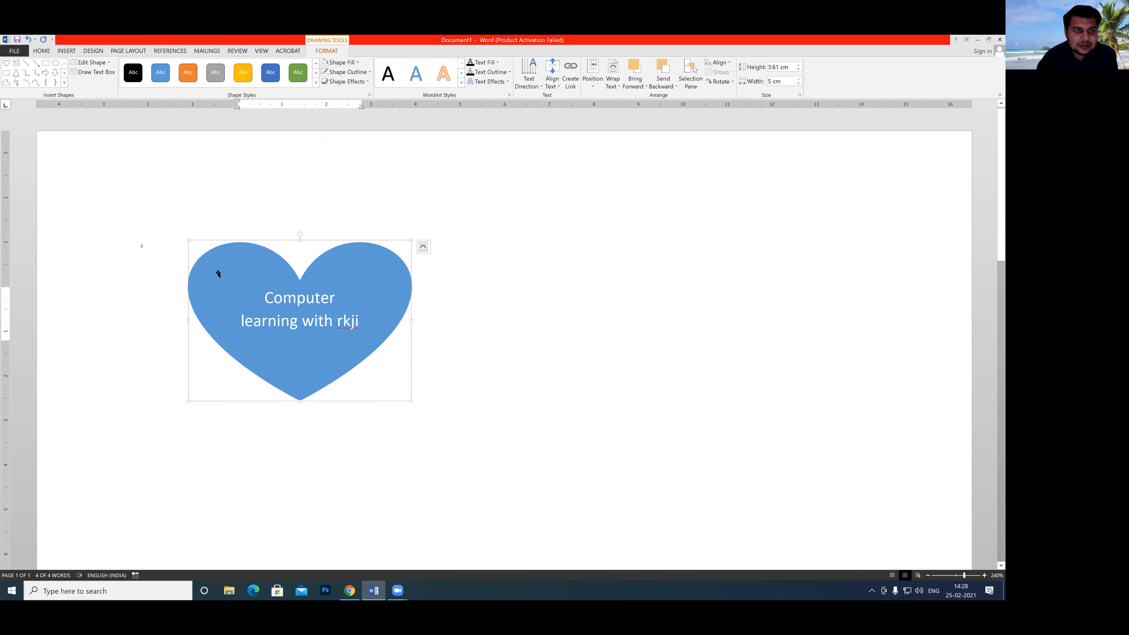
Make all of the text inside the blue heart bold.
drag(365, 327, 241, 299)
click(42, 50)
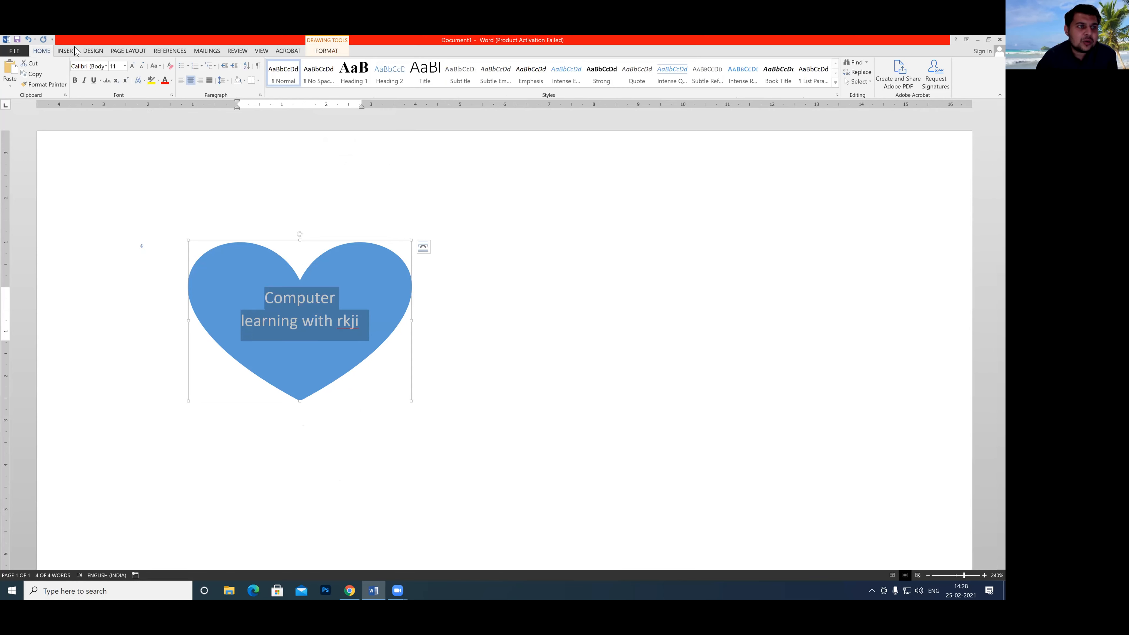
click(75, 81)
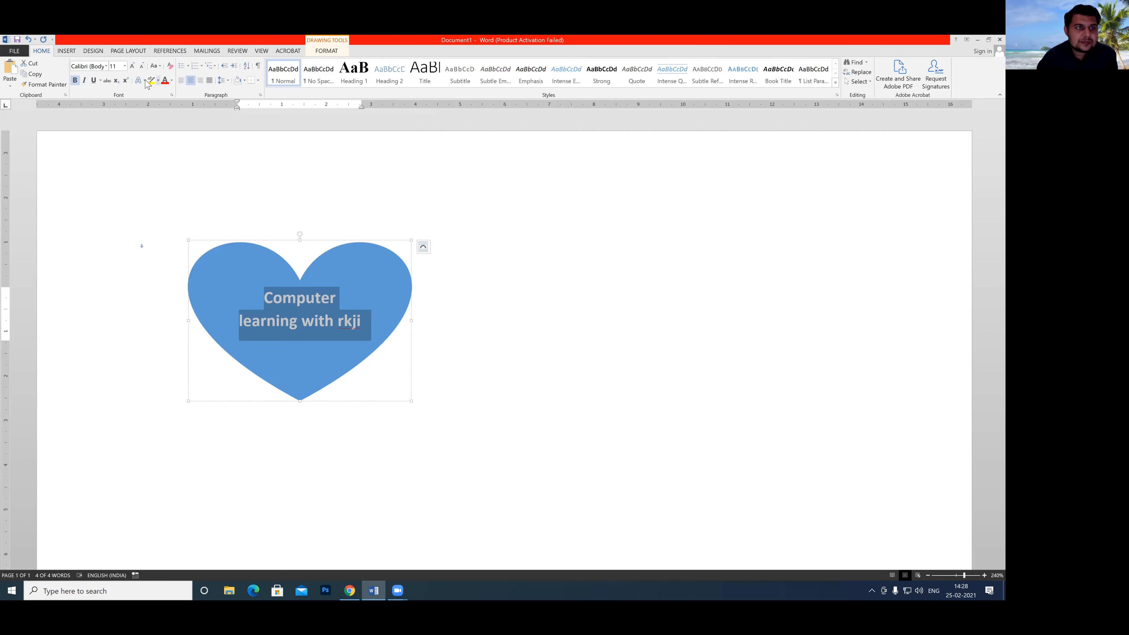
click(174, 166)
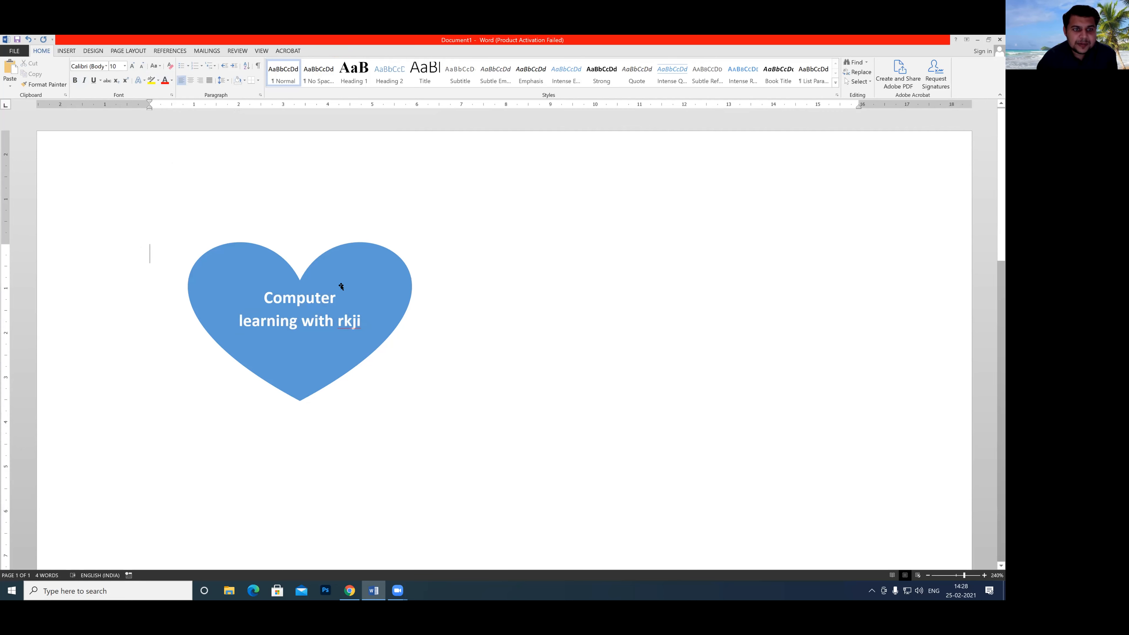
click(247, 294)
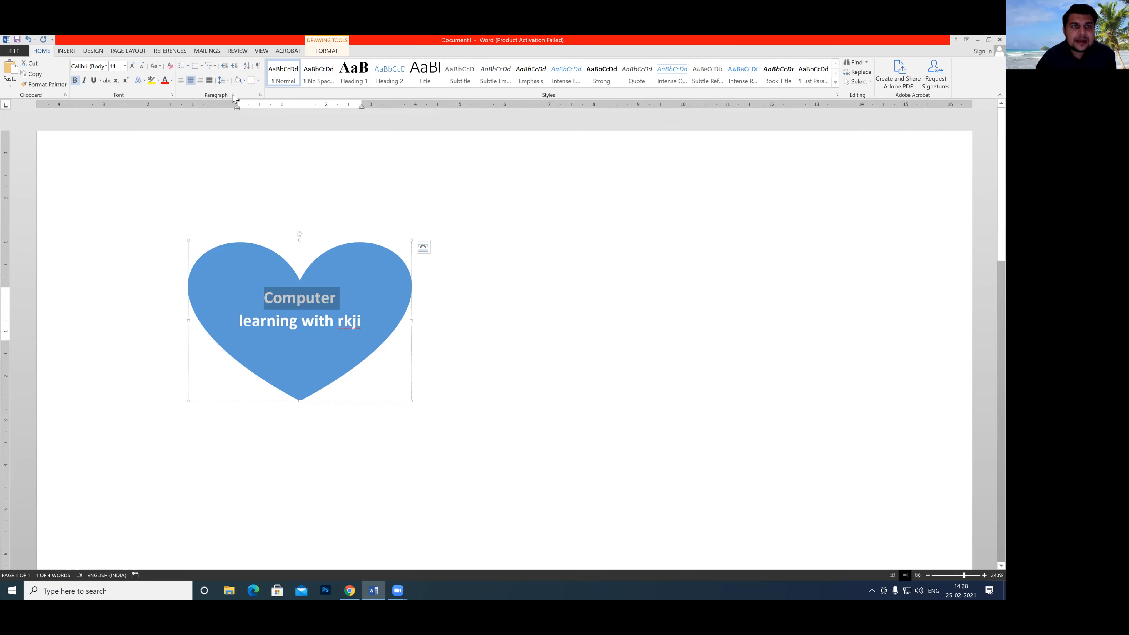
click(67, 51)
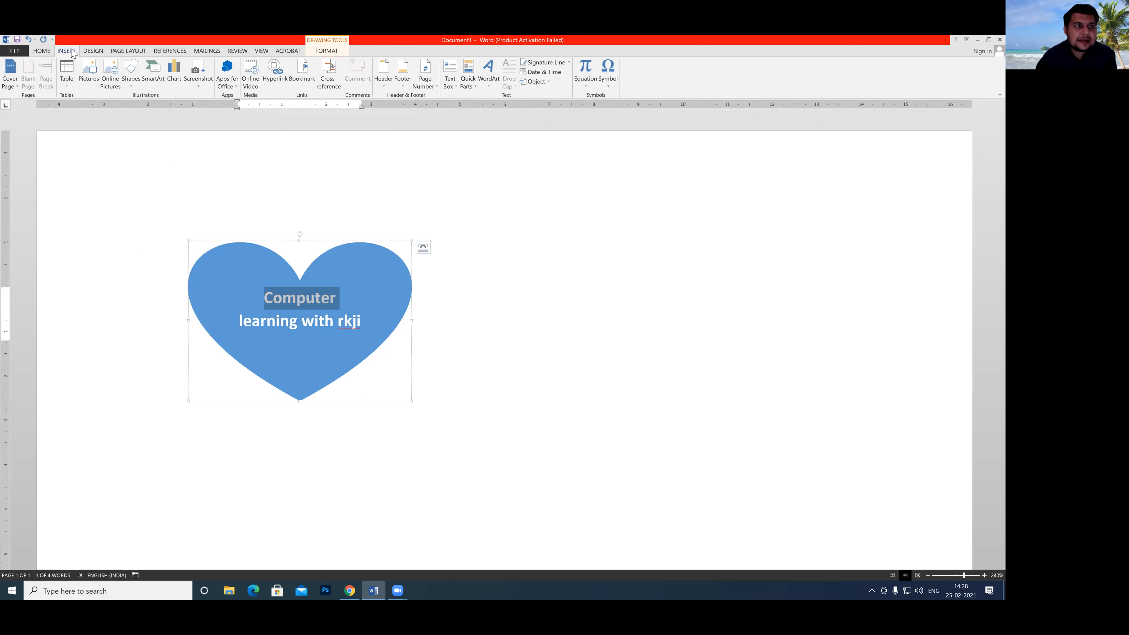
click(476, 86)
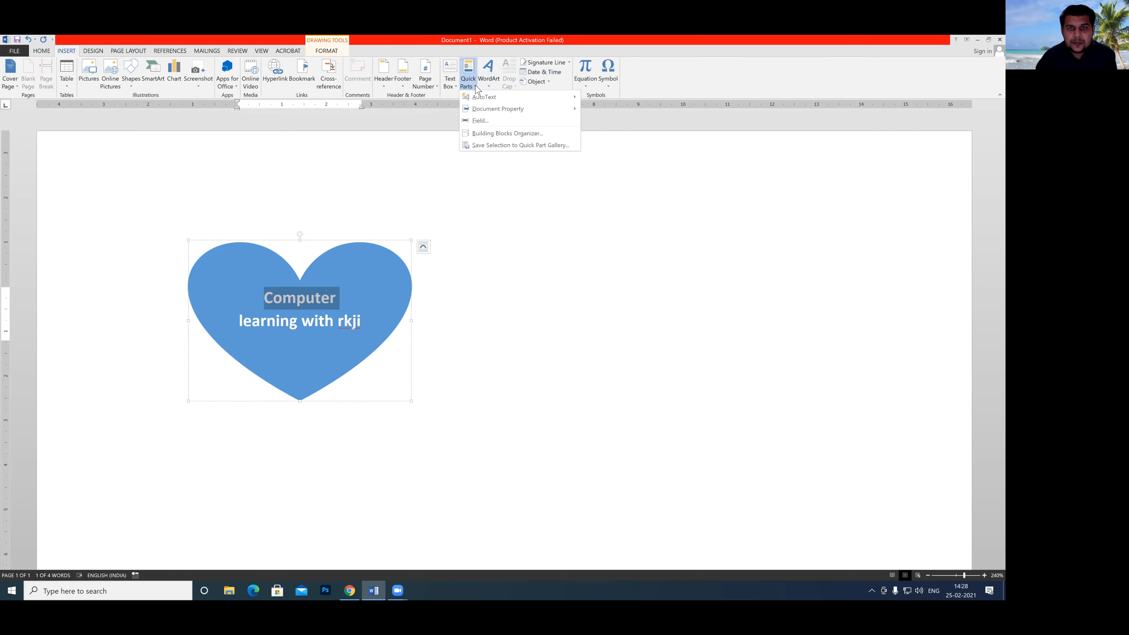
click(492, 146)
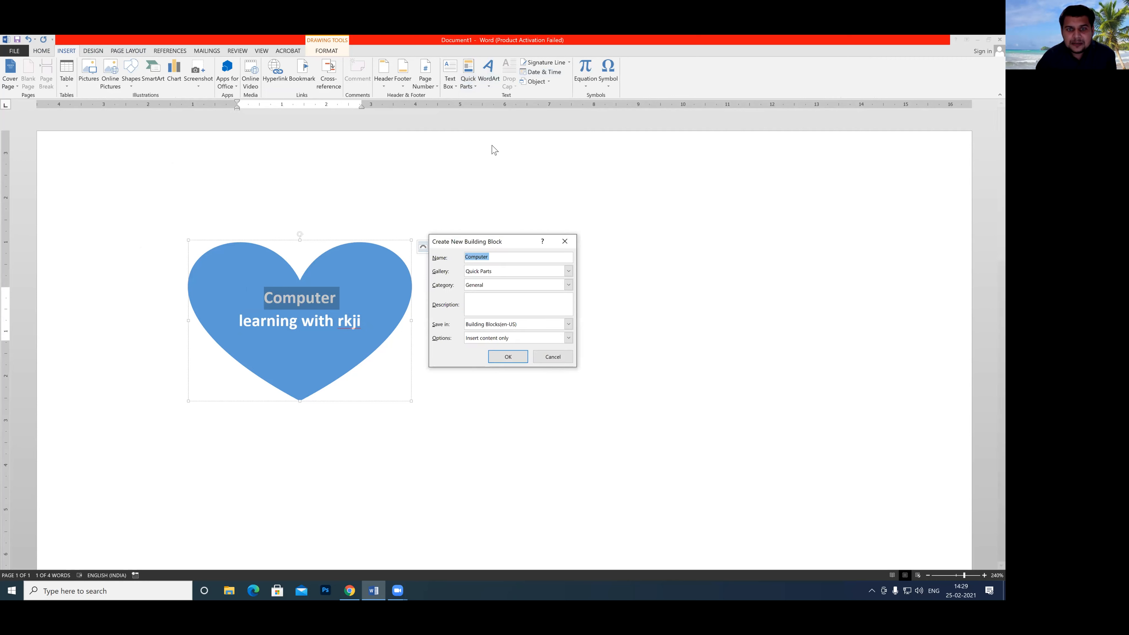
click(568, 271)
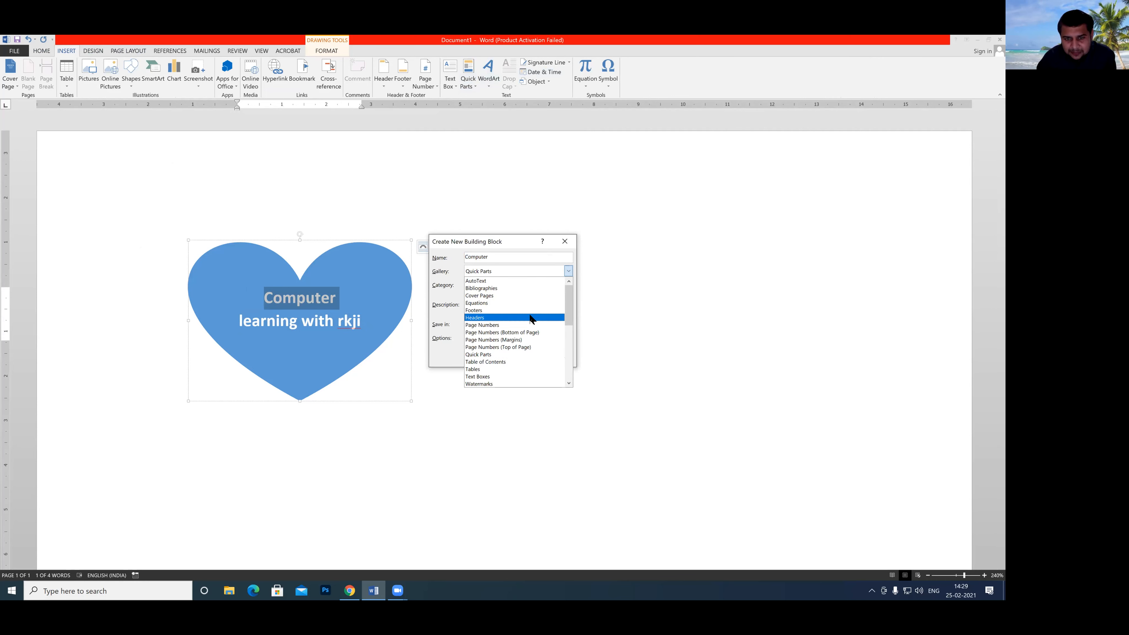
click(477, 384)
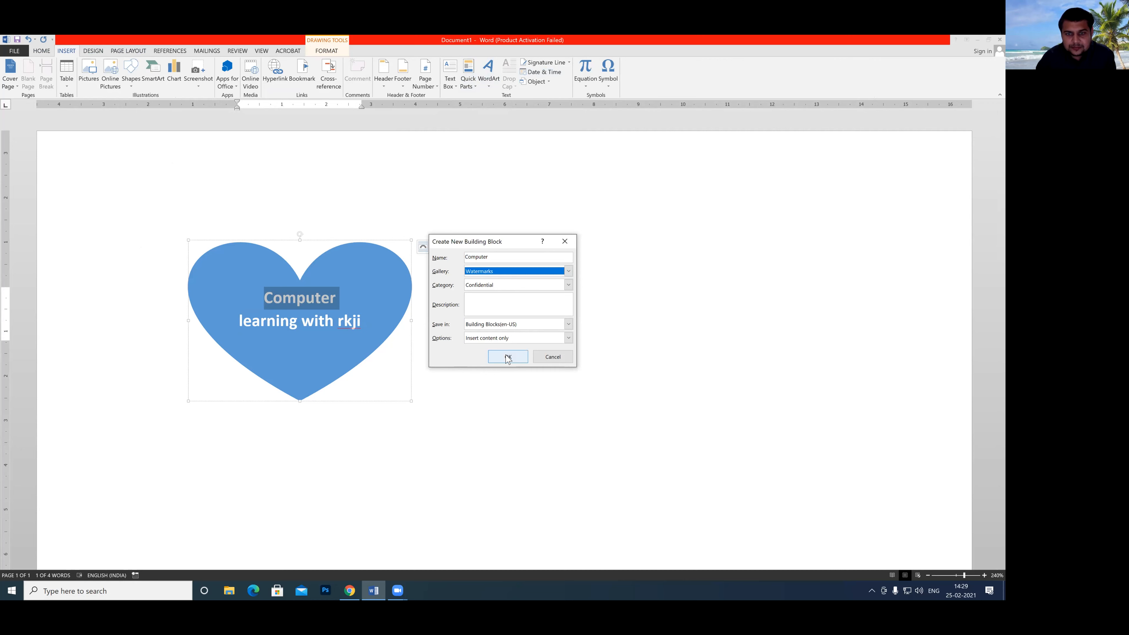
click(541, 358)
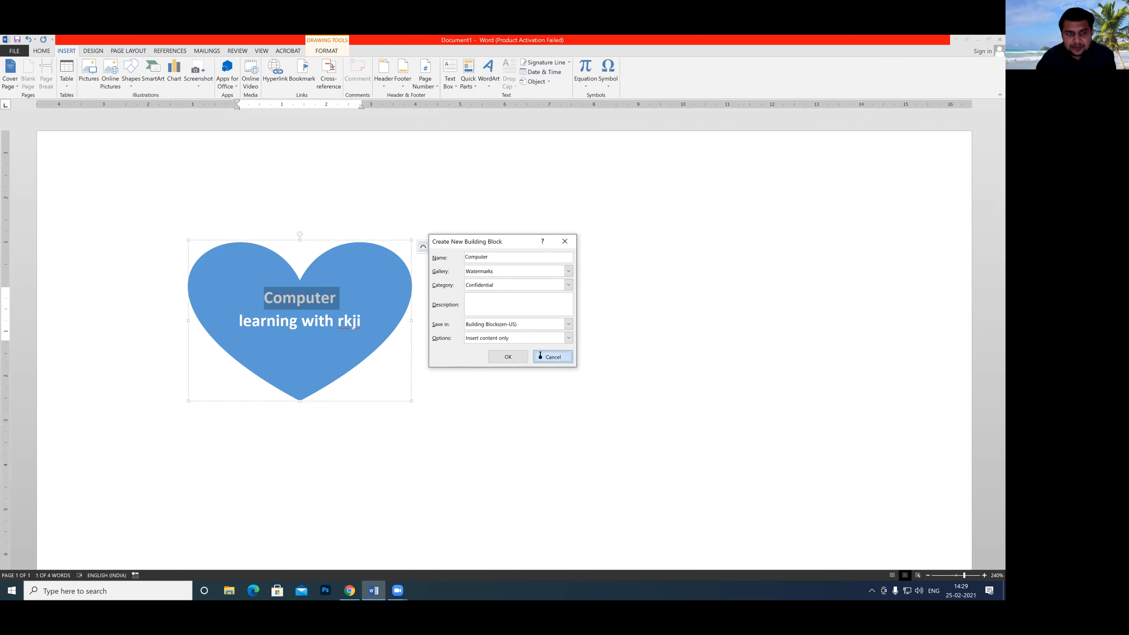
Save the blue heart shape as a building block named "rk" in the Watermarks gallery, using the Confidential category.
click(285, 345)
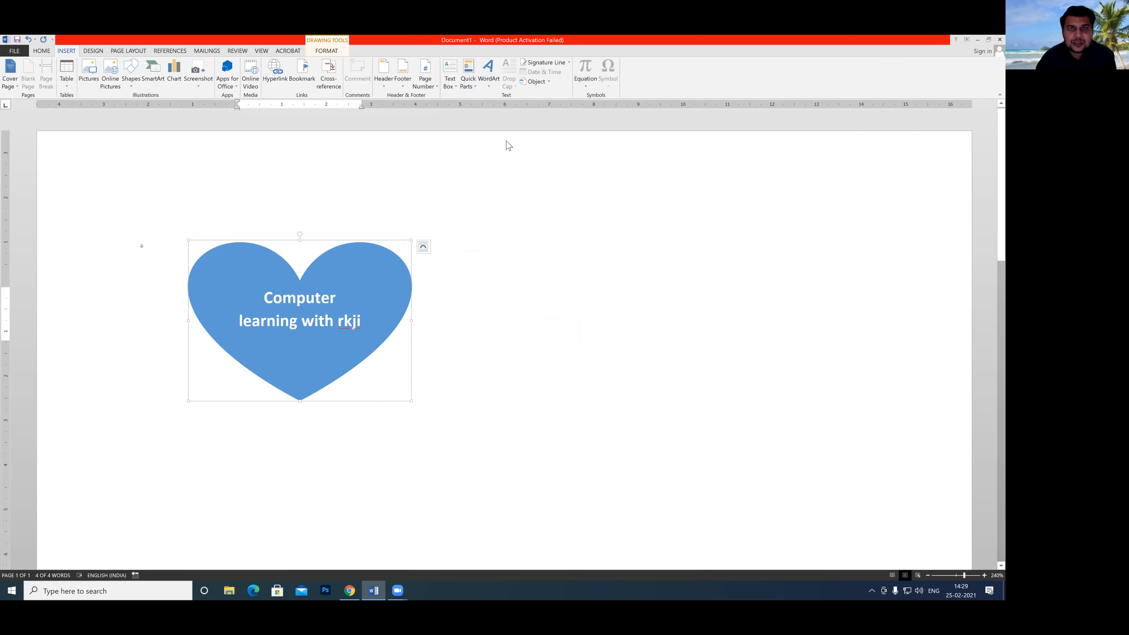
click(474, 86)
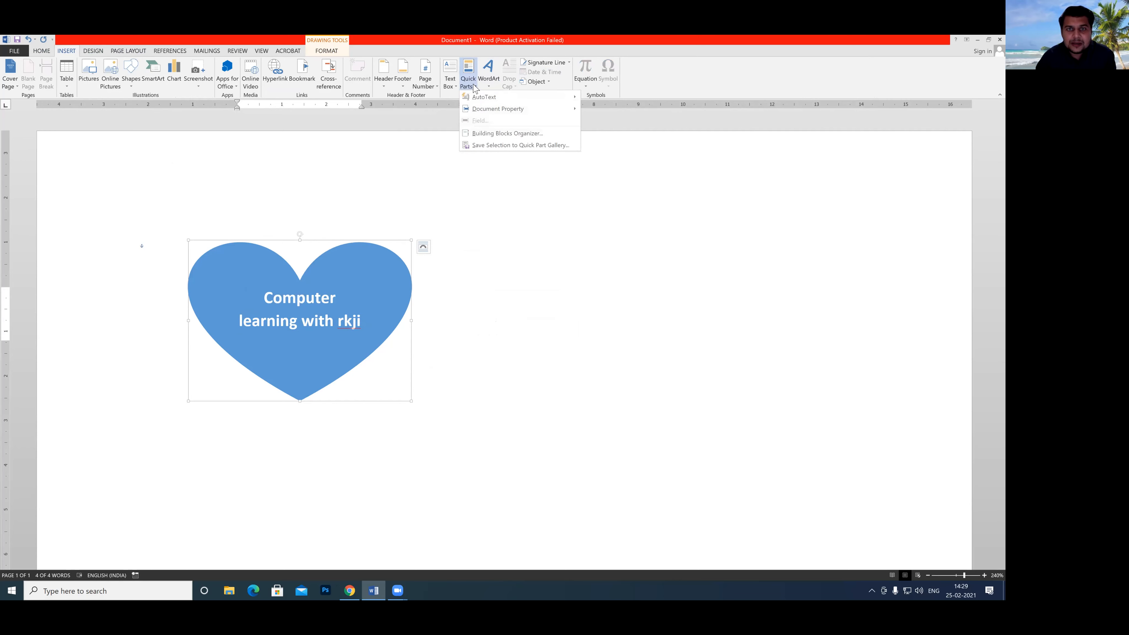
click(485, 146)
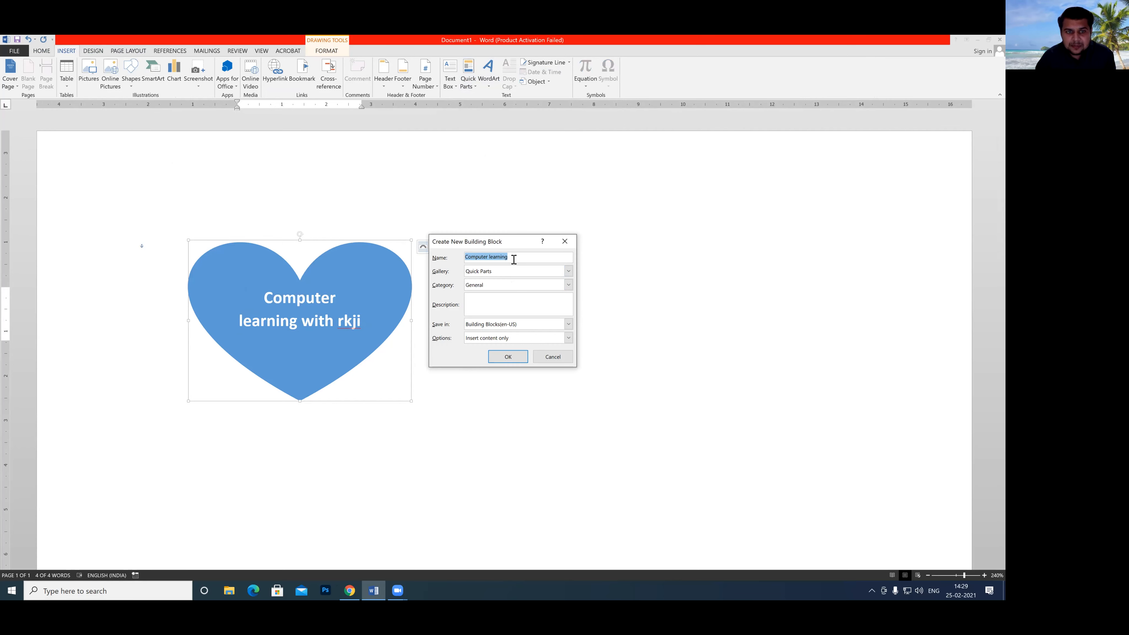
key(BackSpace)
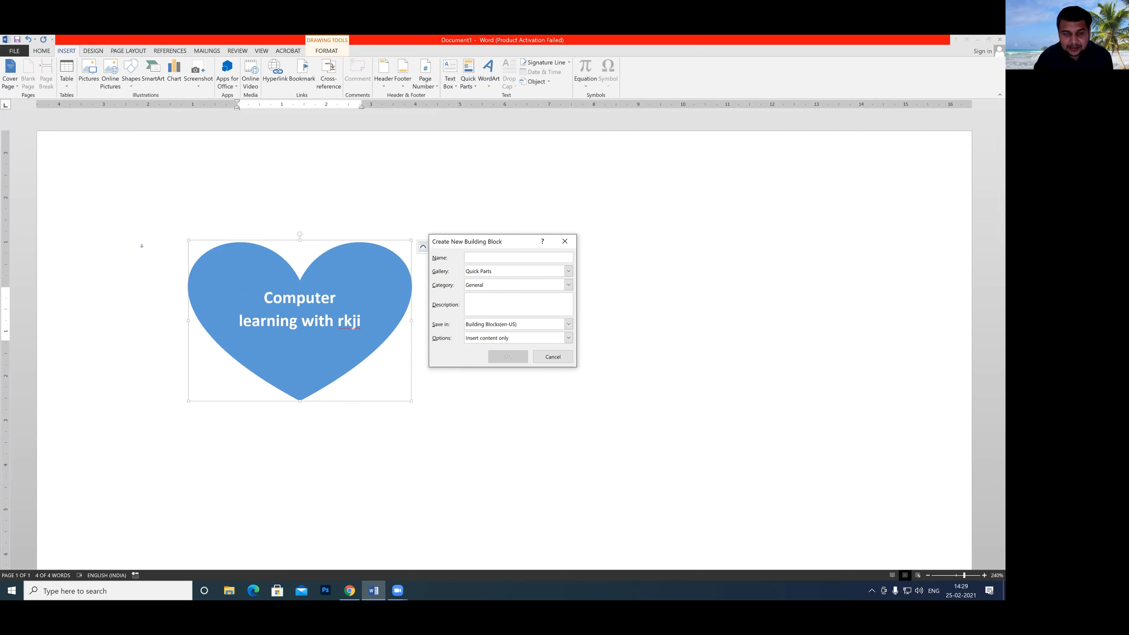
text(rk)
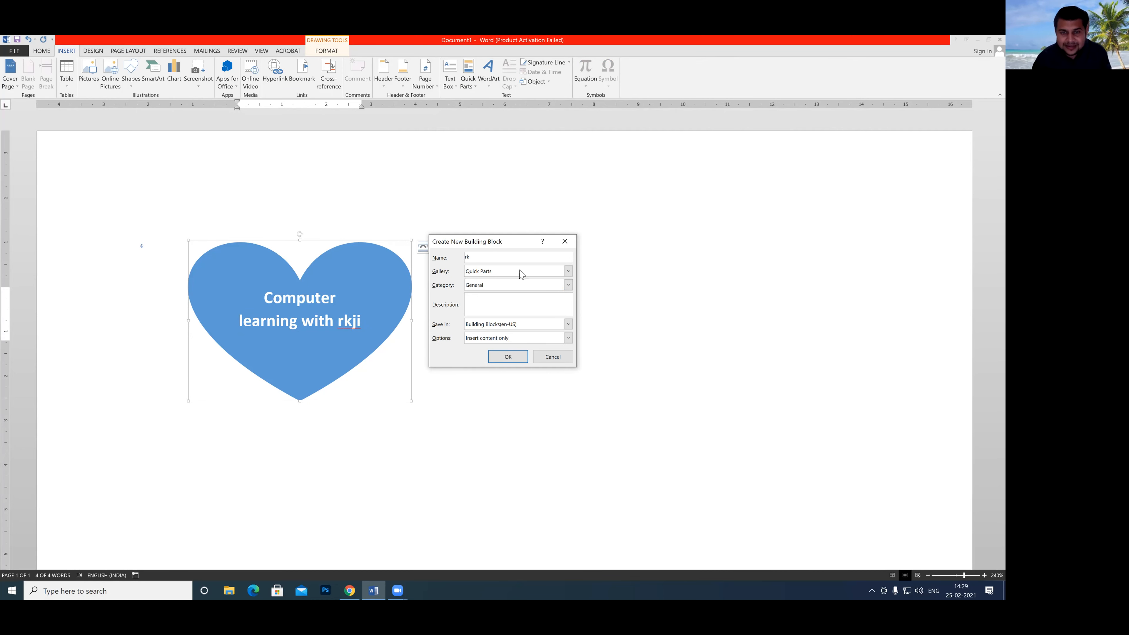
click(569, 271)
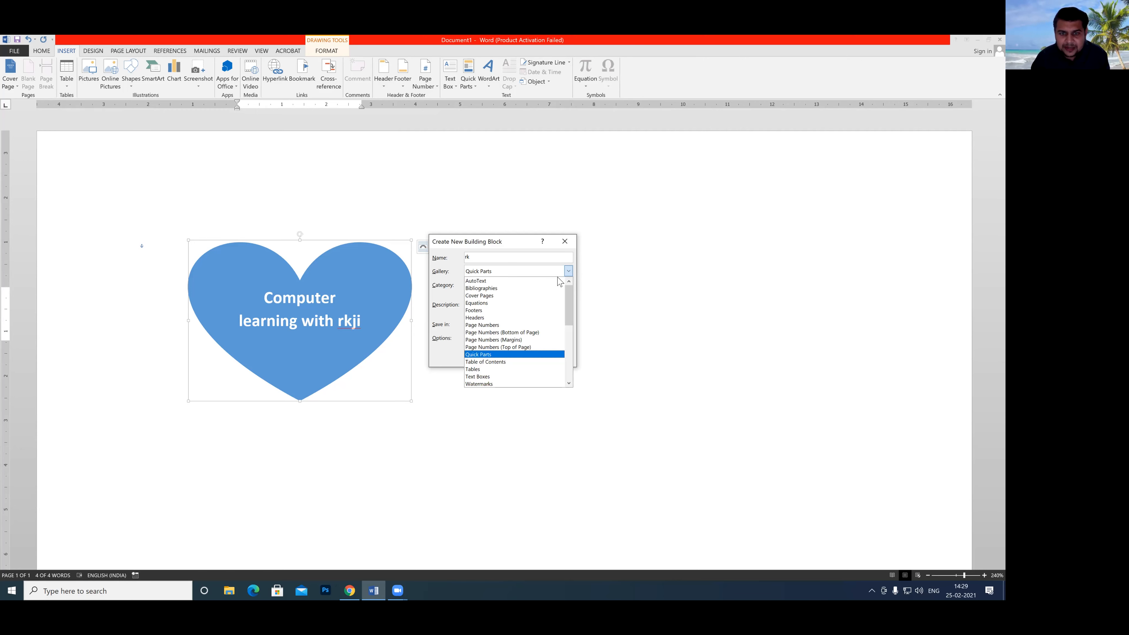
click(492, 384)
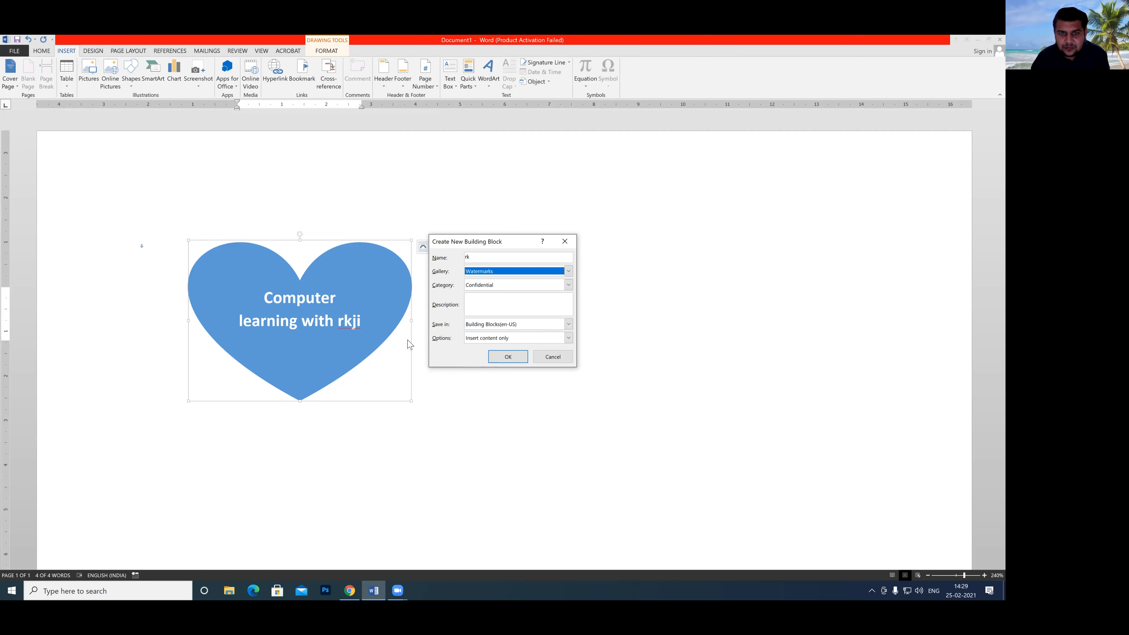
click(507, 358)
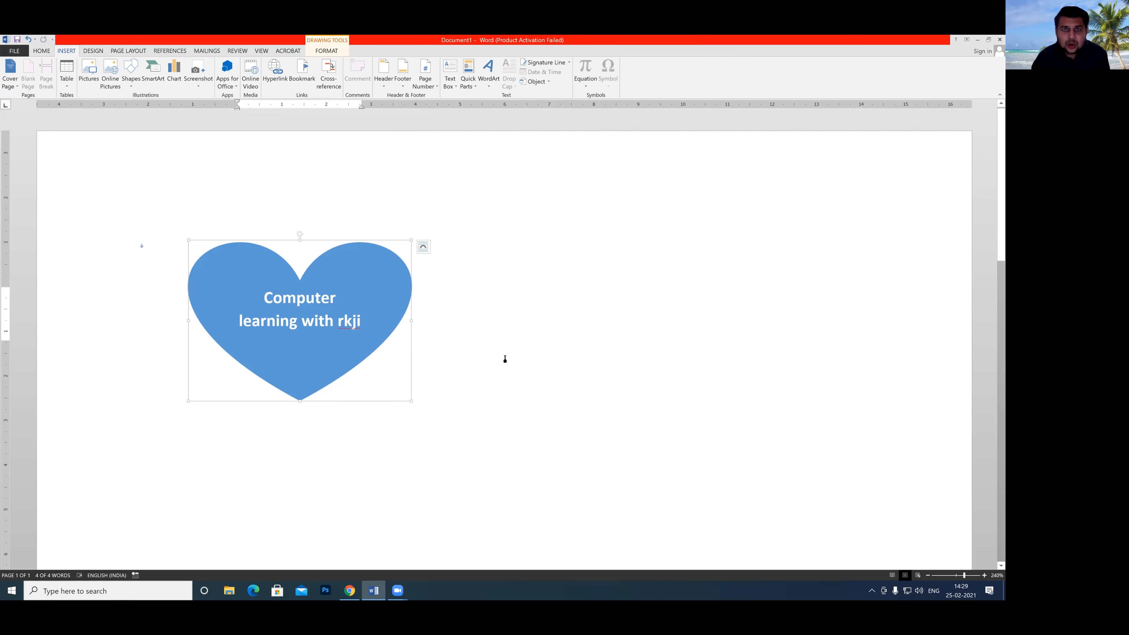
Look through the watermark gallery for the saved "rk" heart in the Confidential category.
click(93, 50)
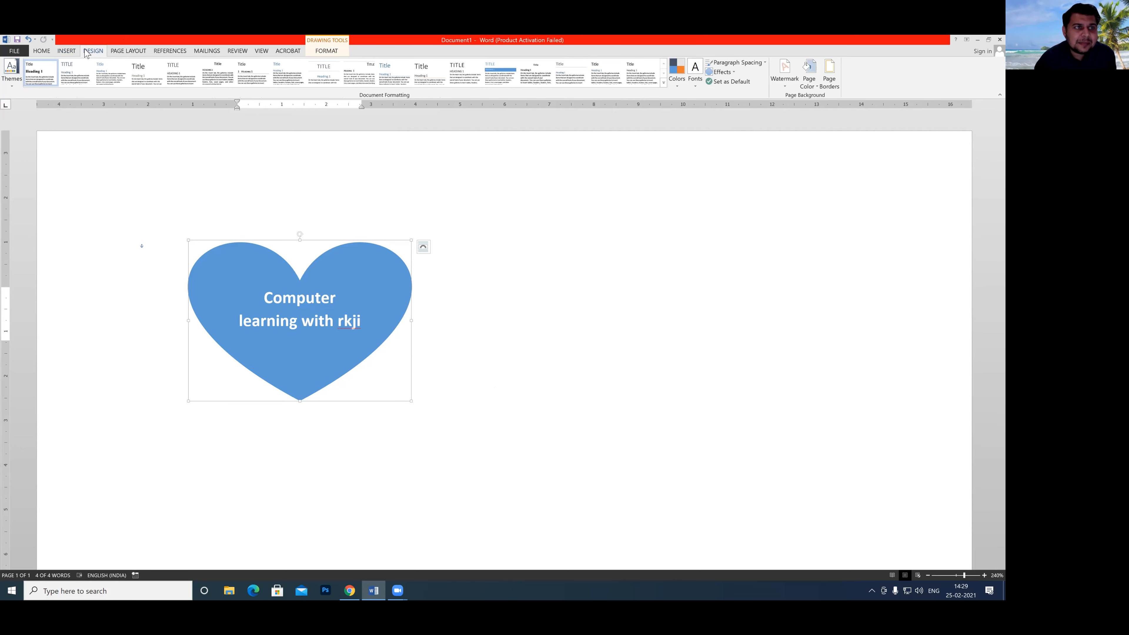
click(491, 262)
click(785, 89)
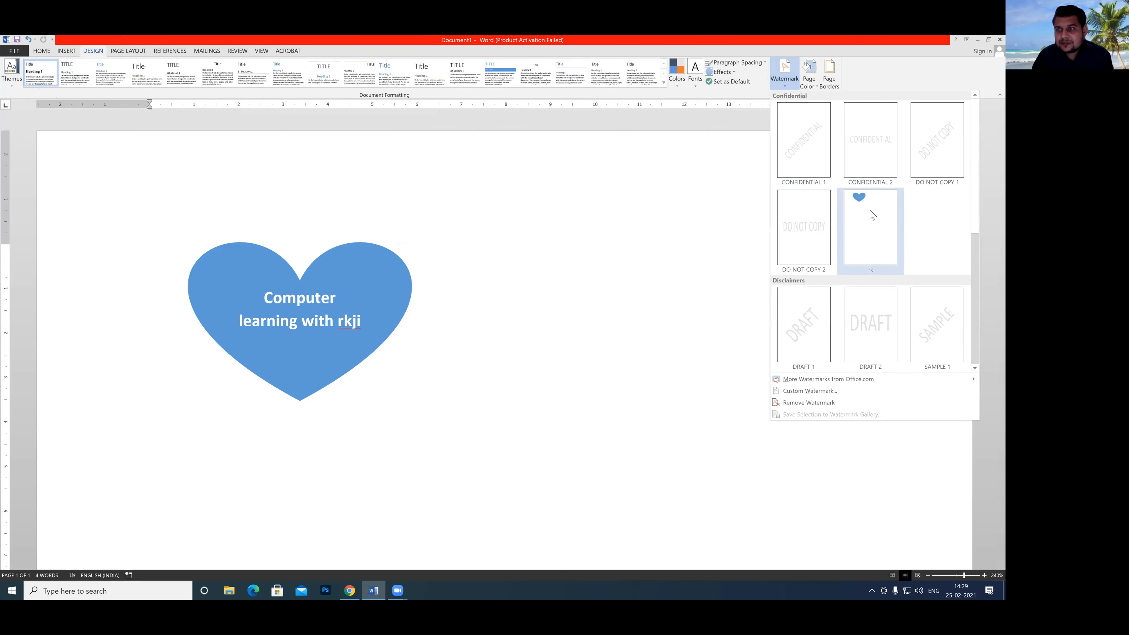
scroll(873, 215, down, 2)
scroll(873, 215, up, 2)
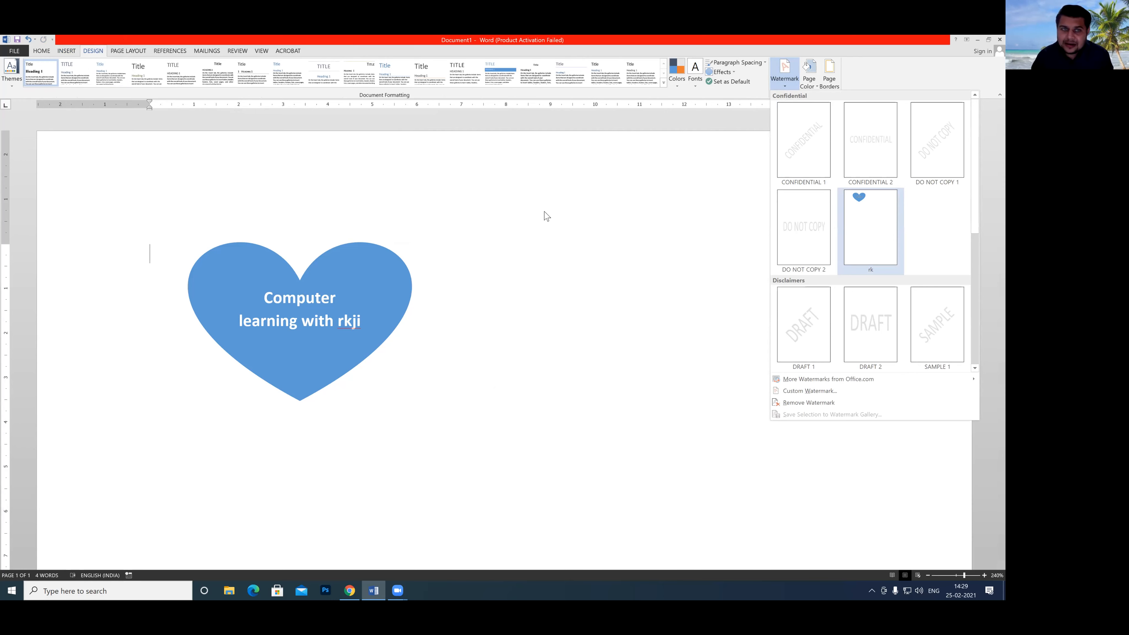
Delete the "rk" watermark entry from the Building Blocks Organizer and close the organizer.
click(65, 51)
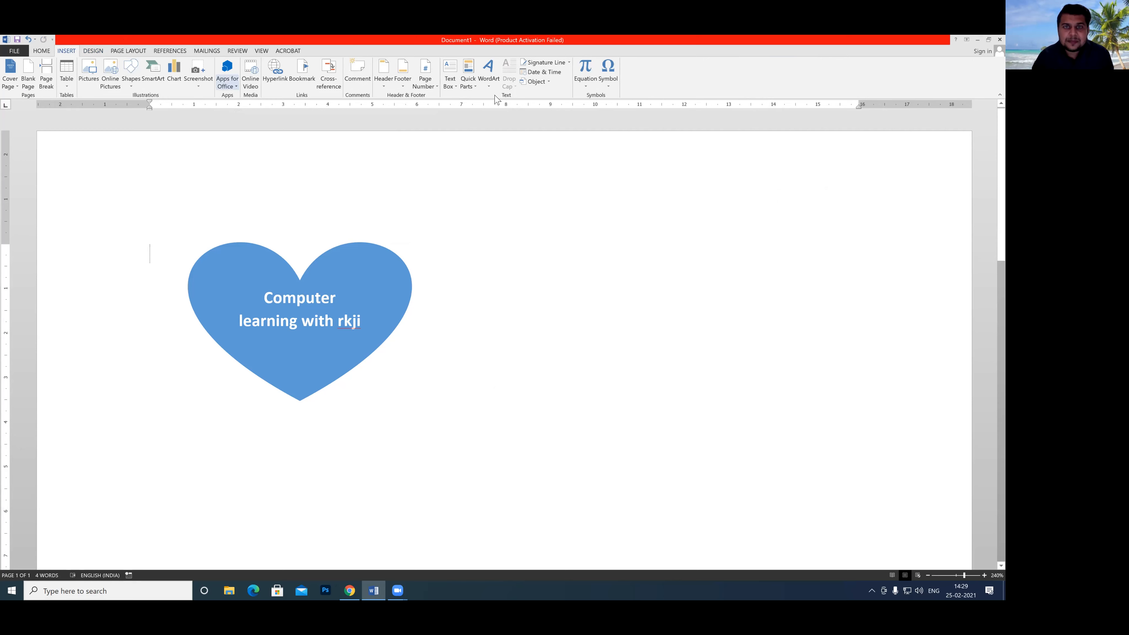
click(469, 82)
click(486, 134)
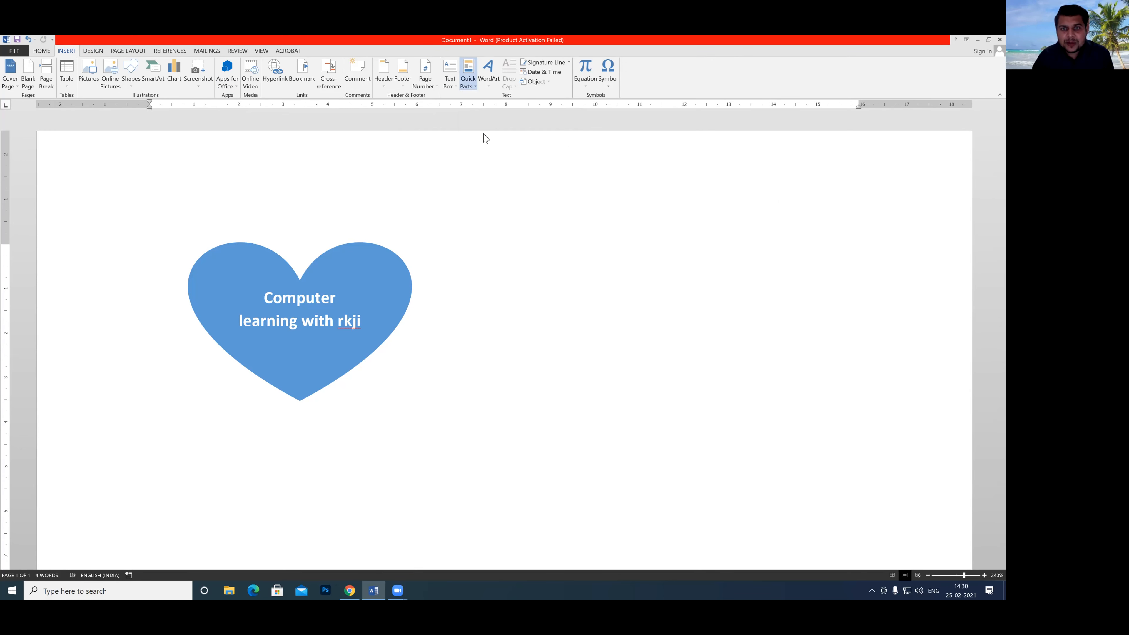
scroll(444, 281, right, 1)
click(392, 346)
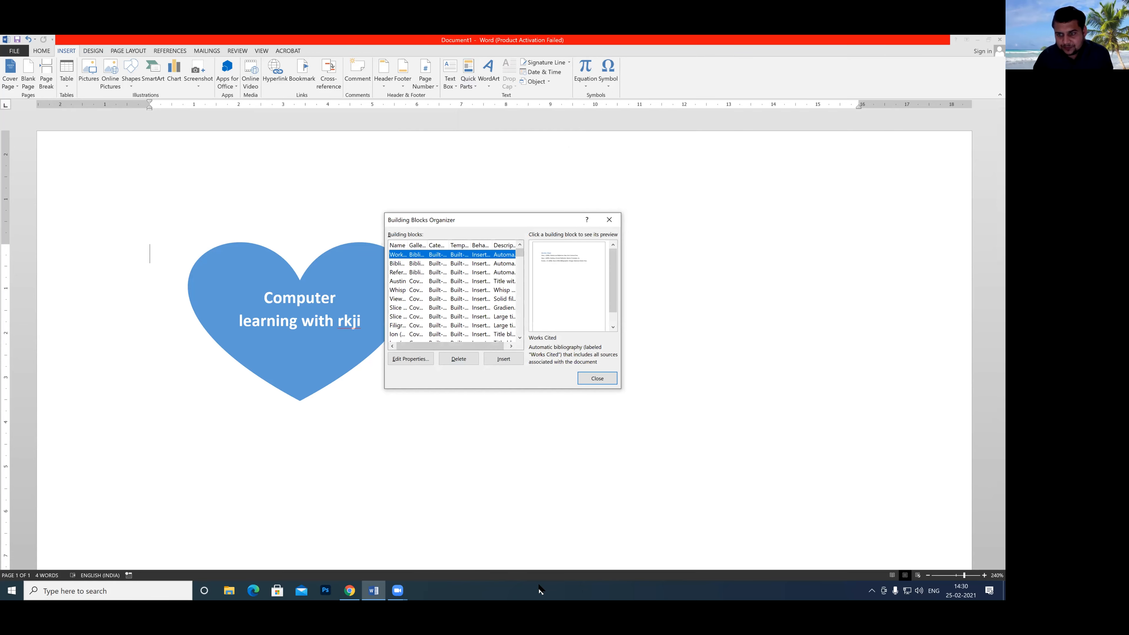
key(End)
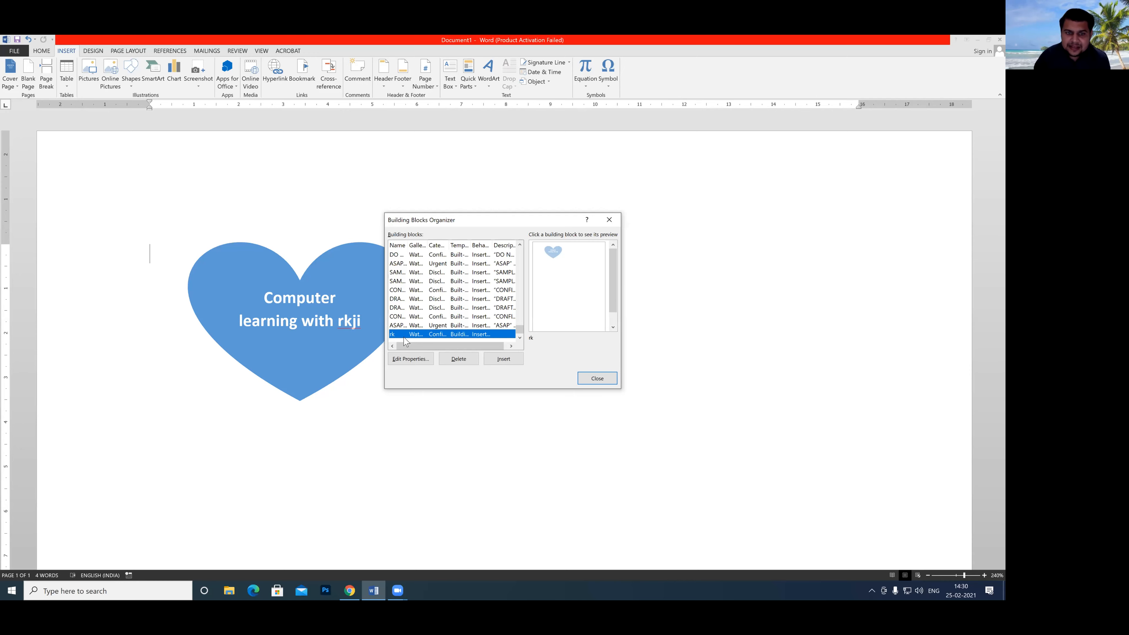
click(460, 361)
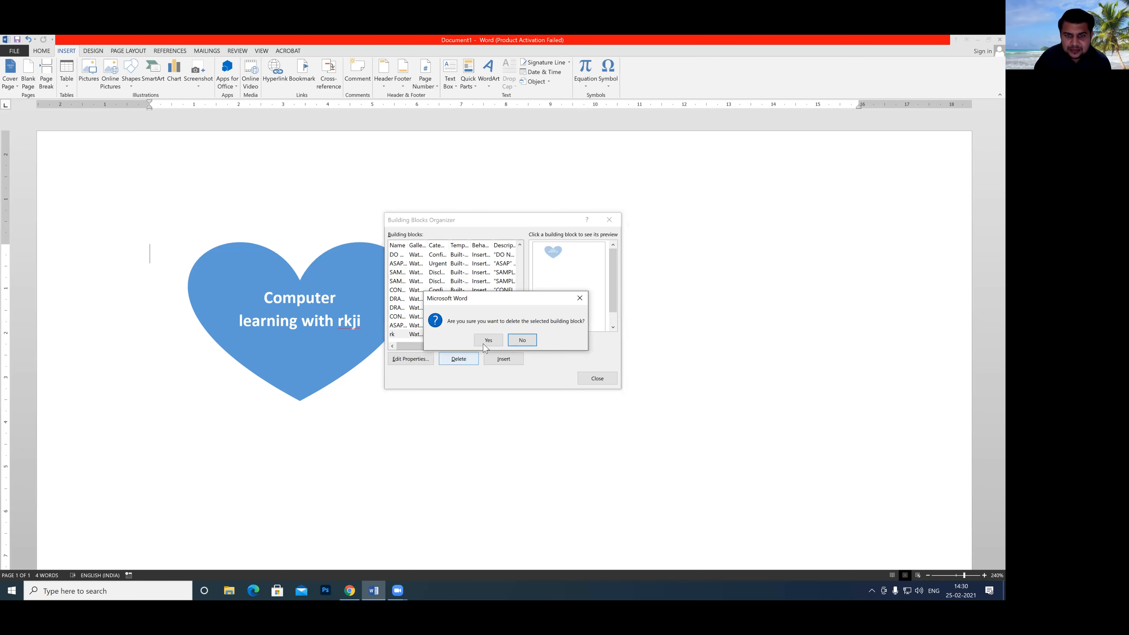
click(490, 337)
click(595, 378)
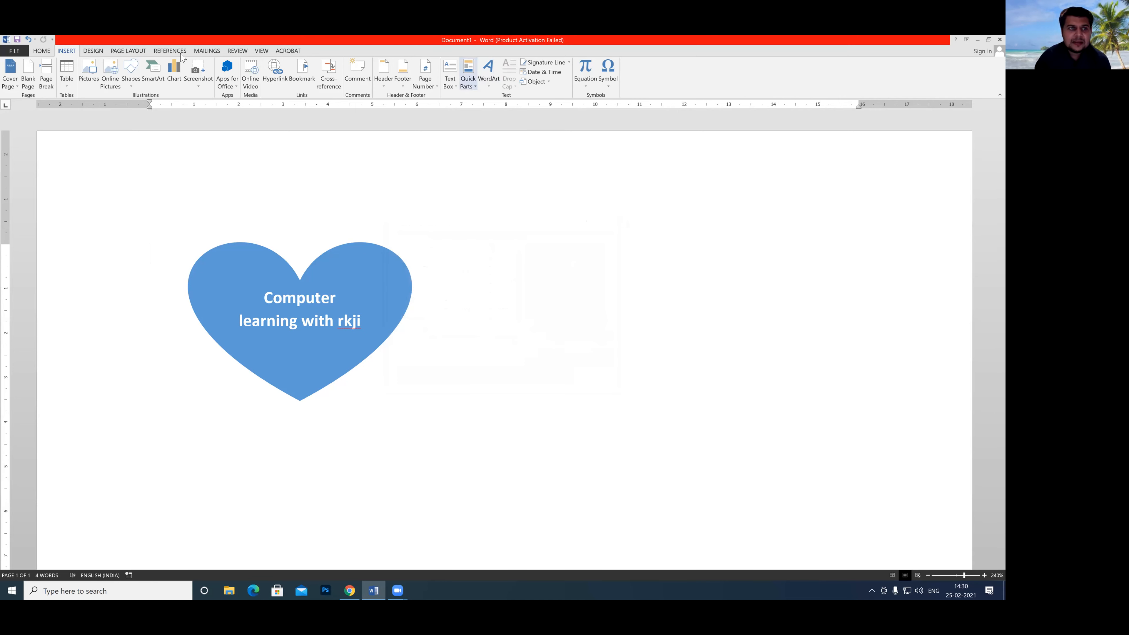
Check the Confidential, Disclaimers and Urgent categories of the watermark gallery for the "rk" entry.
click(92, 52)
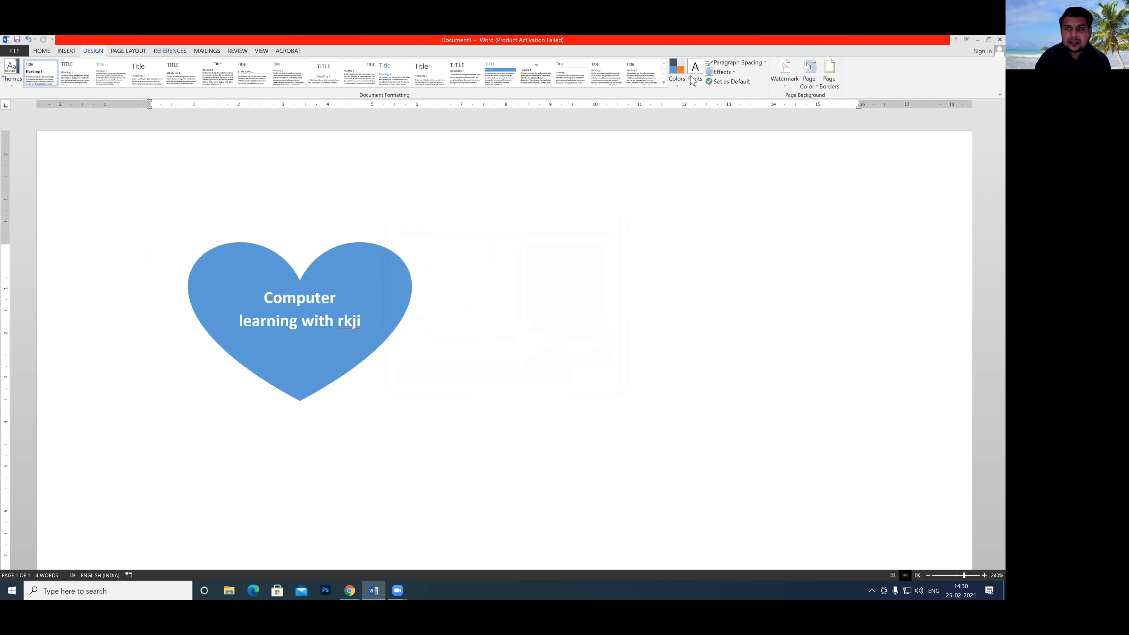
click(786, 88)
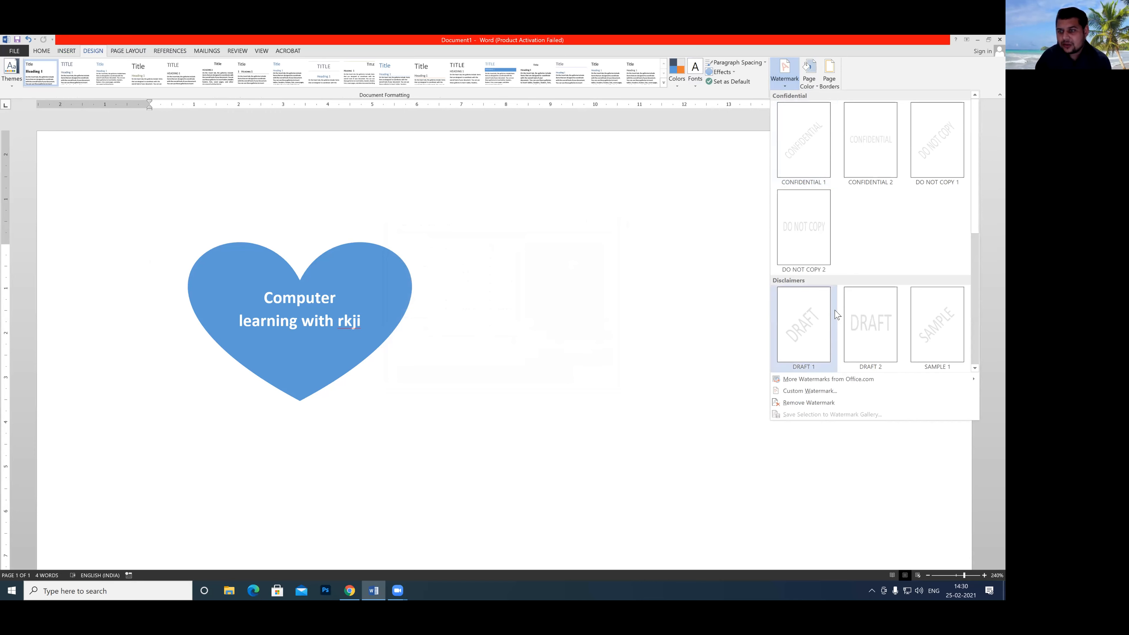
scroll(859, 301, down, 3)
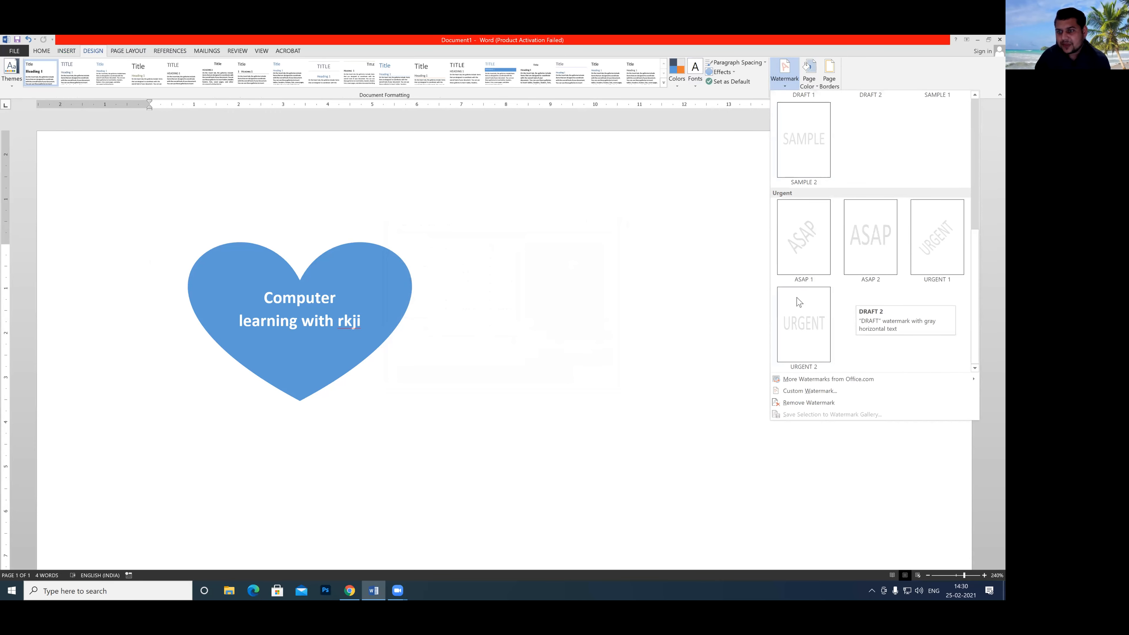
Delete the blue heart shape from the page.
click(398, 298)
click(398, 298)
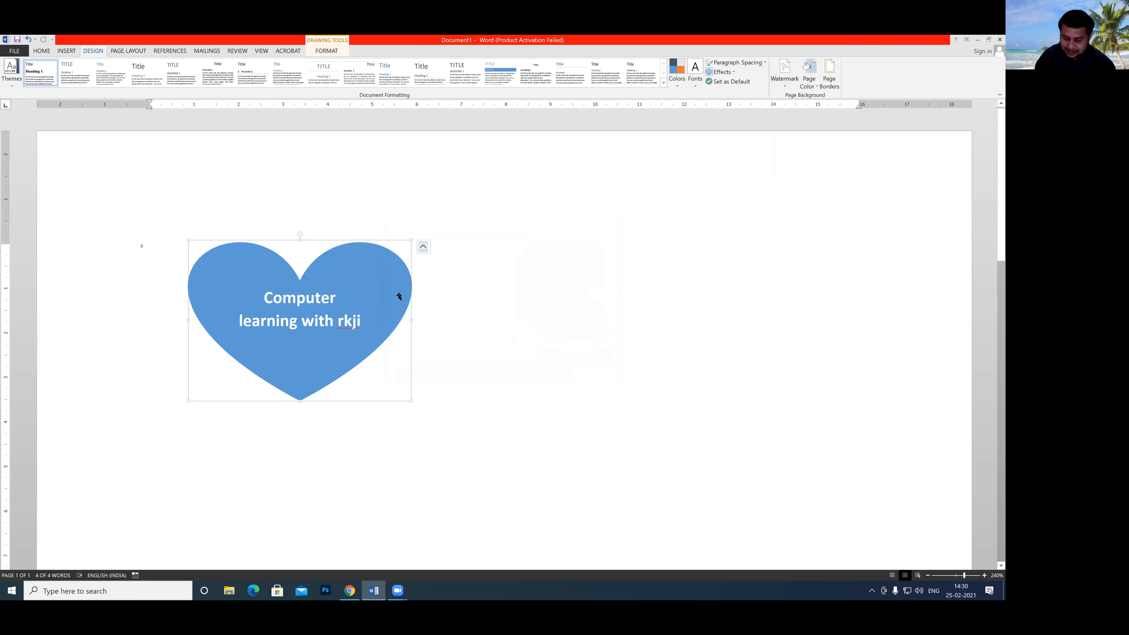
key(Delete)
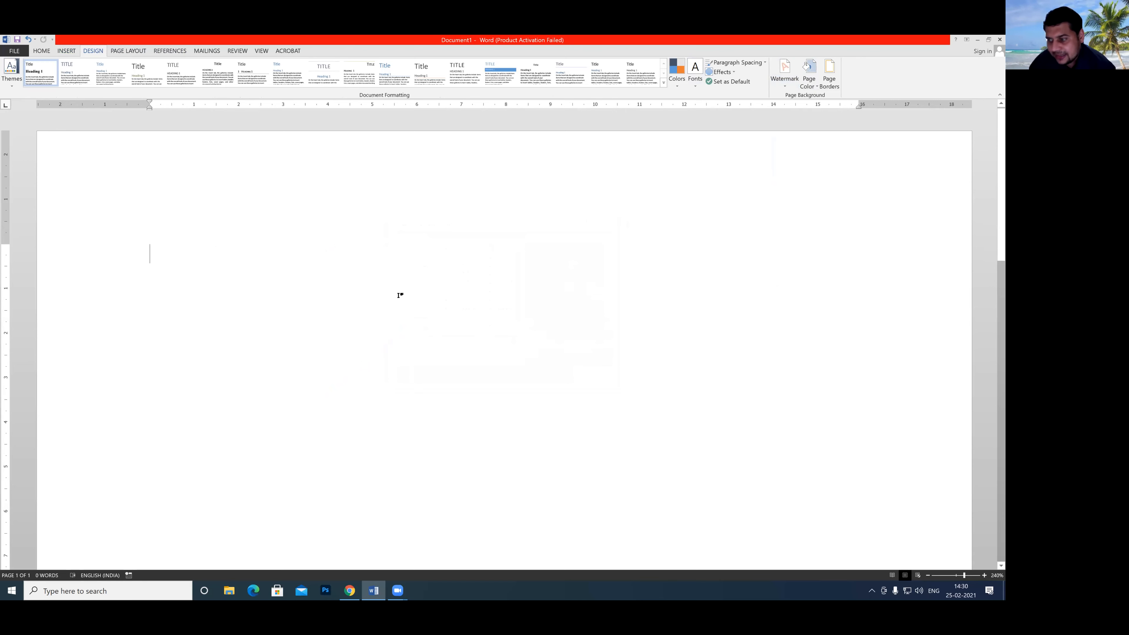
Insert a table with four columns and five rows on the empty page.
click(67, 52)
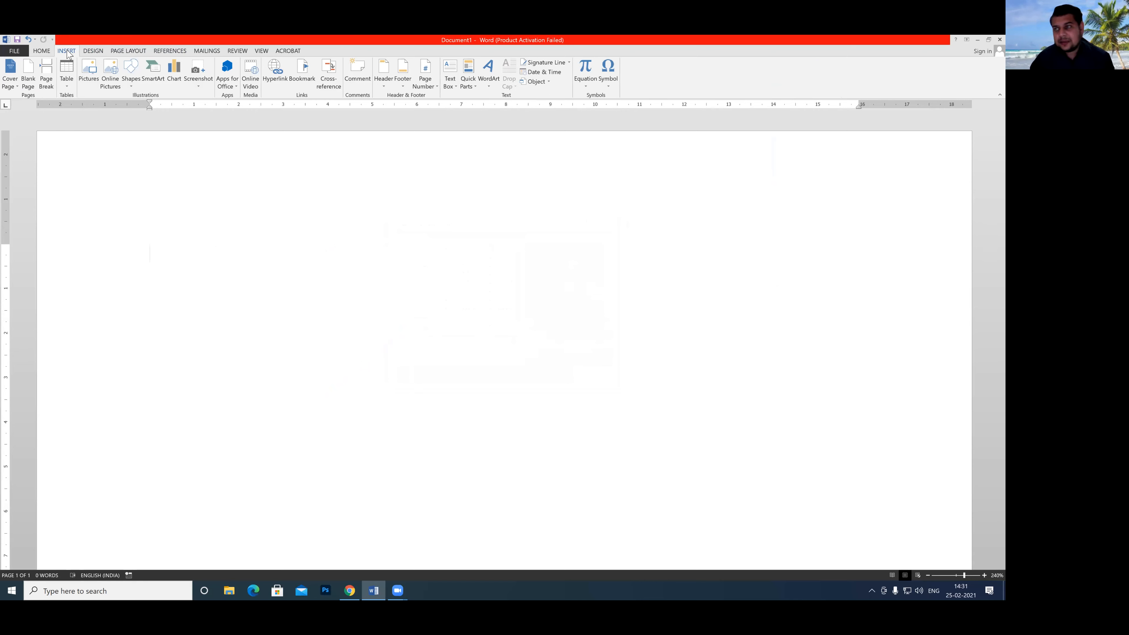
click(68, 78)
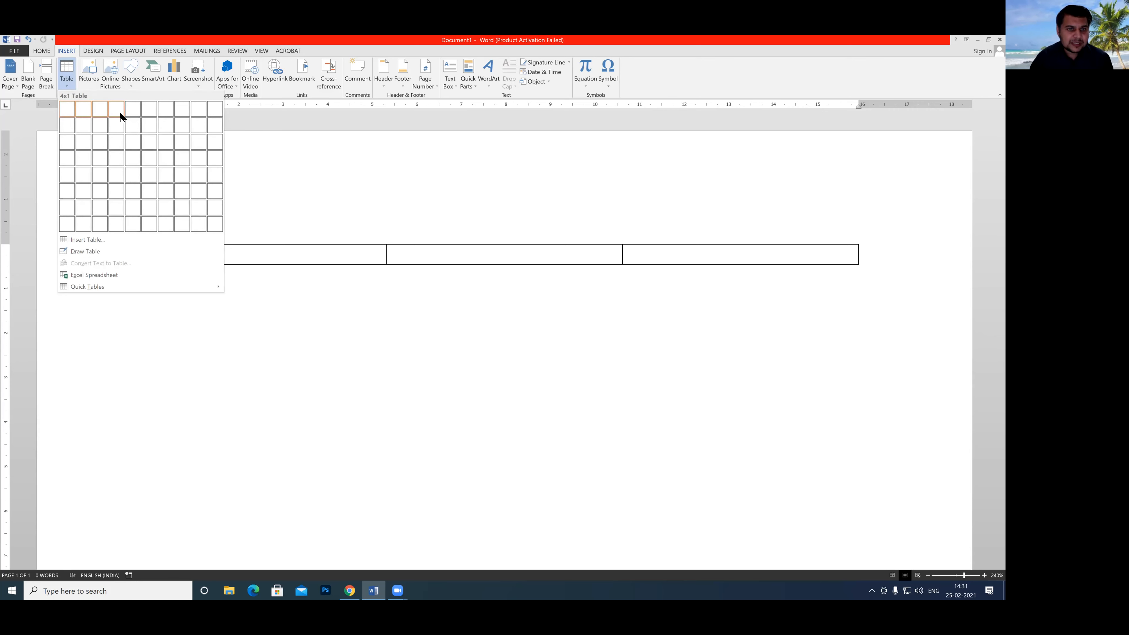
click(114, 180)
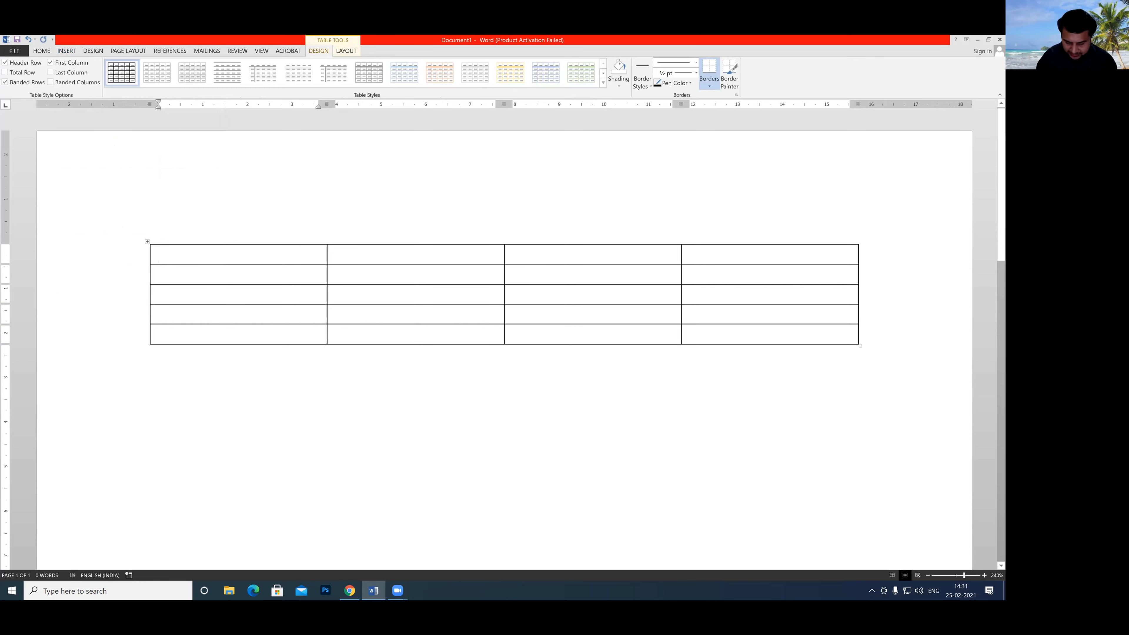
Fill the table's header row with the column titles s.no, name, salary and position.
text(S.no)
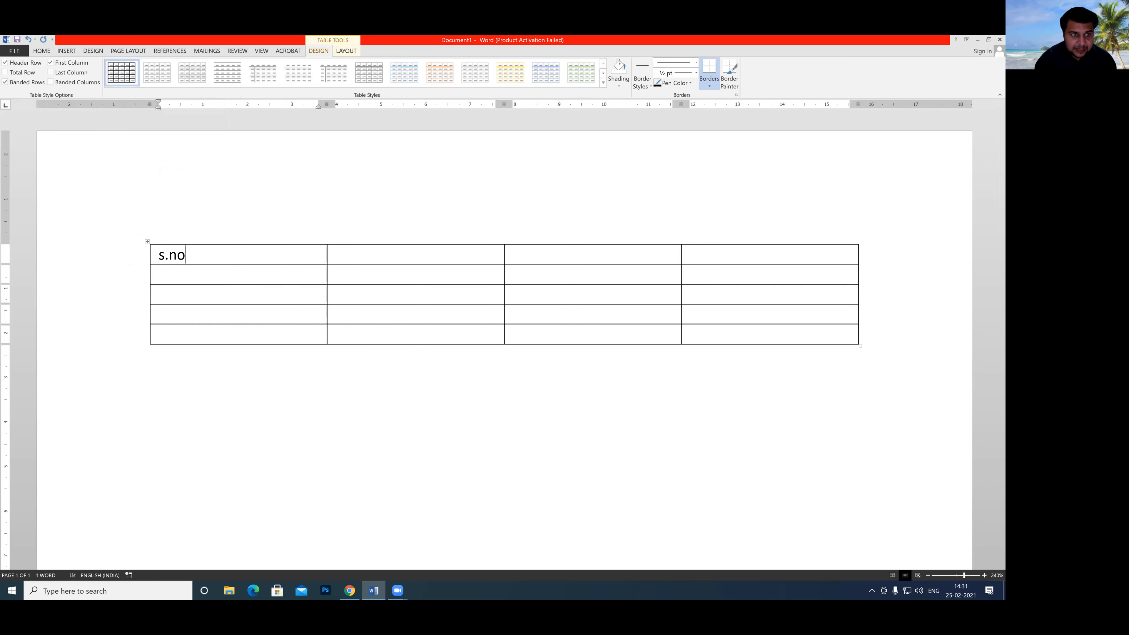
key(Tab)
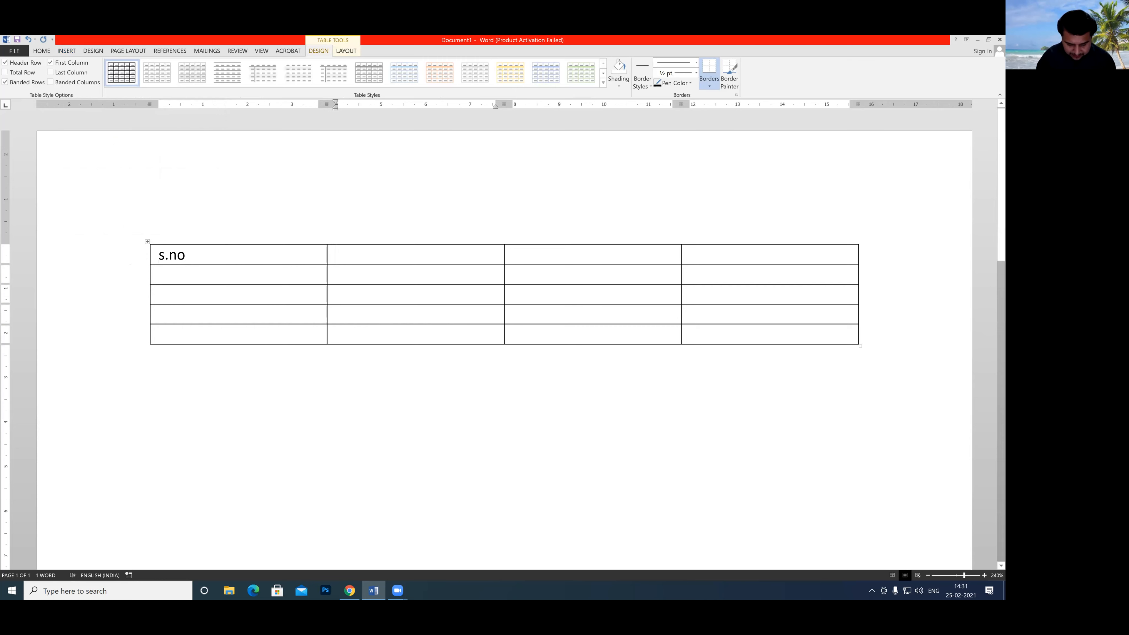
text(name)
click(528, 254)
text(salary)
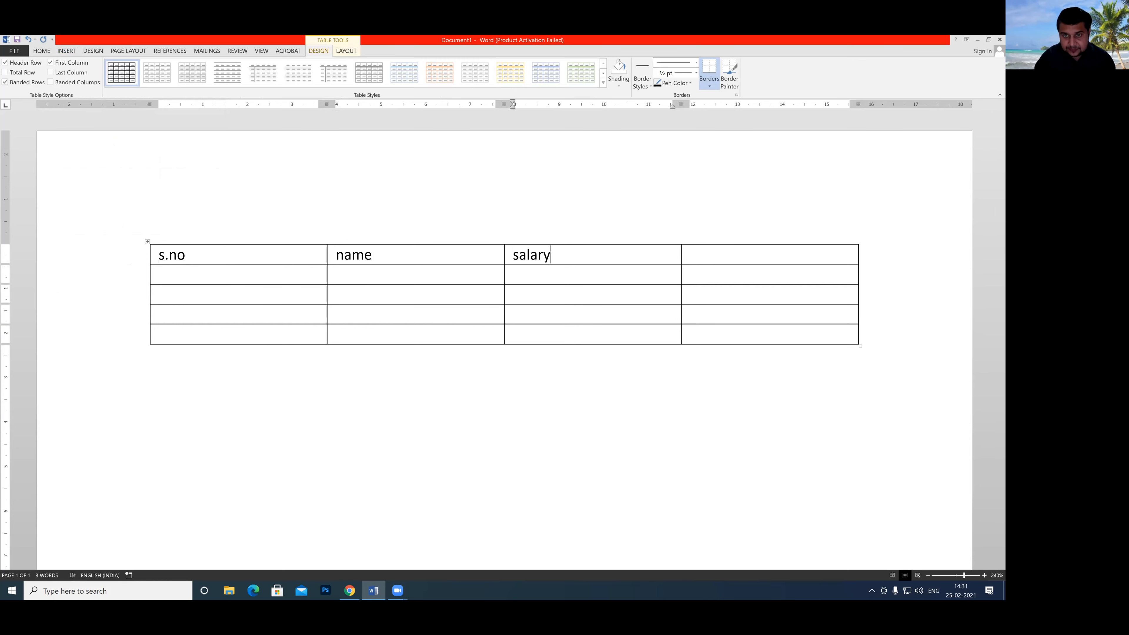
click(710, 256)
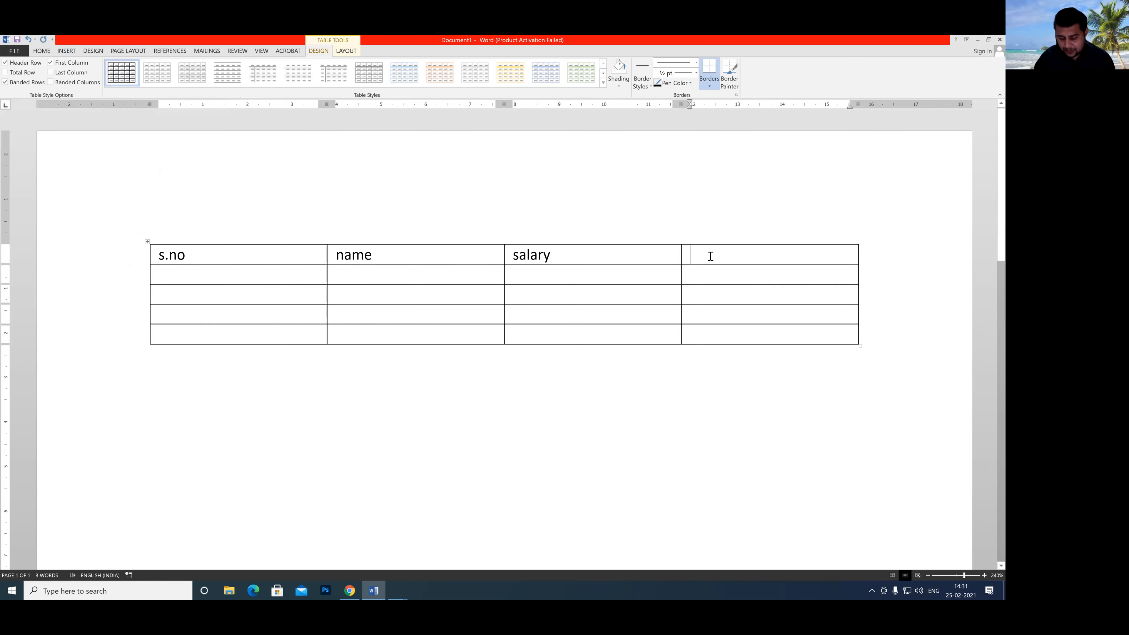
text(position)
click(267, 276)
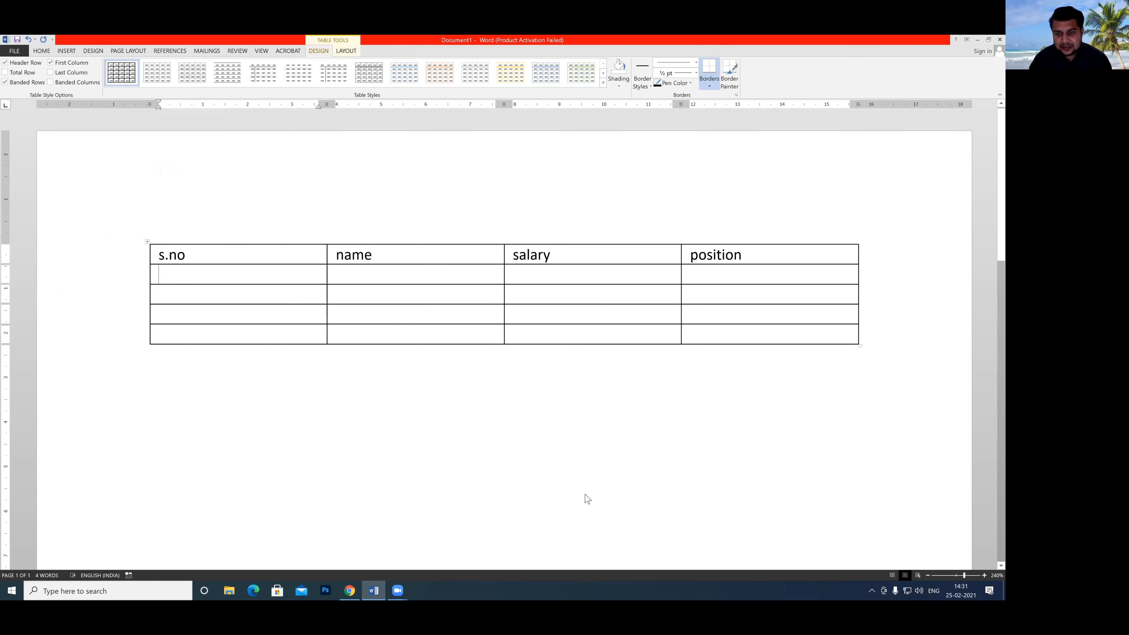
mouse_move(146, 231)
mouse_down()
mouse_move(152, 253)
mouse_move(158, 226)
mouse_up()
click(365, 396)
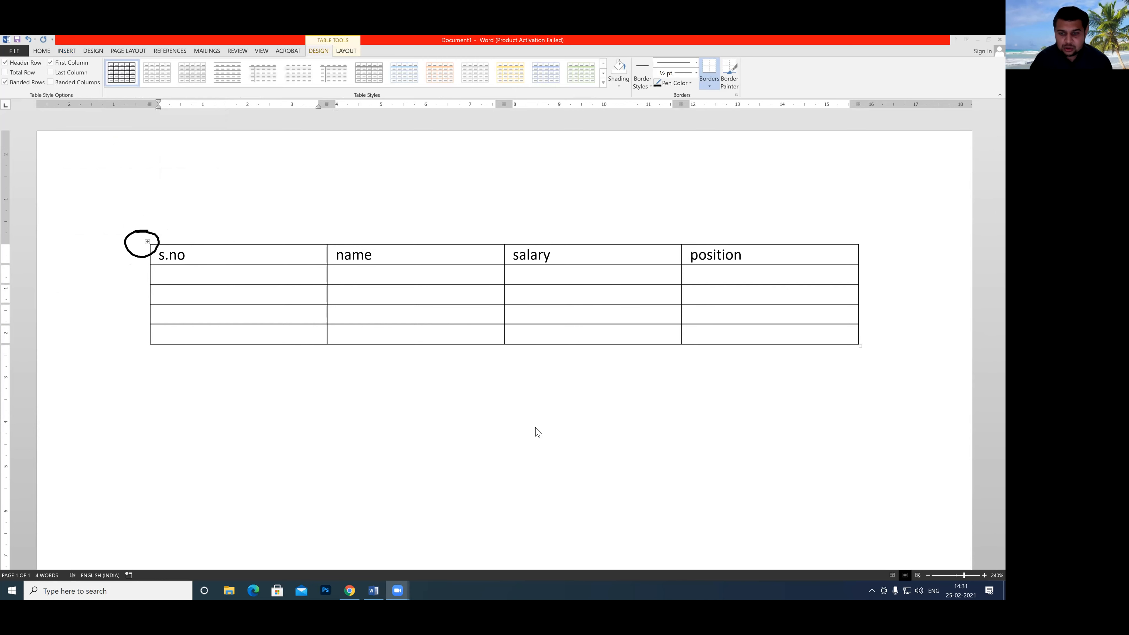
click(601, 461)
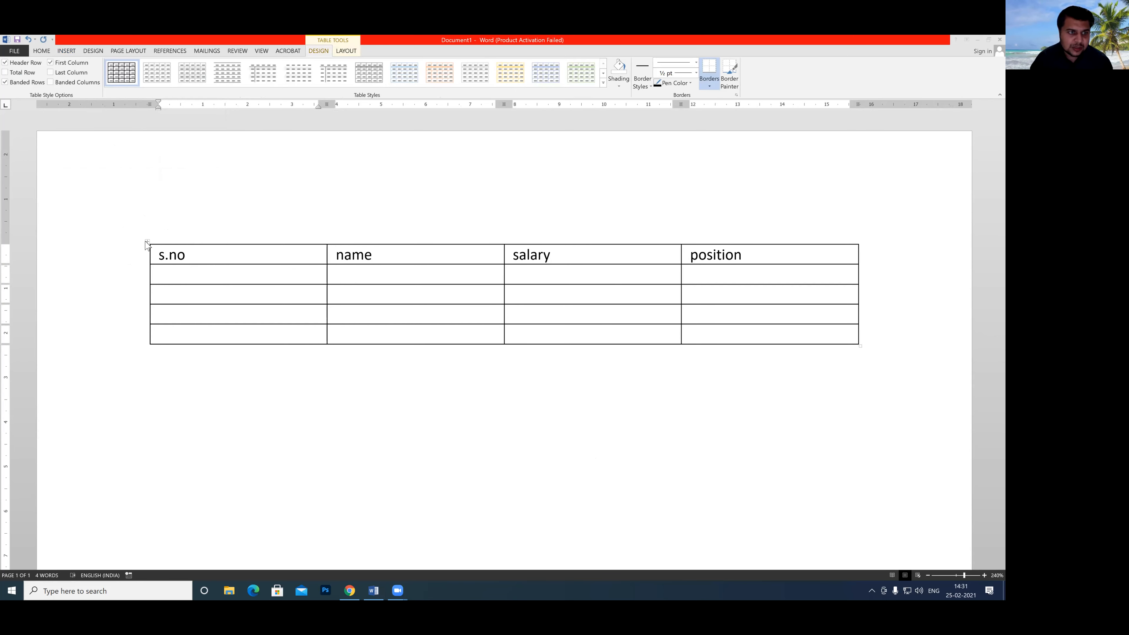
Save the whole table as a new building block named "s" in the Tables gallery.
click(145, 241)
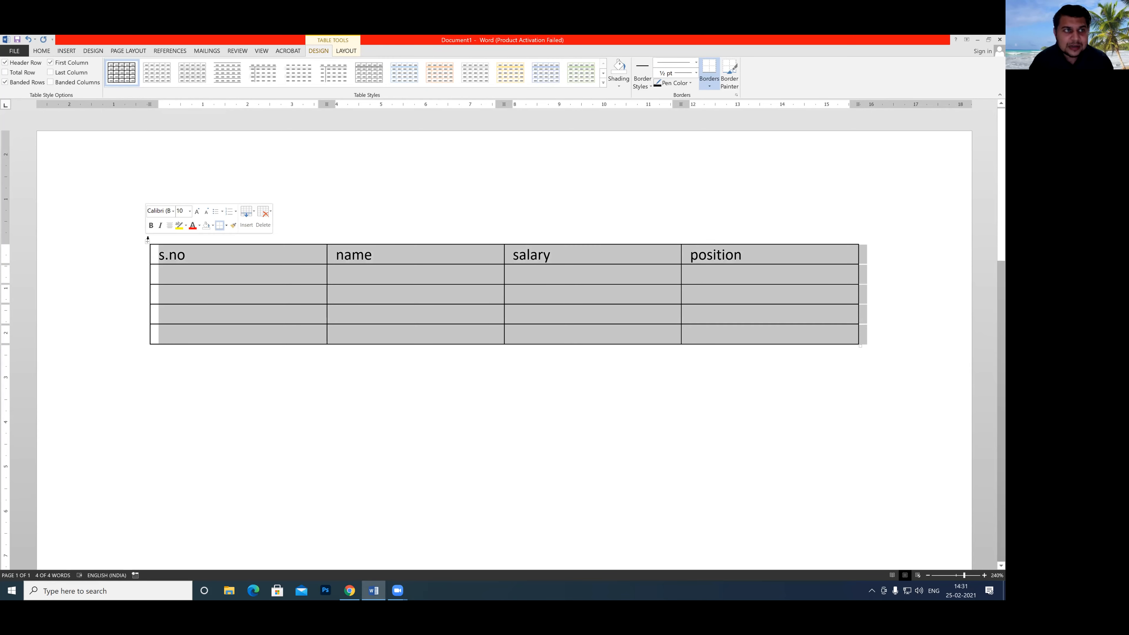
click(66, 50)
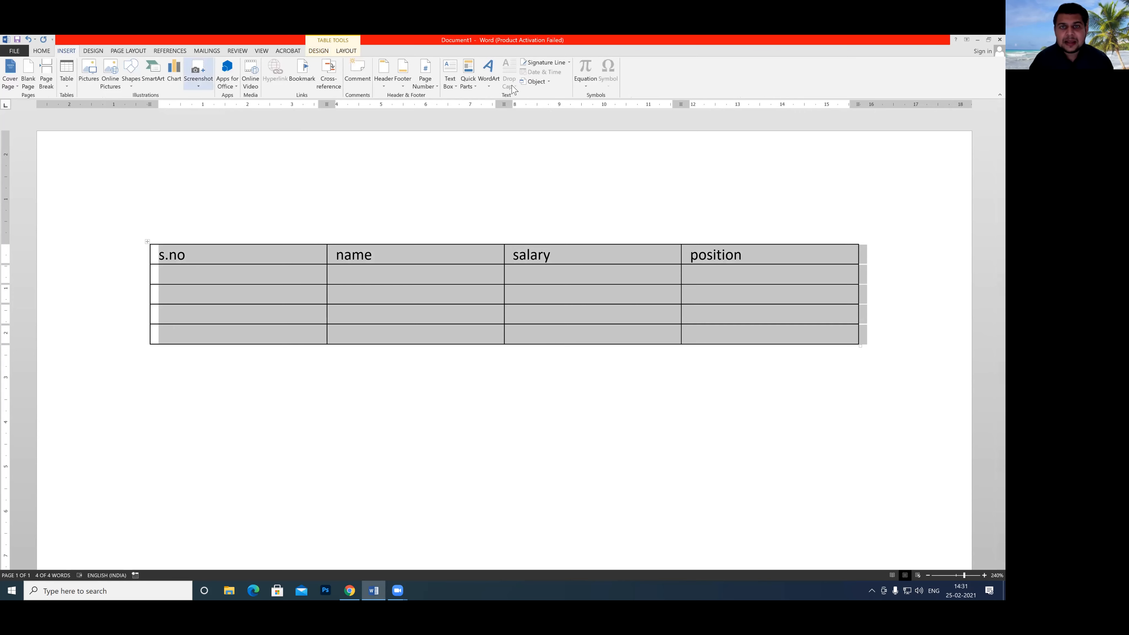
click(475, 80)
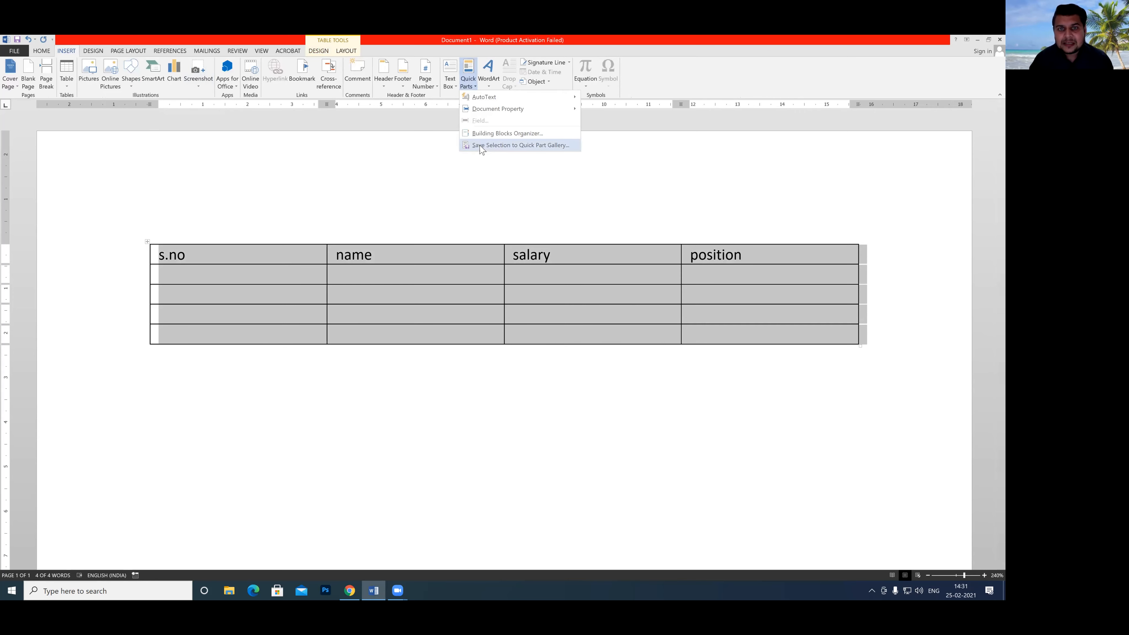
click(496, 146)
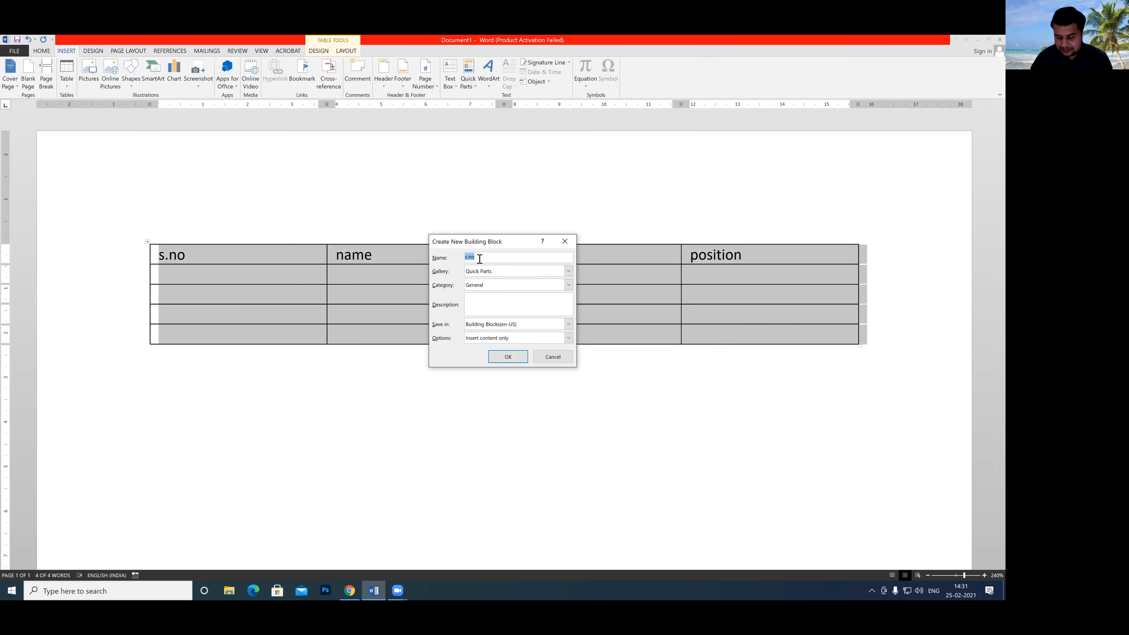
key(BackSpace)
text(s)
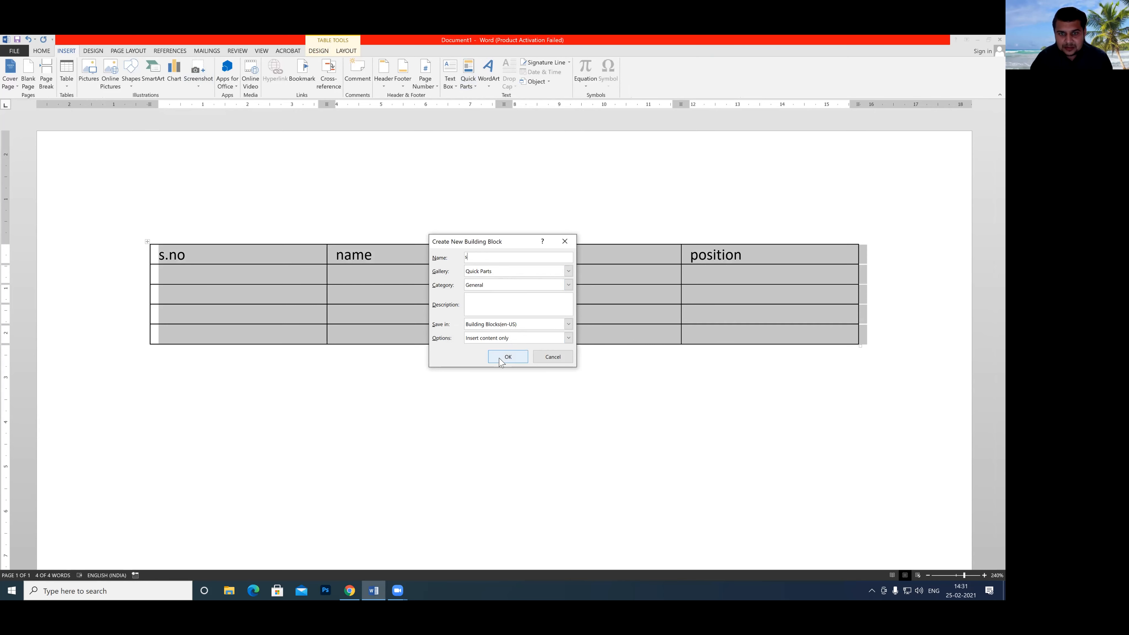
click(568, 271)
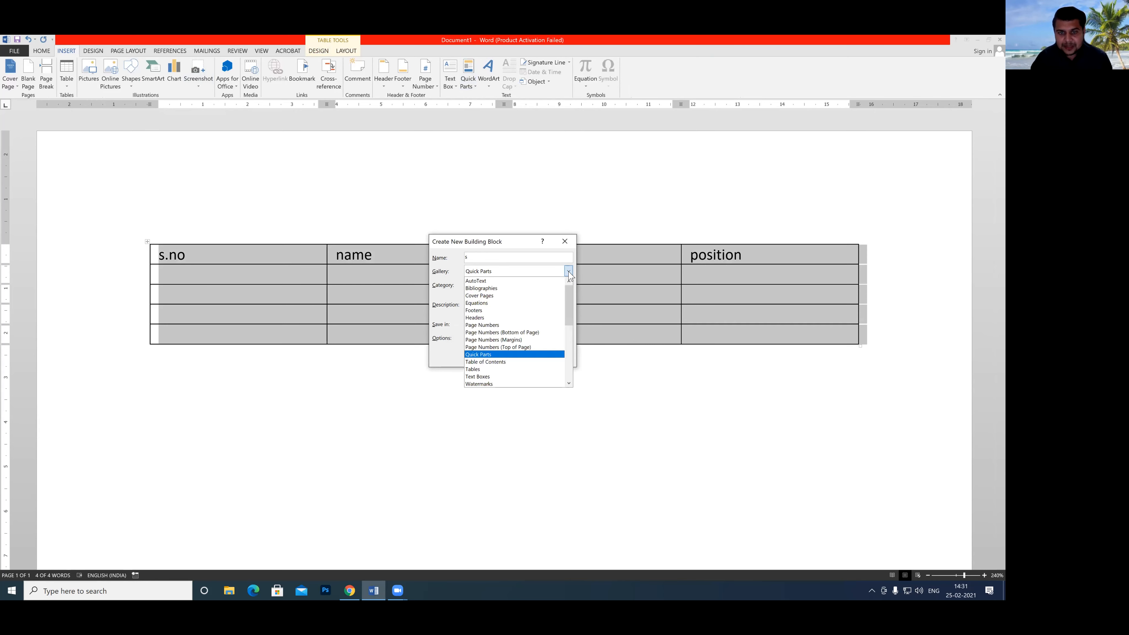
click(487, 370)
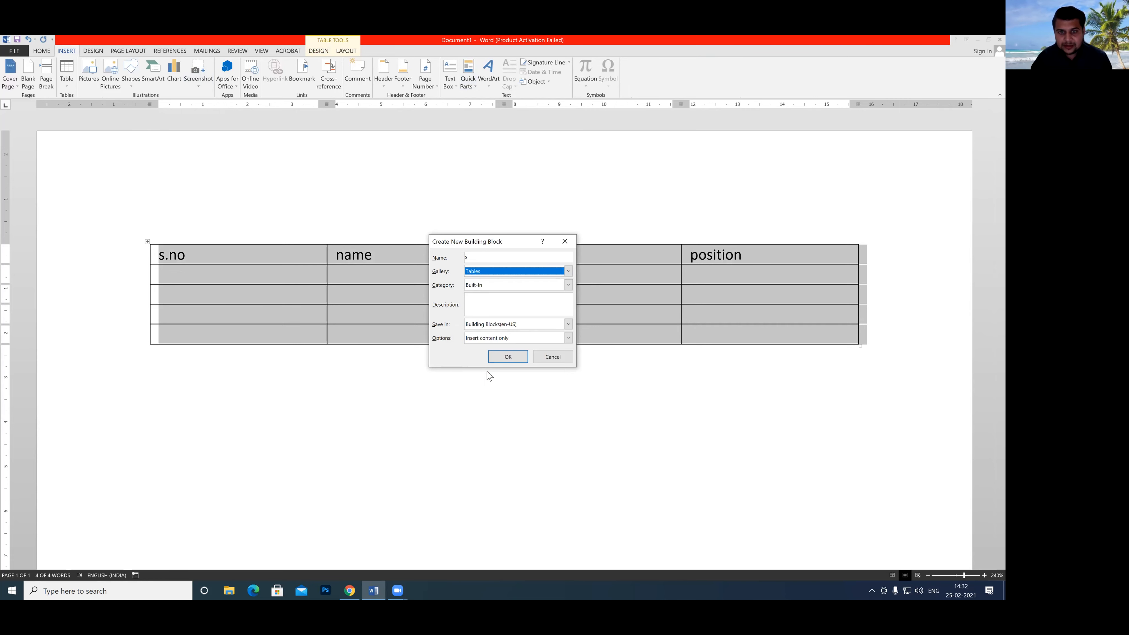
click(509, 357)
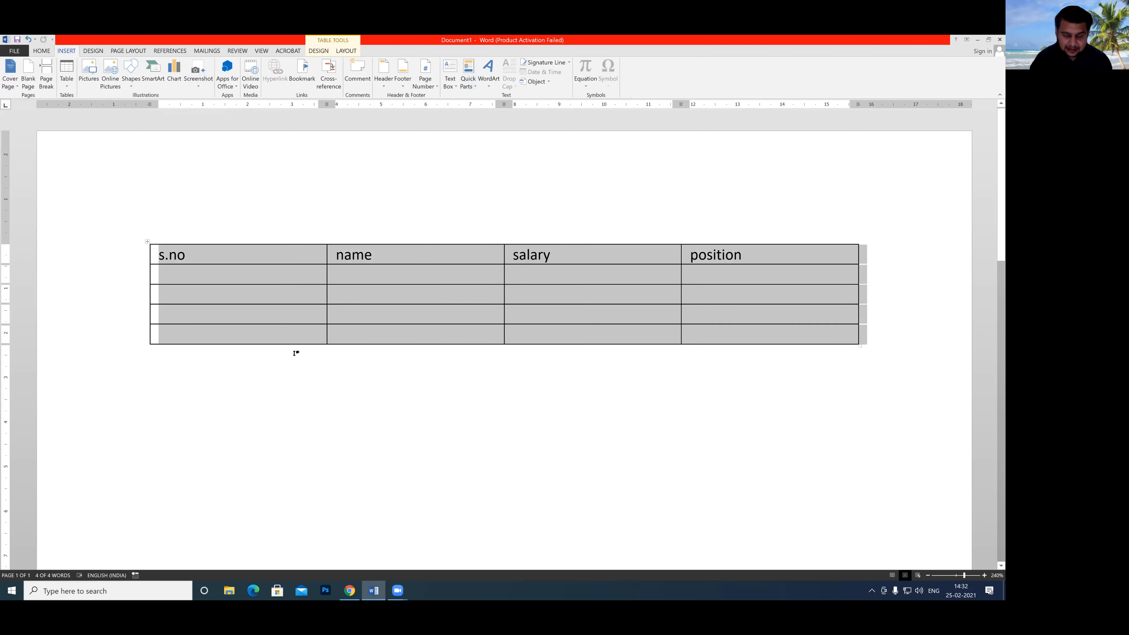
Delete the table from the page and insert the saved "s" table from the Quick Tables gallery.
key(BackSpace)
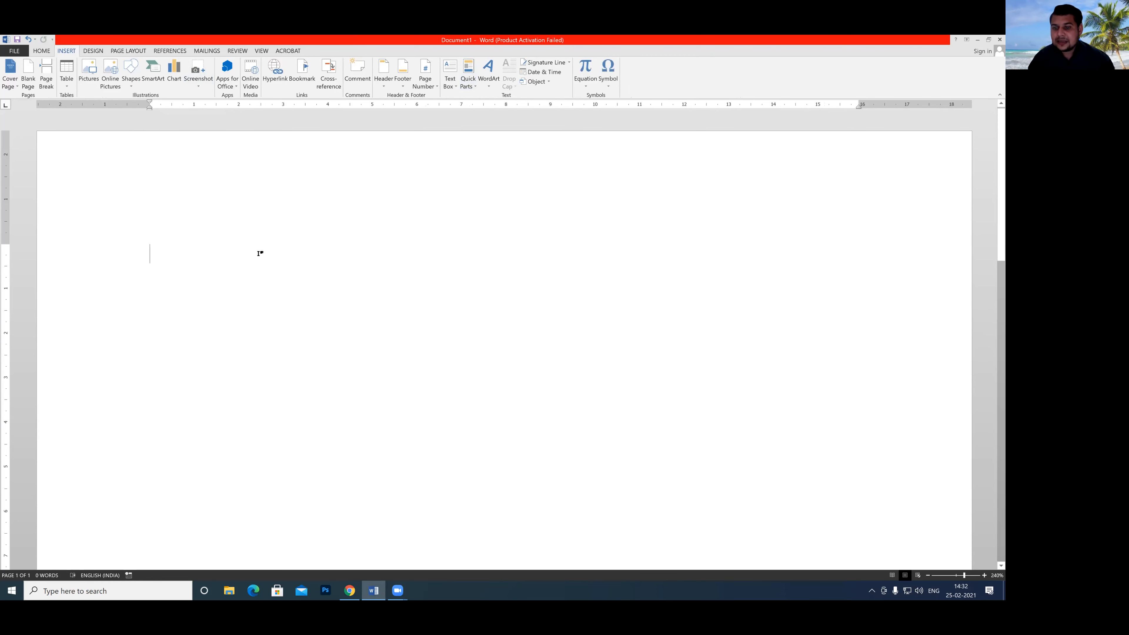
click(66, 84)
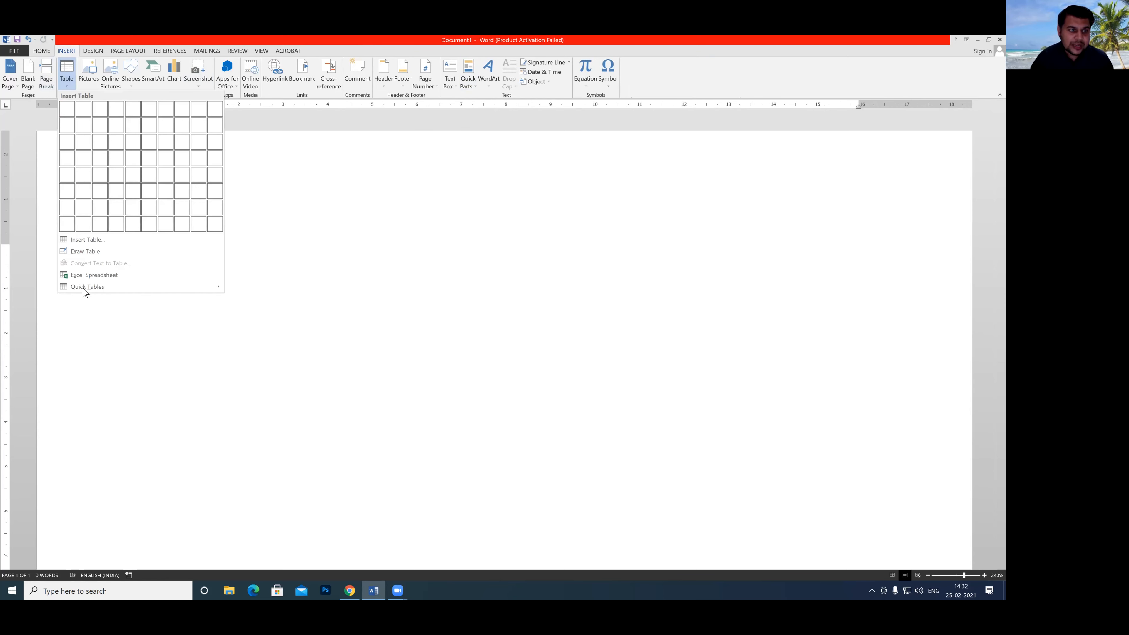
mouse_move(85, 288)
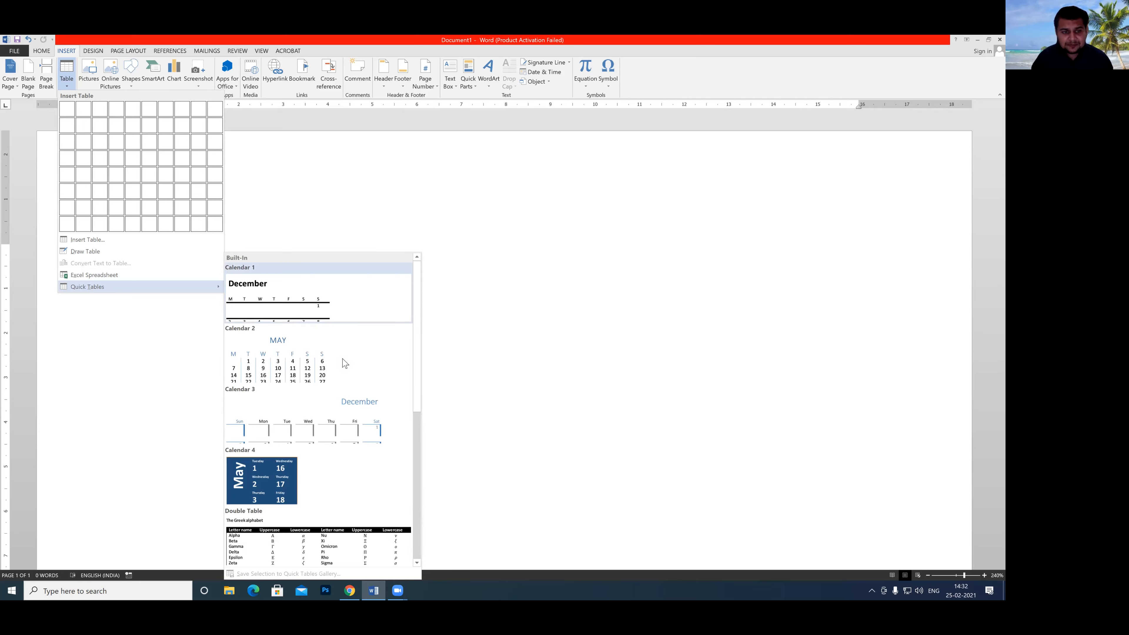
drag(417, 395, 416, 461)
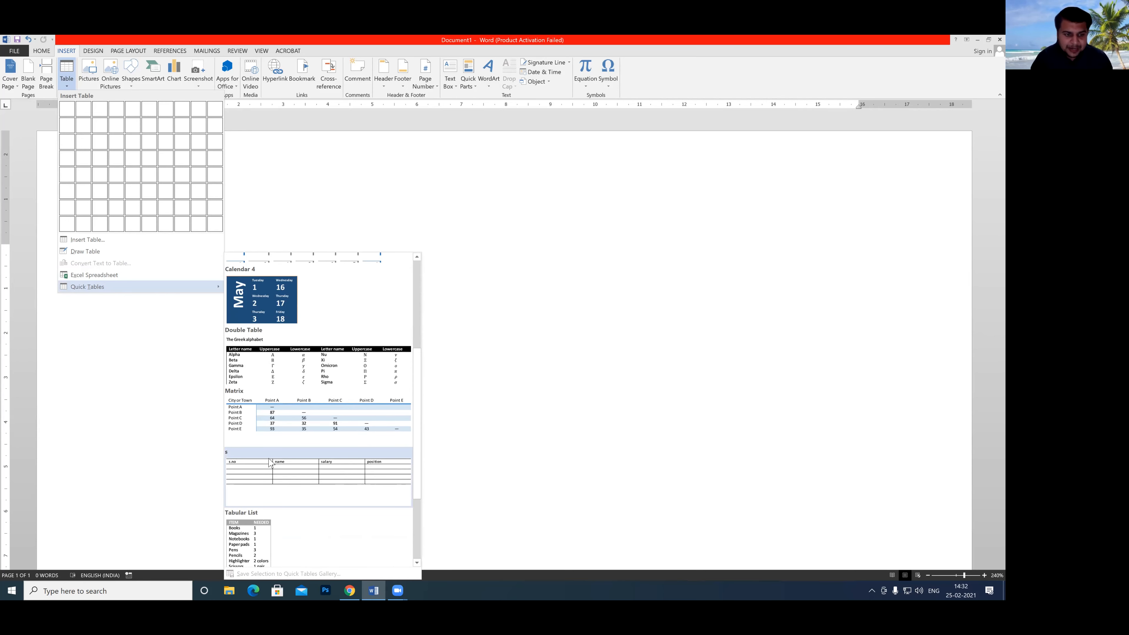
click(273, 471)
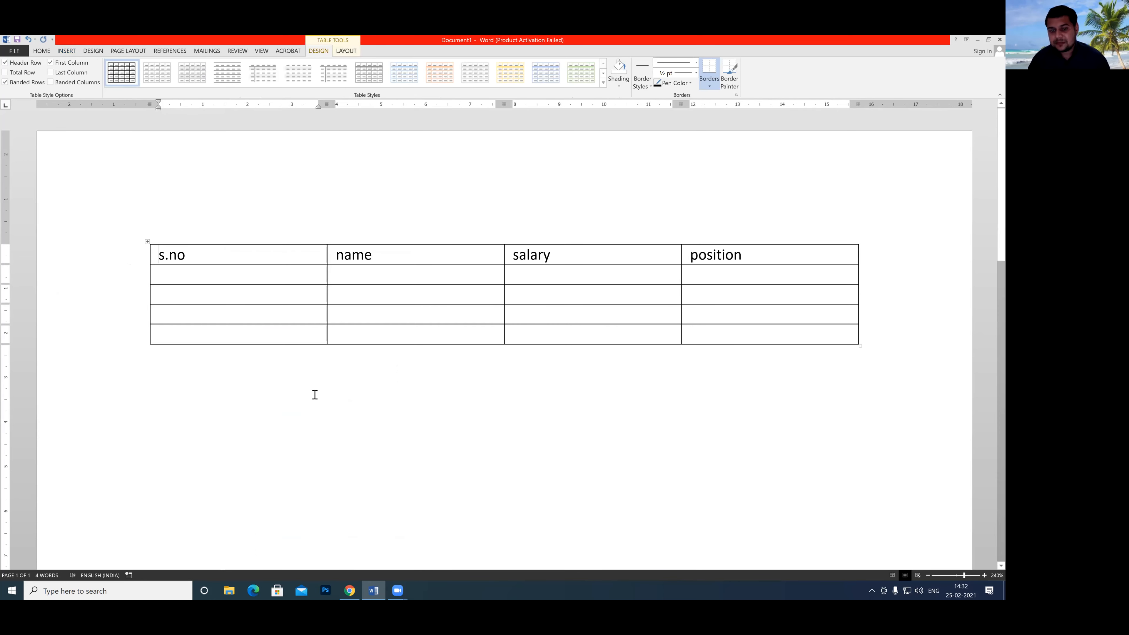
Delete the "s" table entry from the Building Blocks Organizer and close the organizer.
click(67, 51)
click(476, 87)
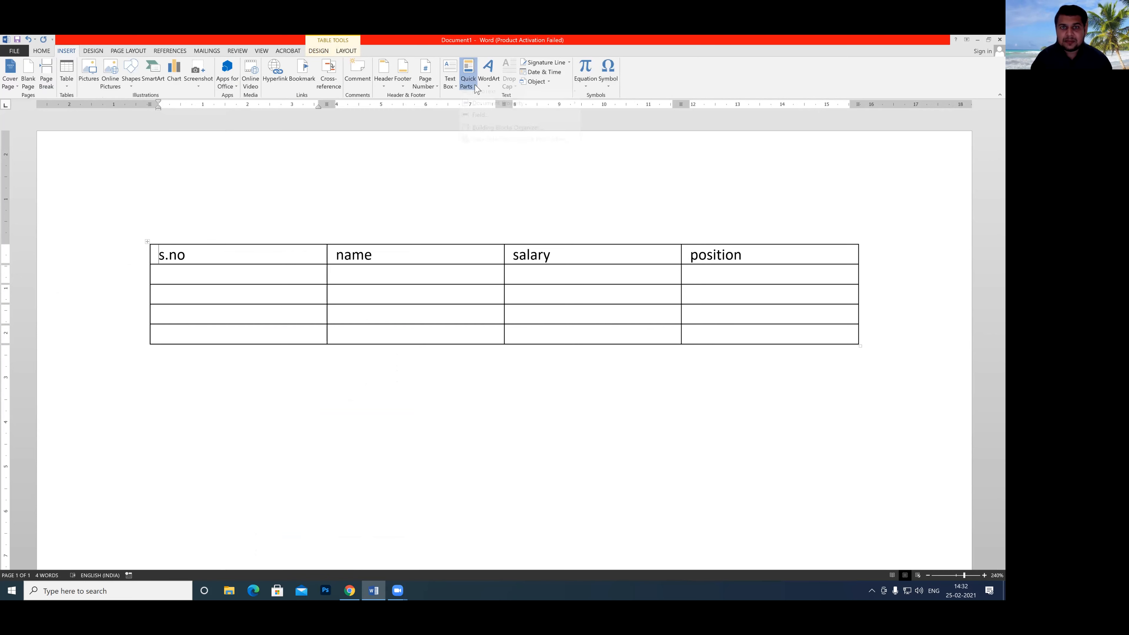
click(484, 128)
scroll(445, 330, right, 1)
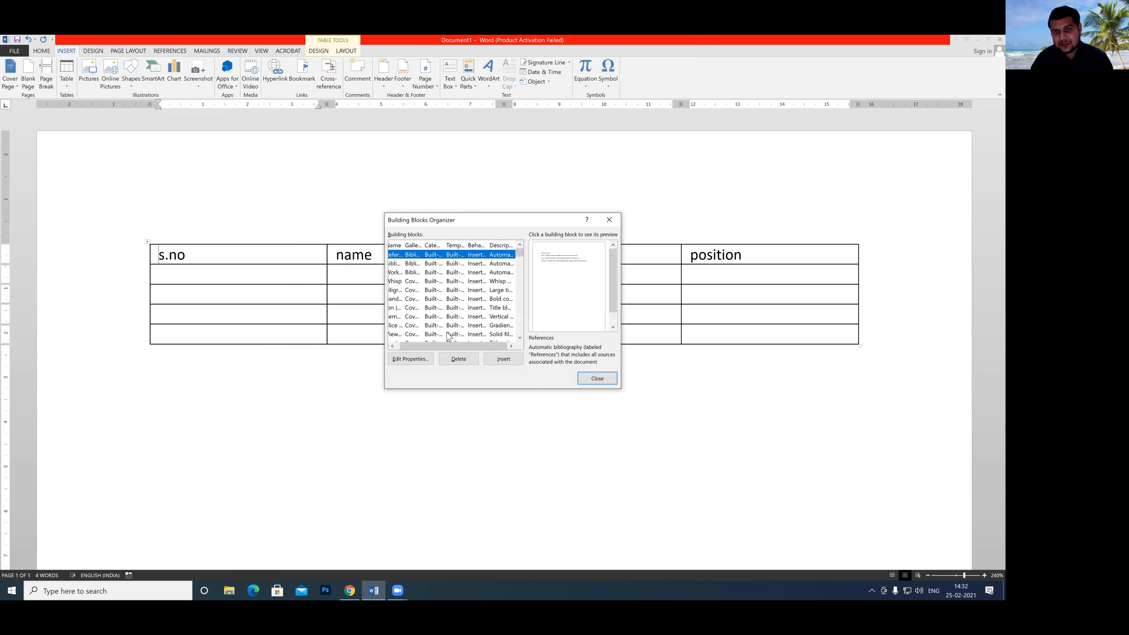
drag(521, 254, 531, 337)
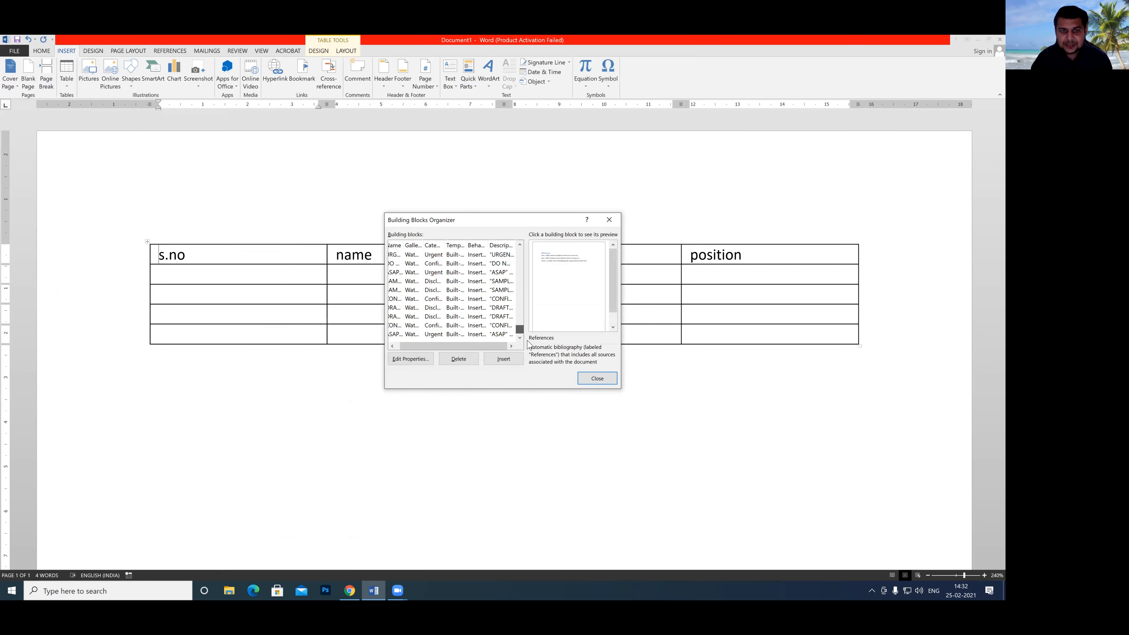
click(392, 346)
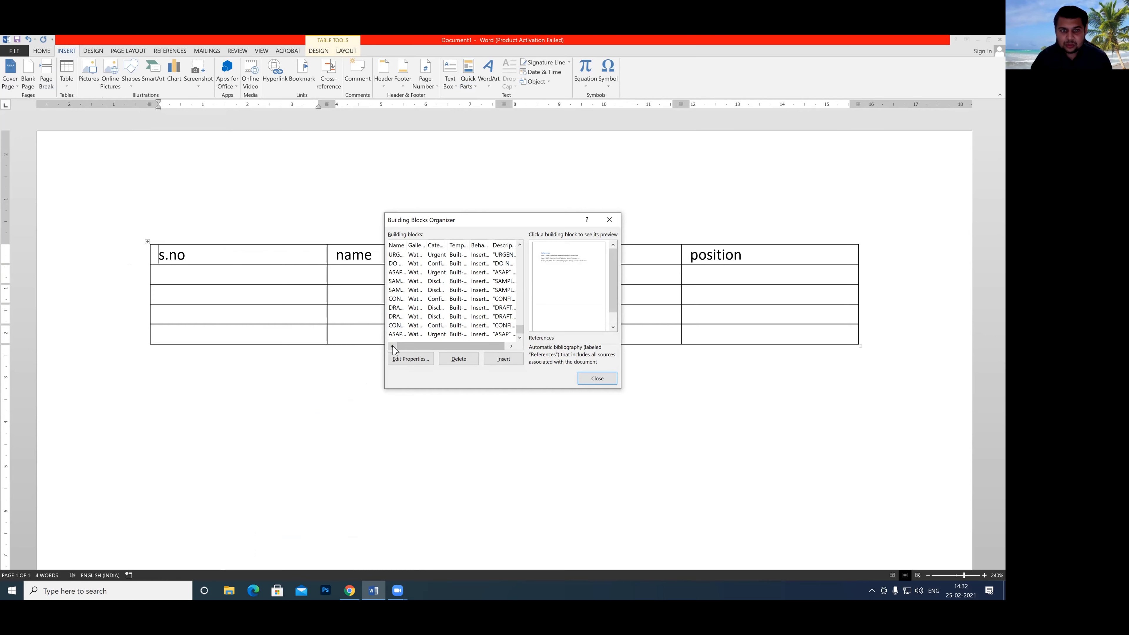
drag(522, 333, 520, 317)
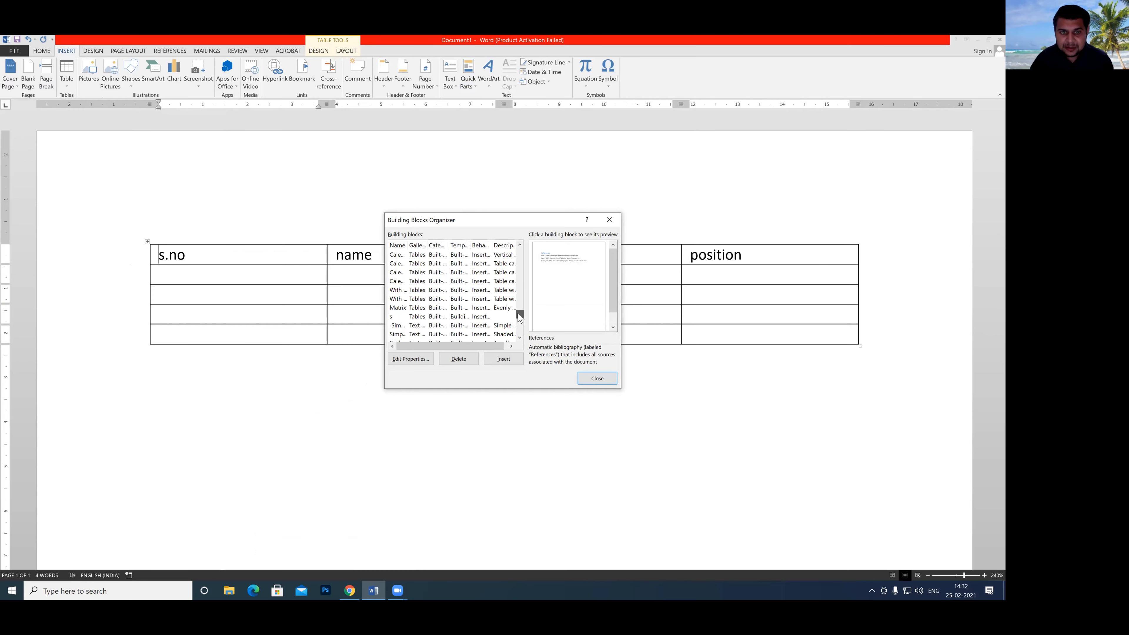
click(408, 317)
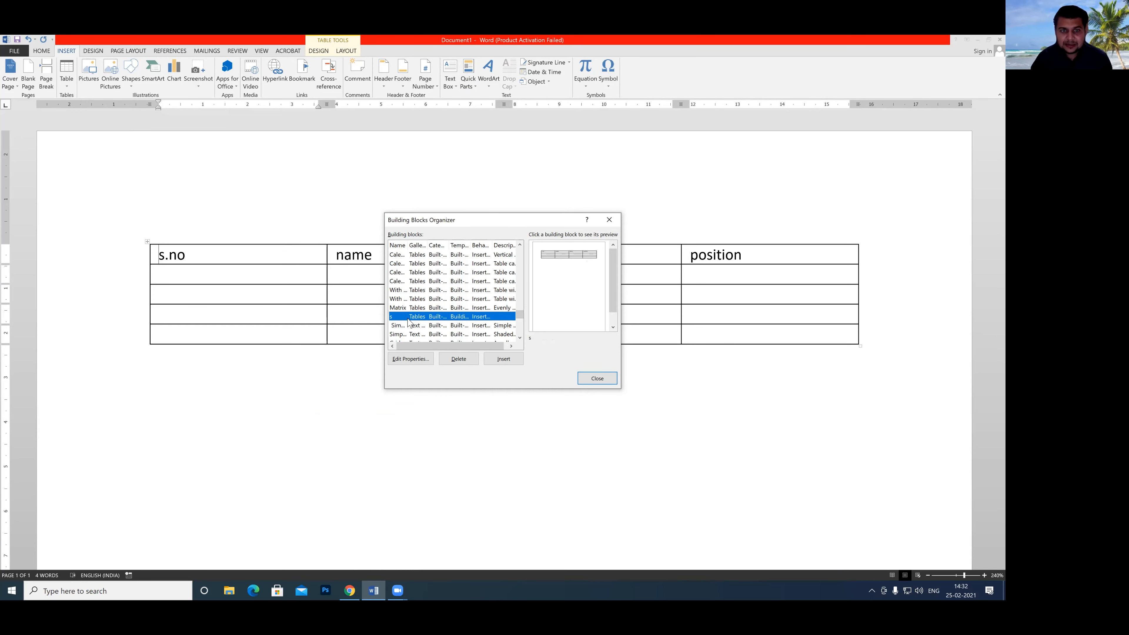
click(459, 358)
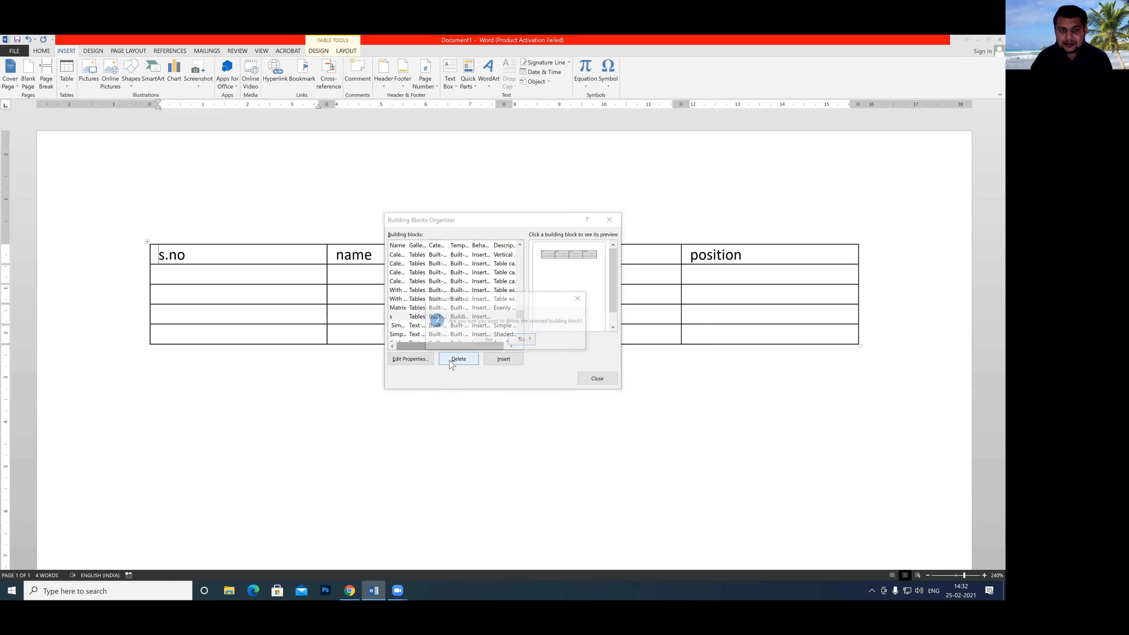
click(488, 340)
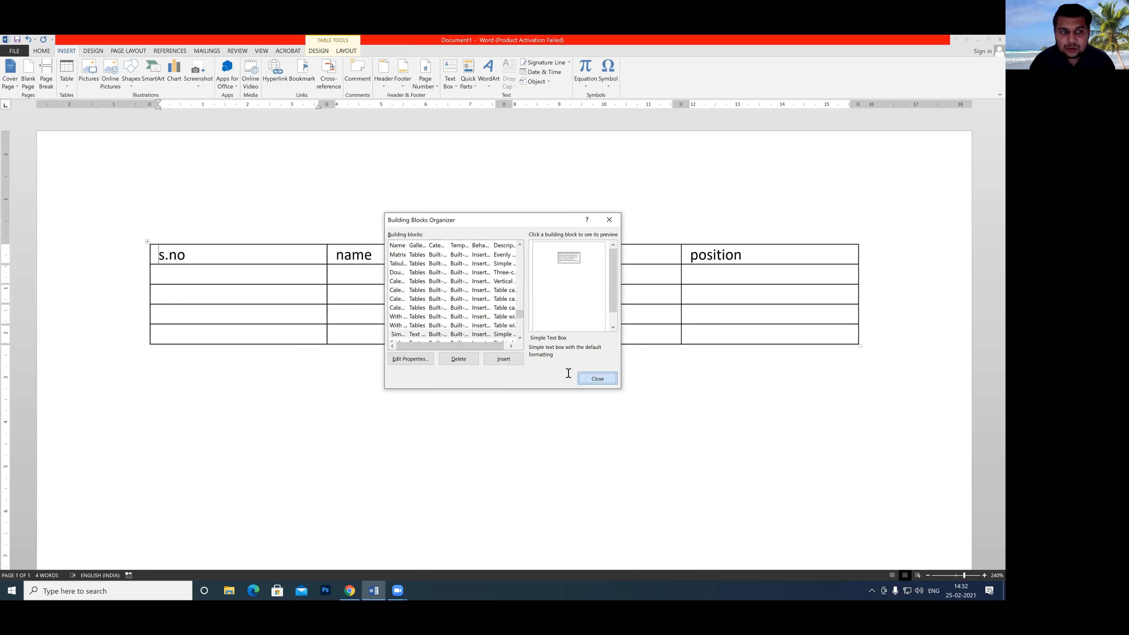
click(597, 378)
Check the Quick Tables gallery for the "s" entry.
click(67, 74)
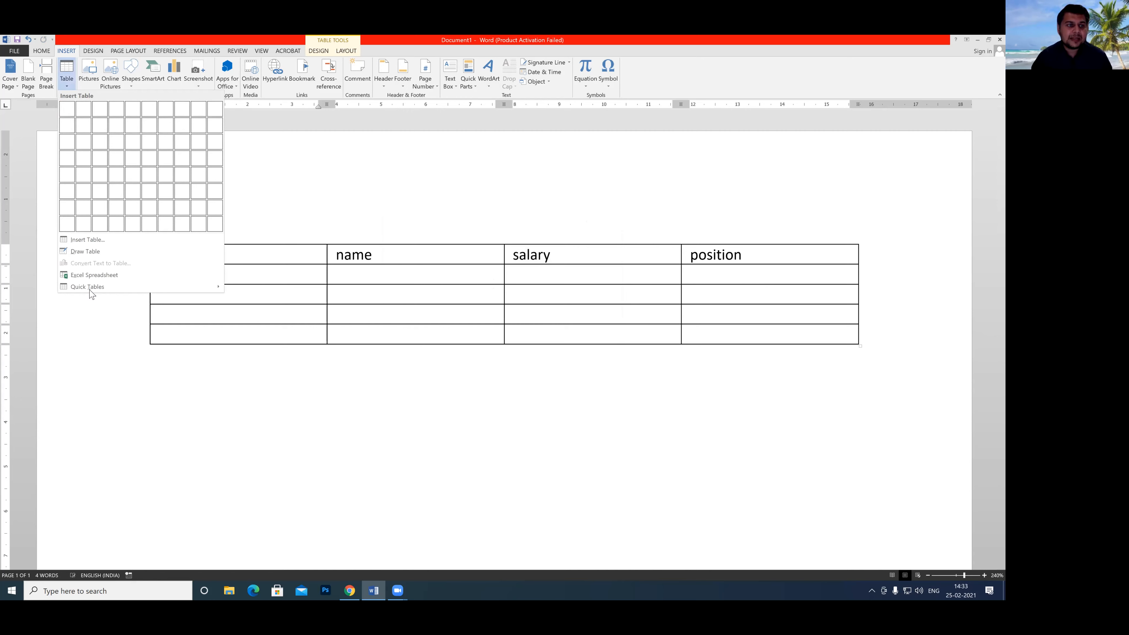
mouse_move(91, 292)
scroll(274, 414, down, 6)
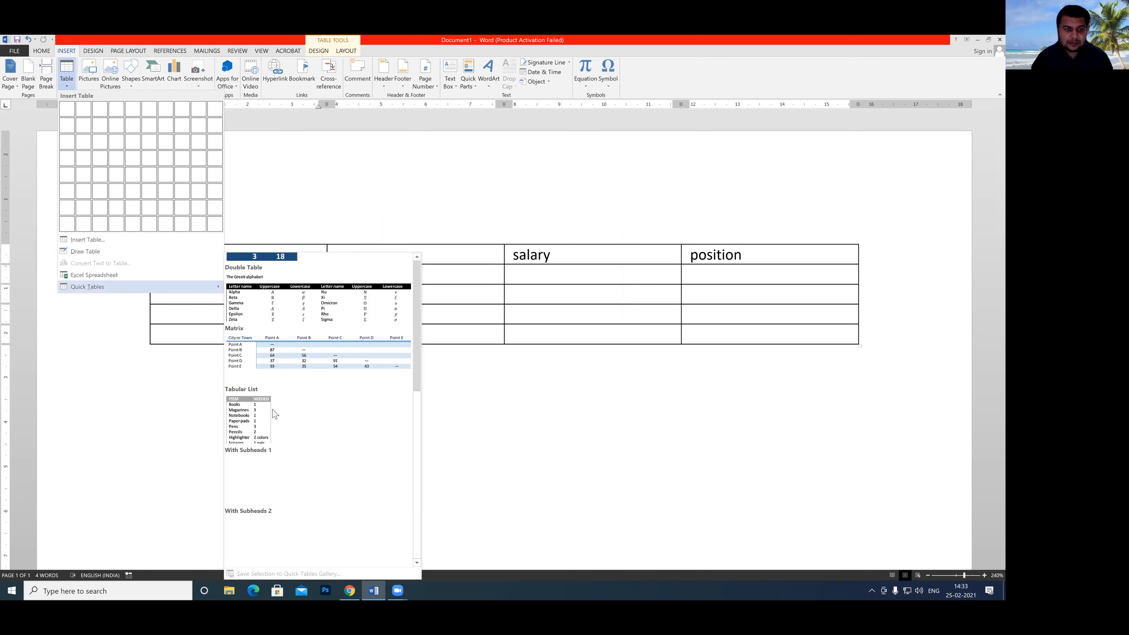
scroll(274, 414, up, 5)
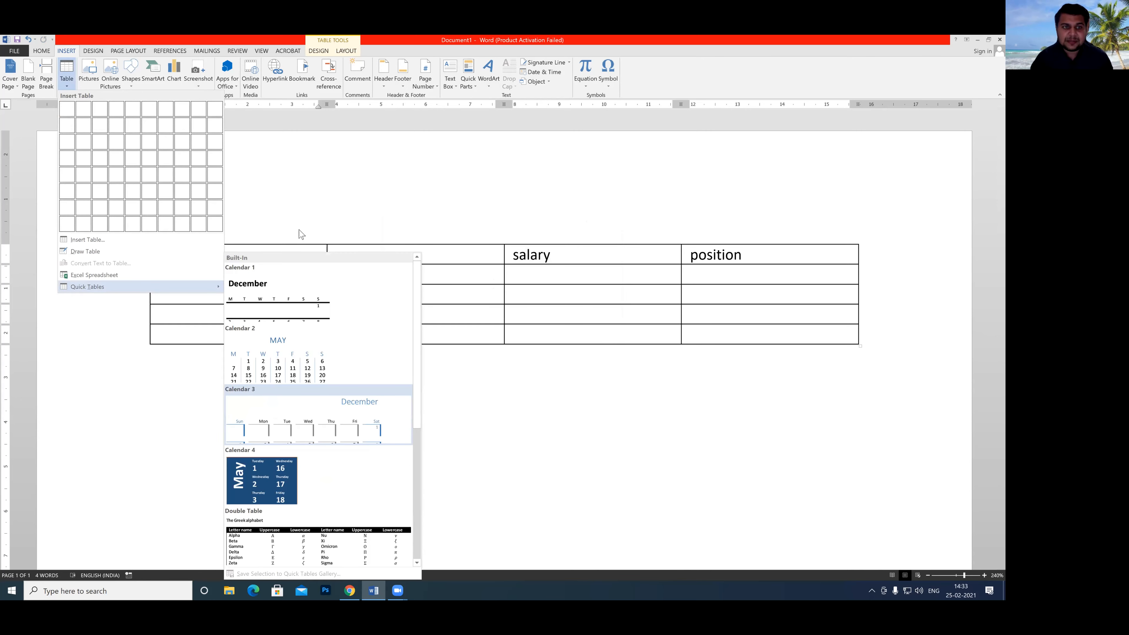
click(294, 190)
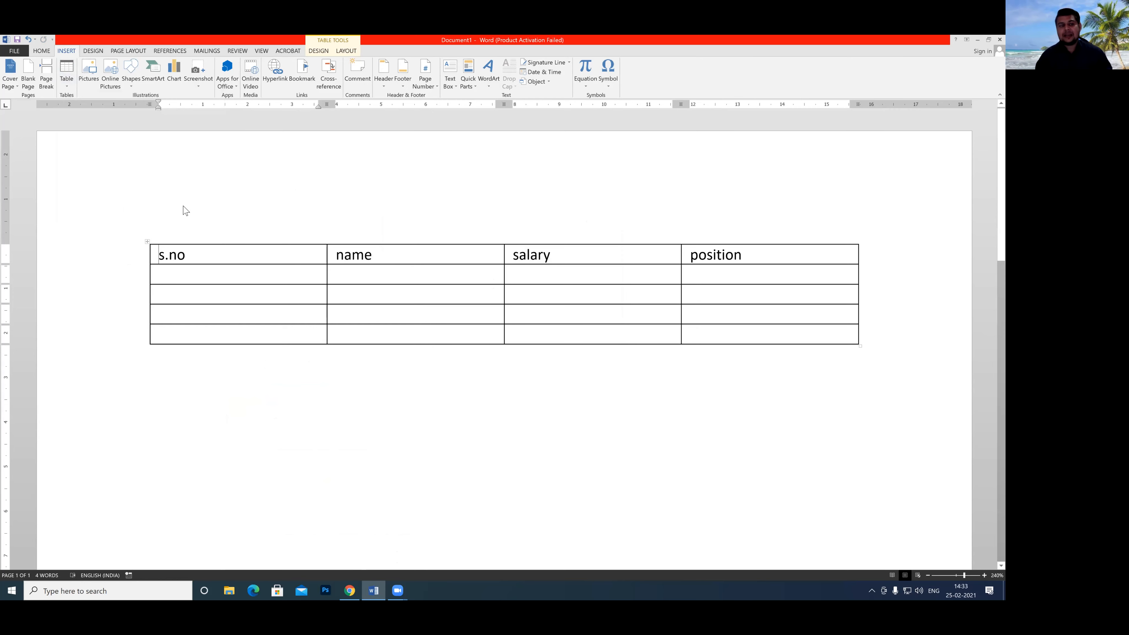
Enter the text "Computer learning with rkji" in the page header.
double_click(183, 195)
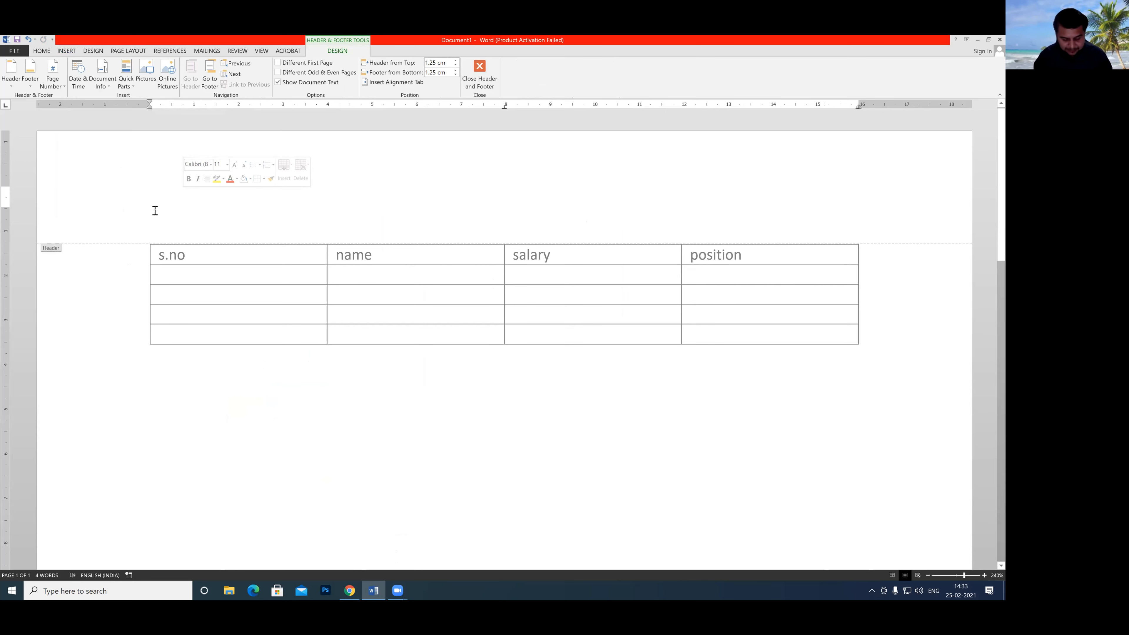
text(r)
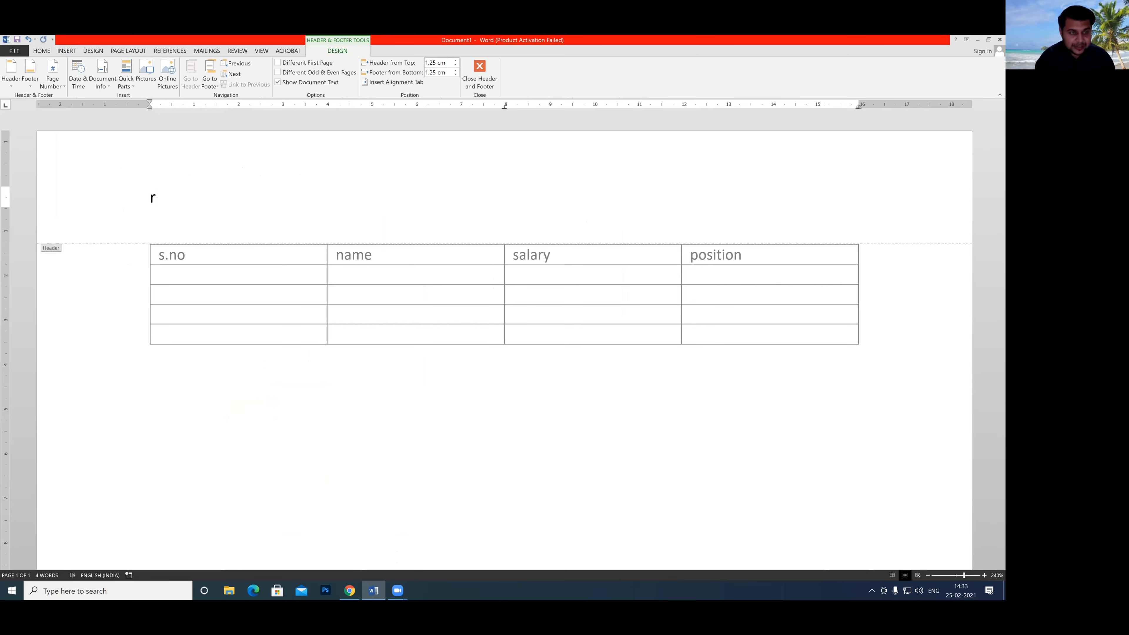
text(omputer )
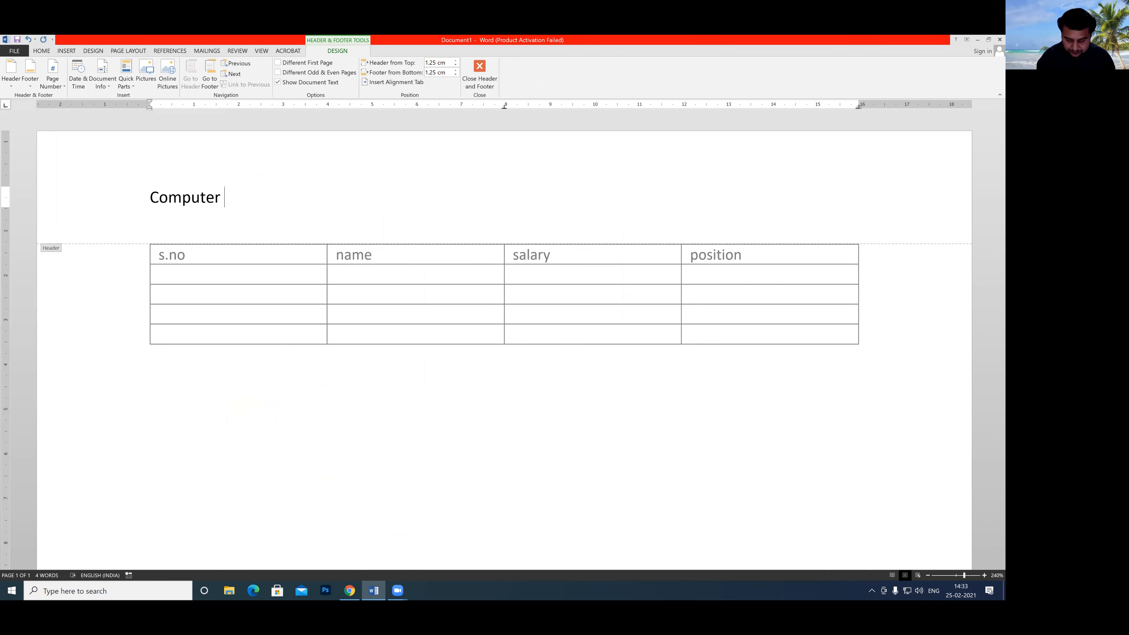
text(lerning with)
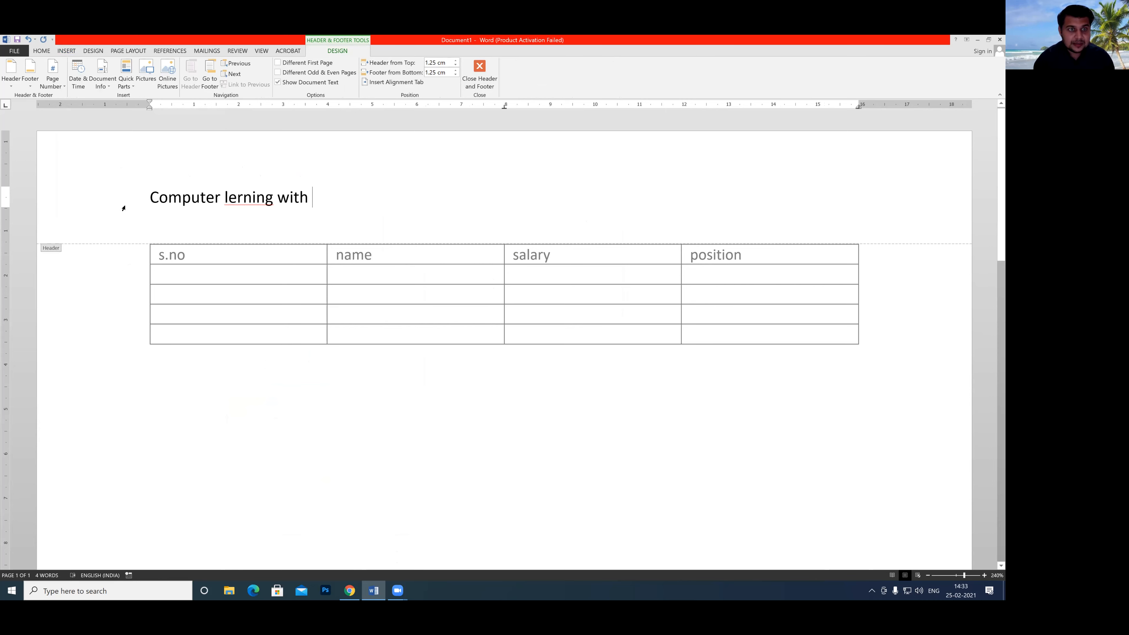
click(238, 200)
text(a)
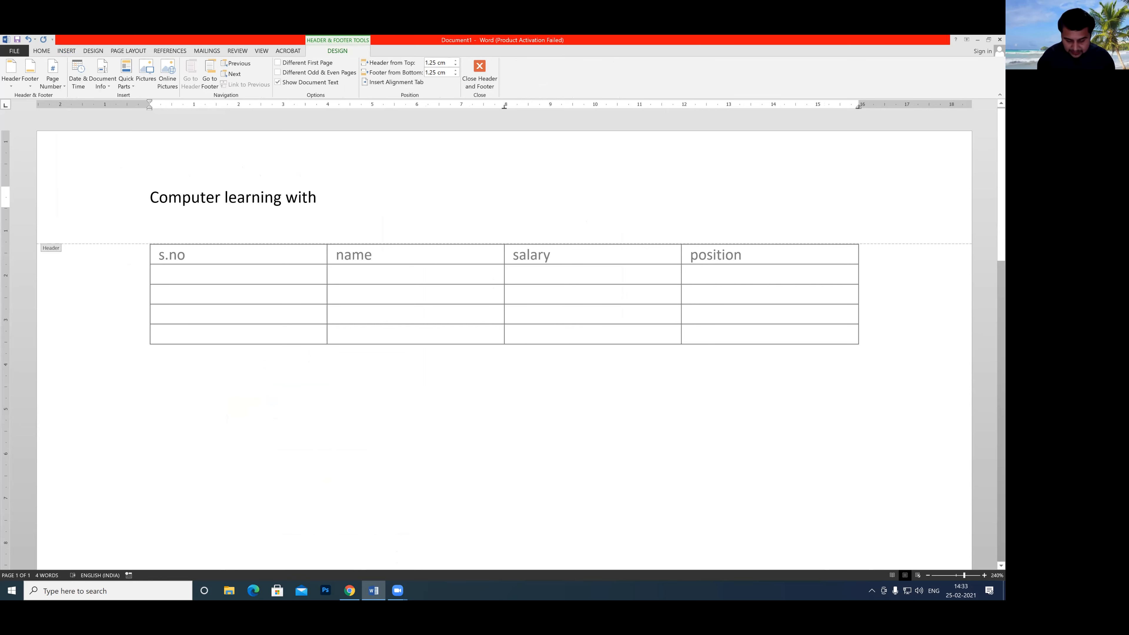
text(rkji)
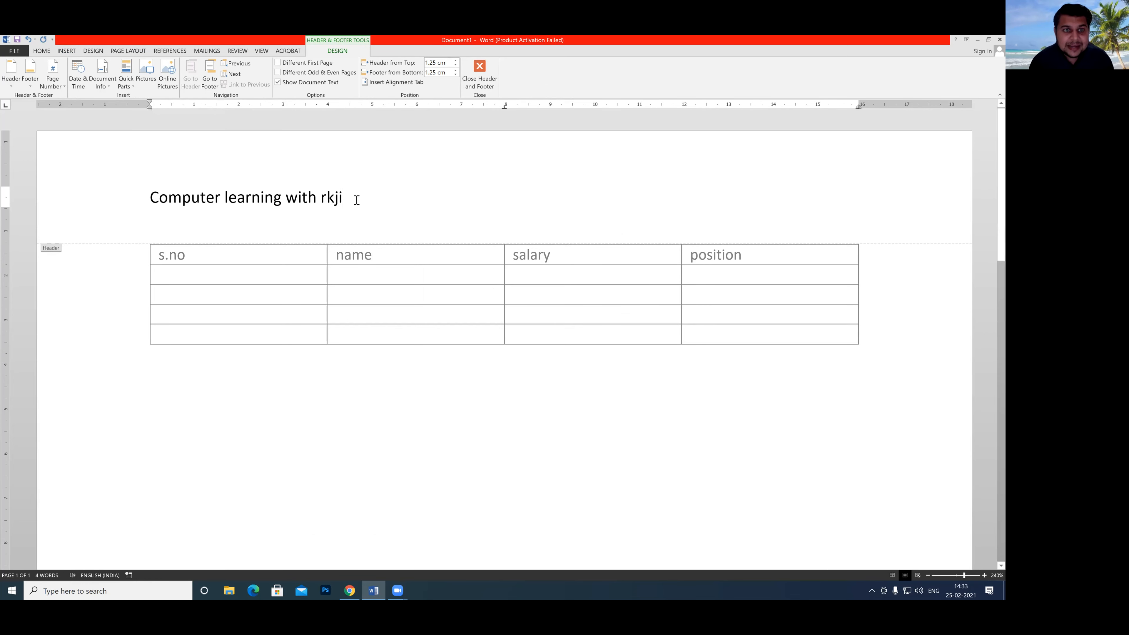
Save the header text "Computer learning with rkji" as a building block named "rkji" in the Headers gallery.
drag(349, 197, 150, 197)
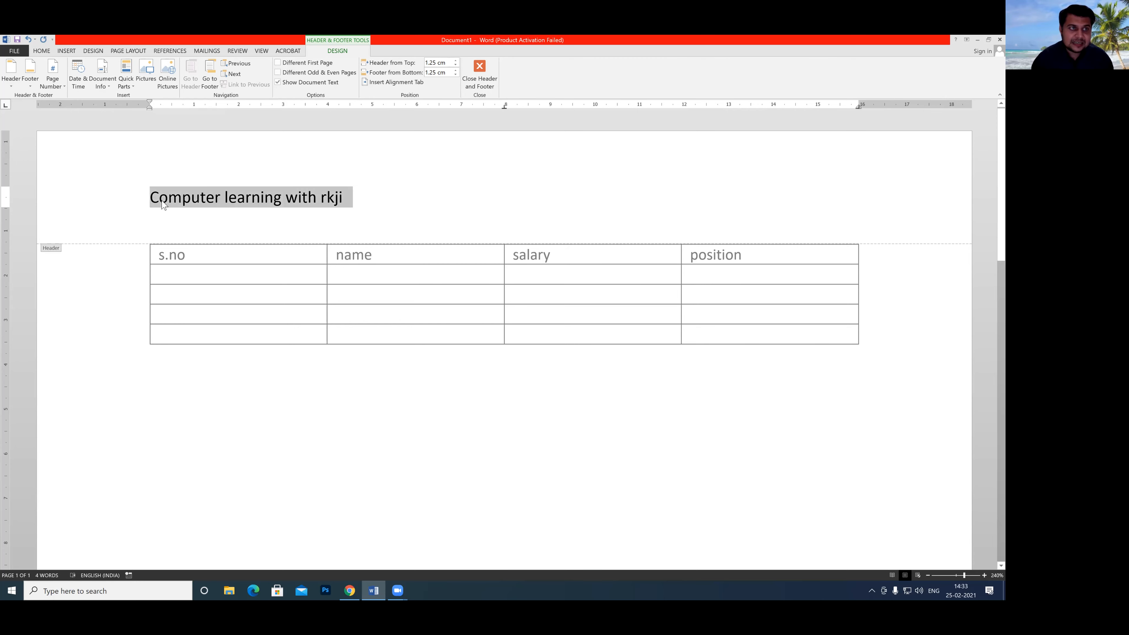
click(63, 52)
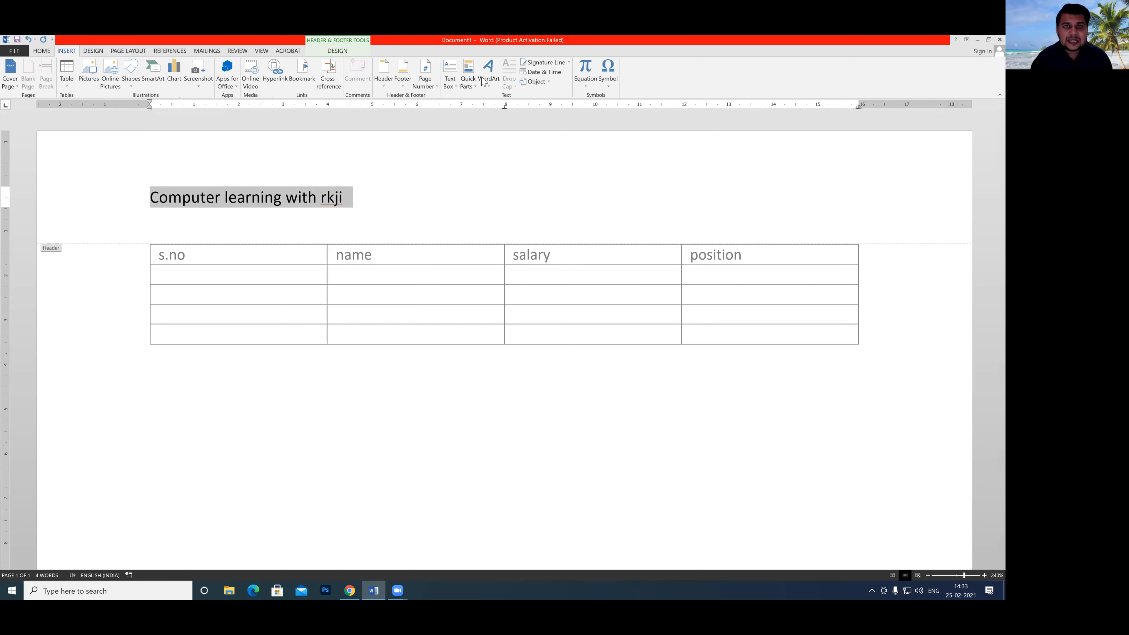
click(474, 87)
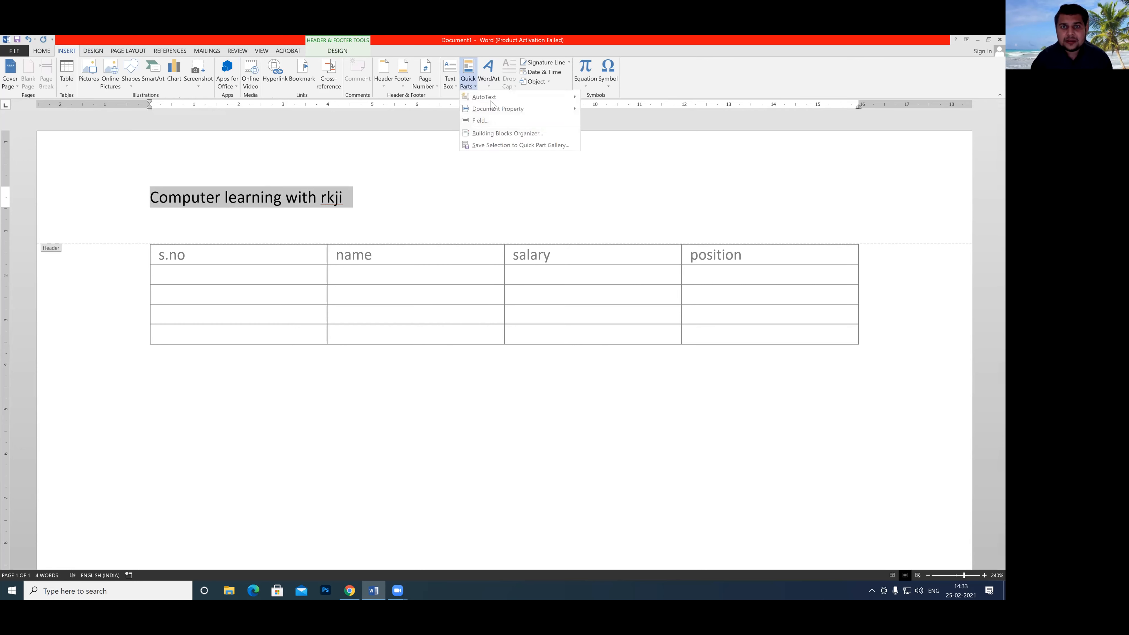
click(485, 146)
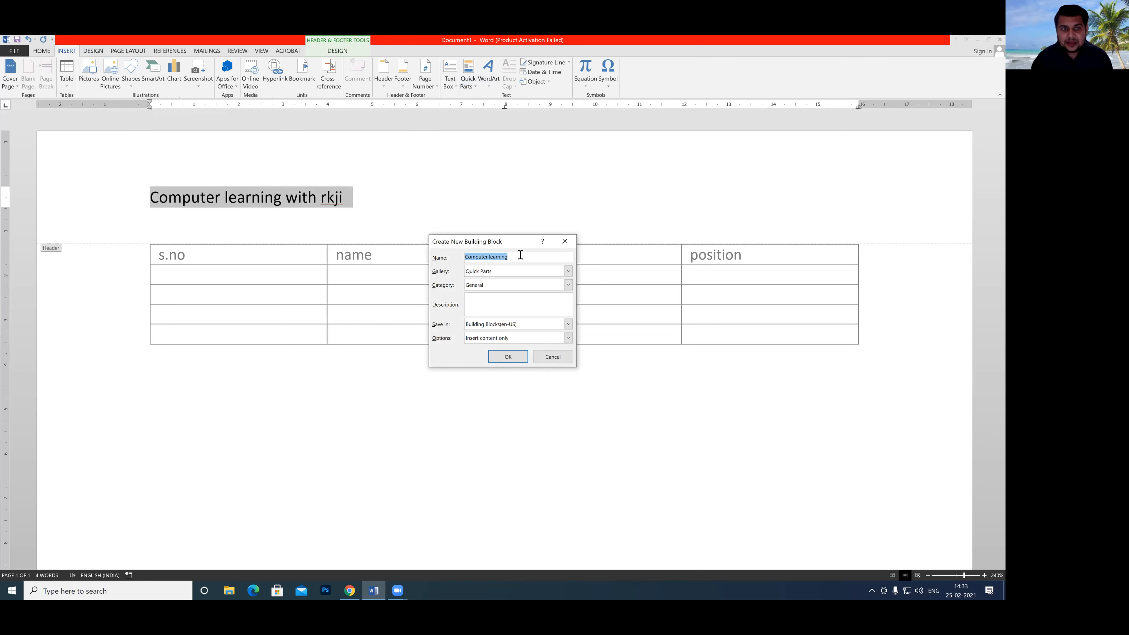
key(BackSpace)
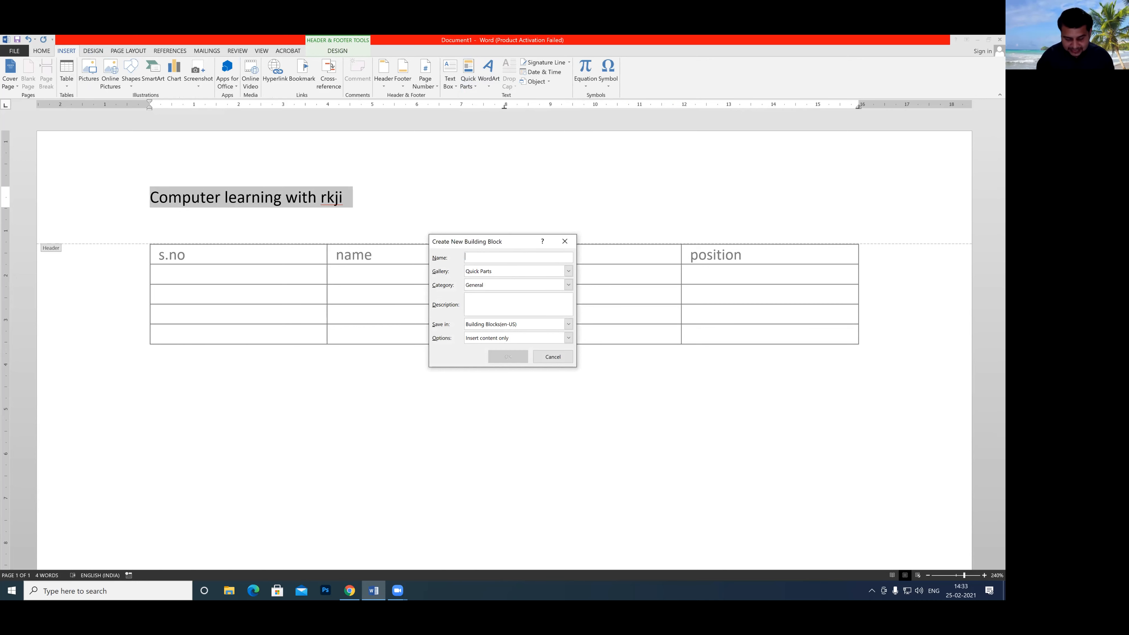
text(rkji)
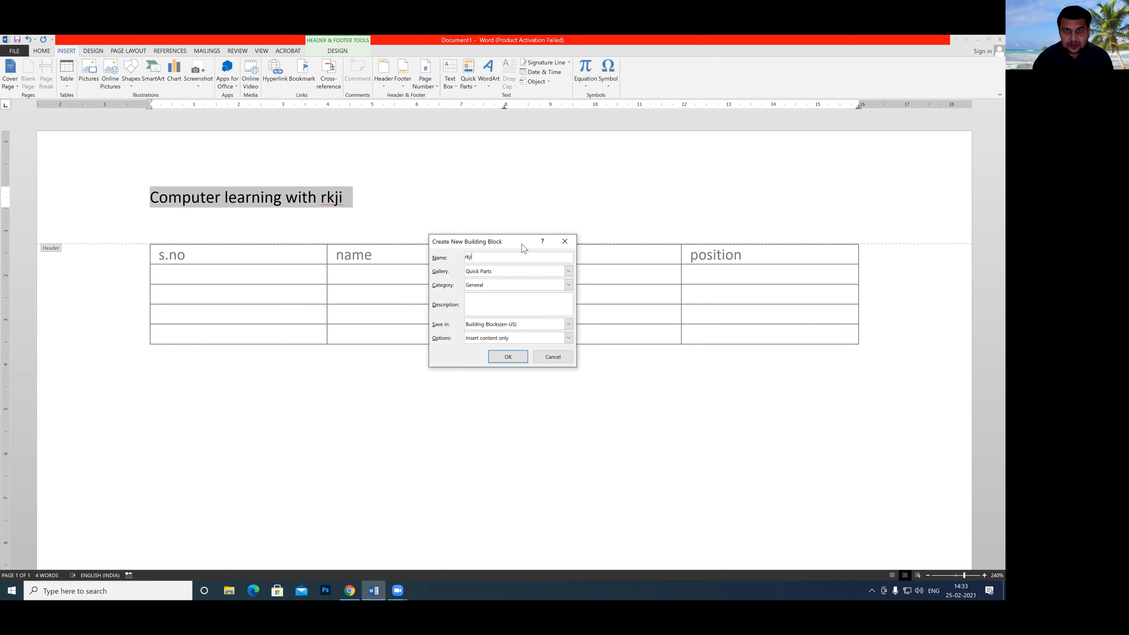
click(569, 272)
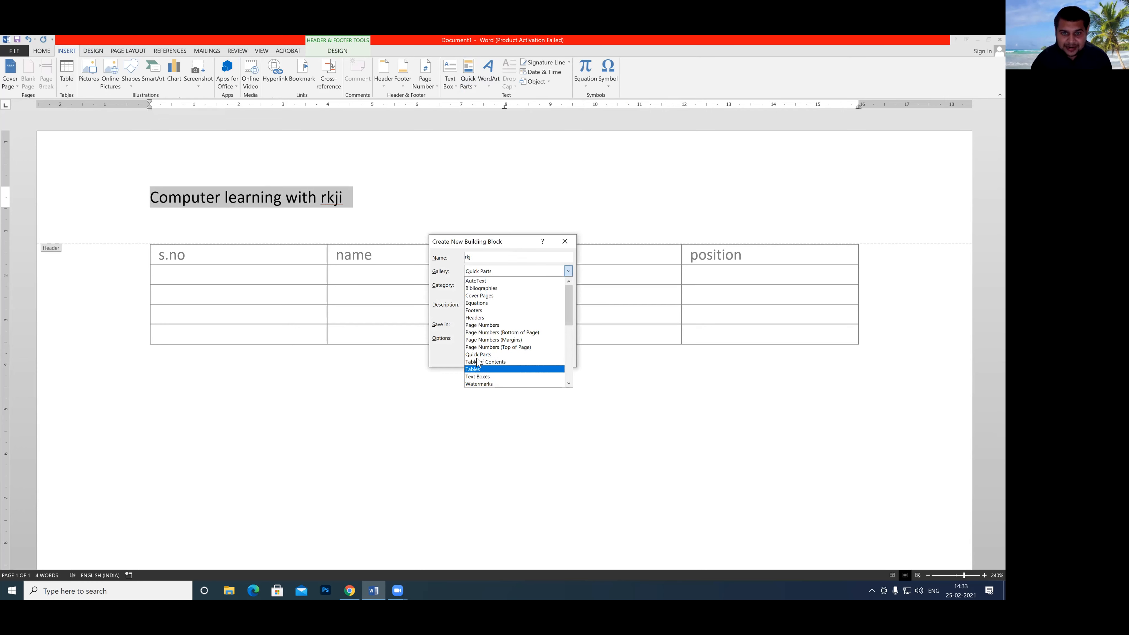
click(478, 318)
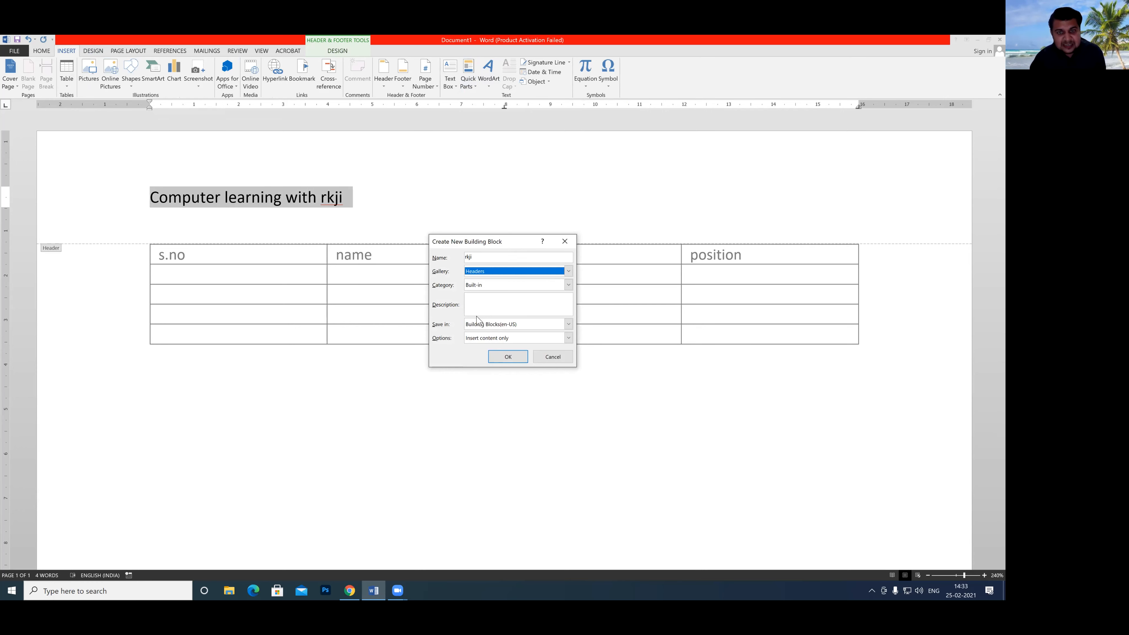
click(506, 357)
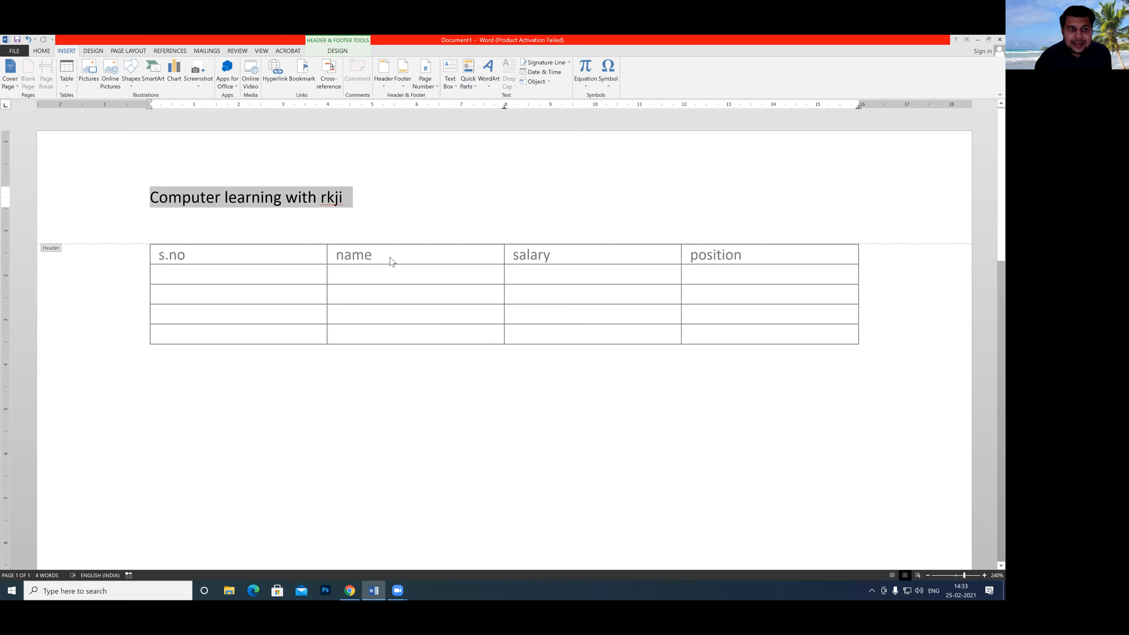
Delete the text from the page header and insert the saved "rkji" header from the Header gallery.
key(Delete)
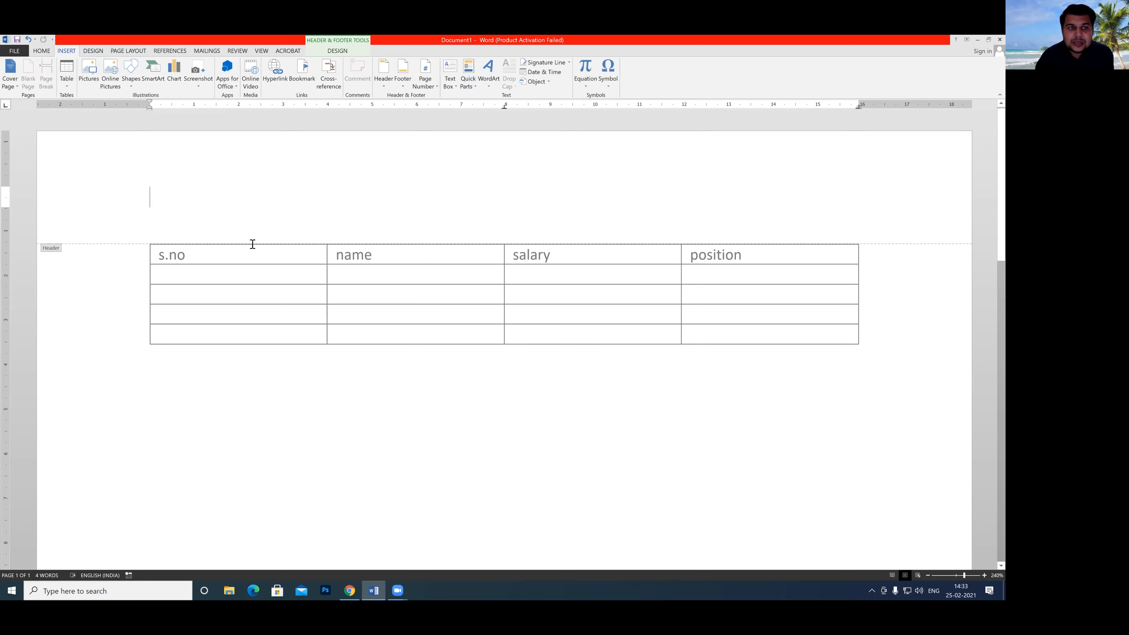
double_click(205, 286)
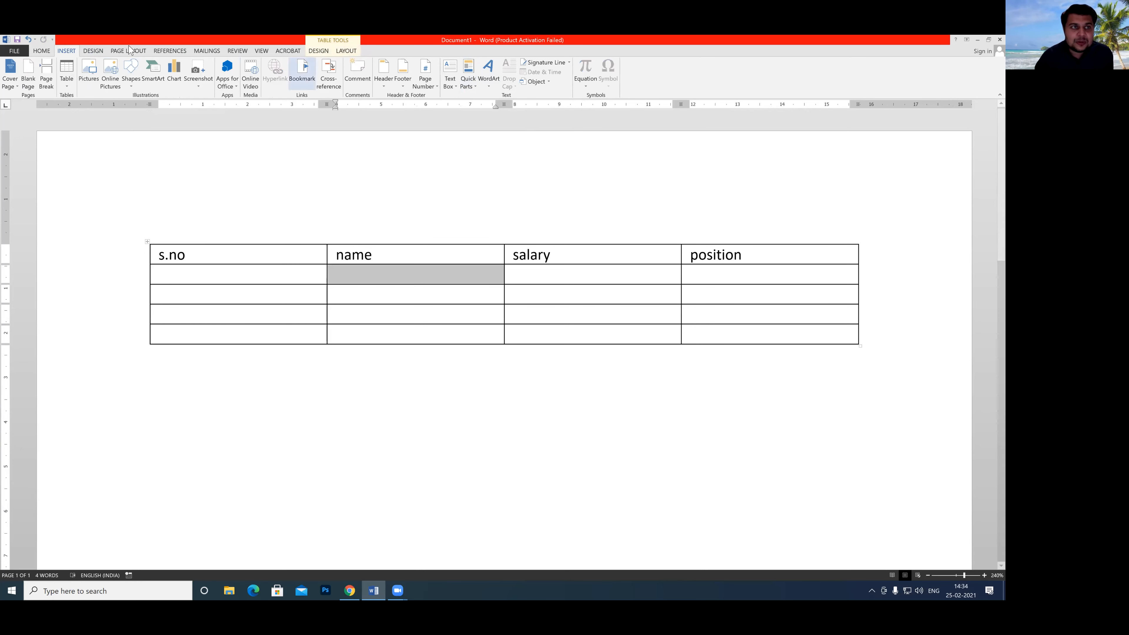
click(387, 86)
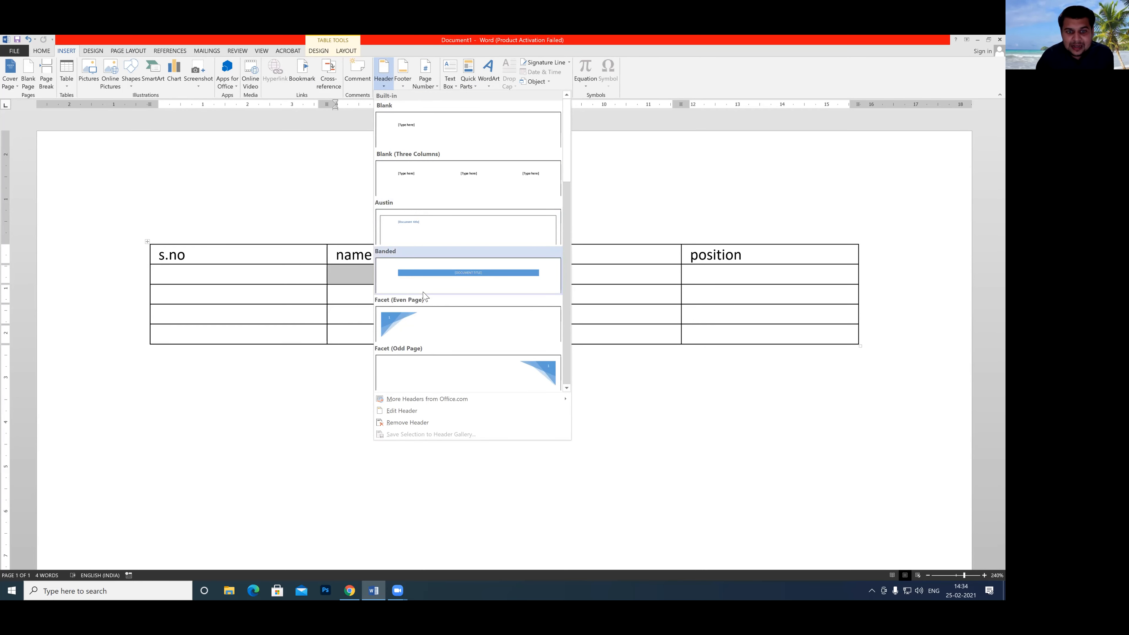
scroll(423, 296, down, 2)
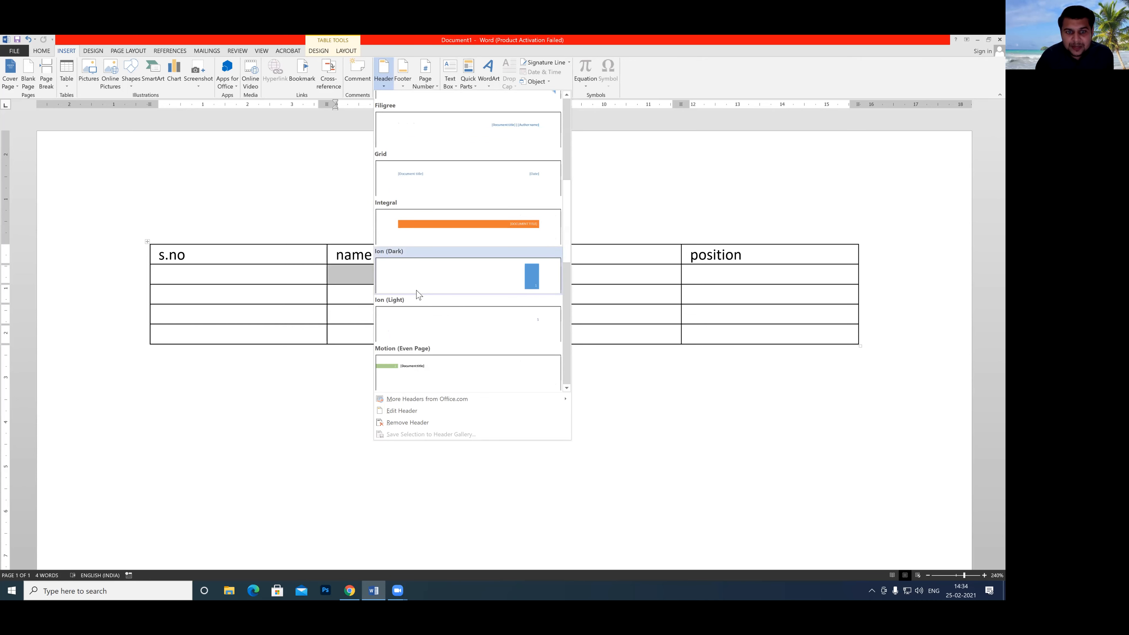
scroll(418, 294, down, 3)
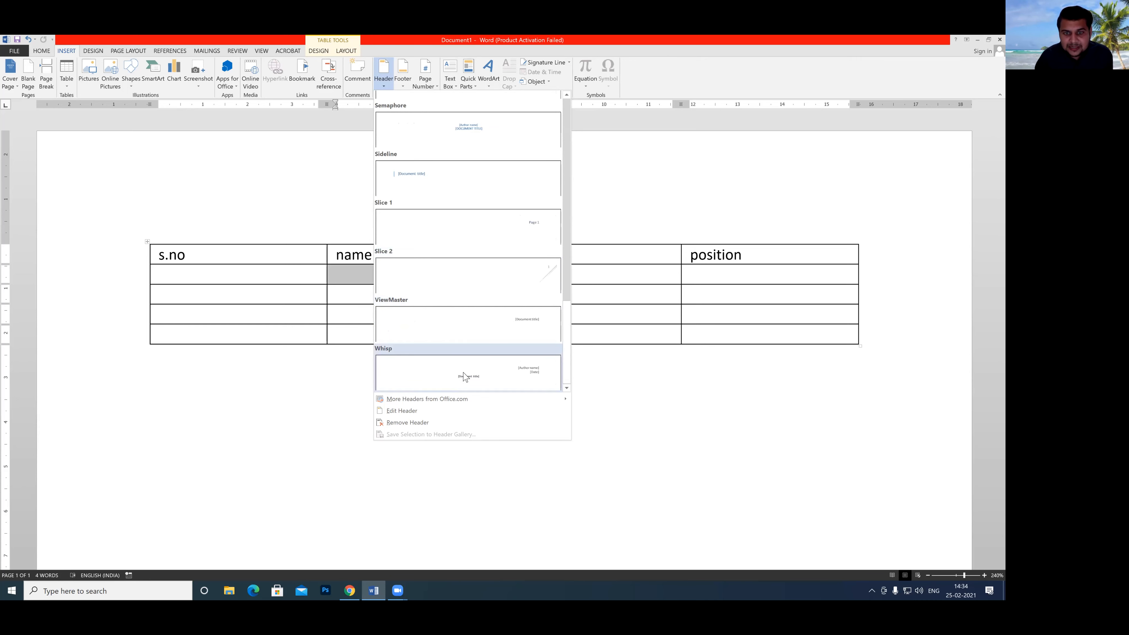
scroll(571, 305, up, 2)
drag(571, 305, 572, 266)
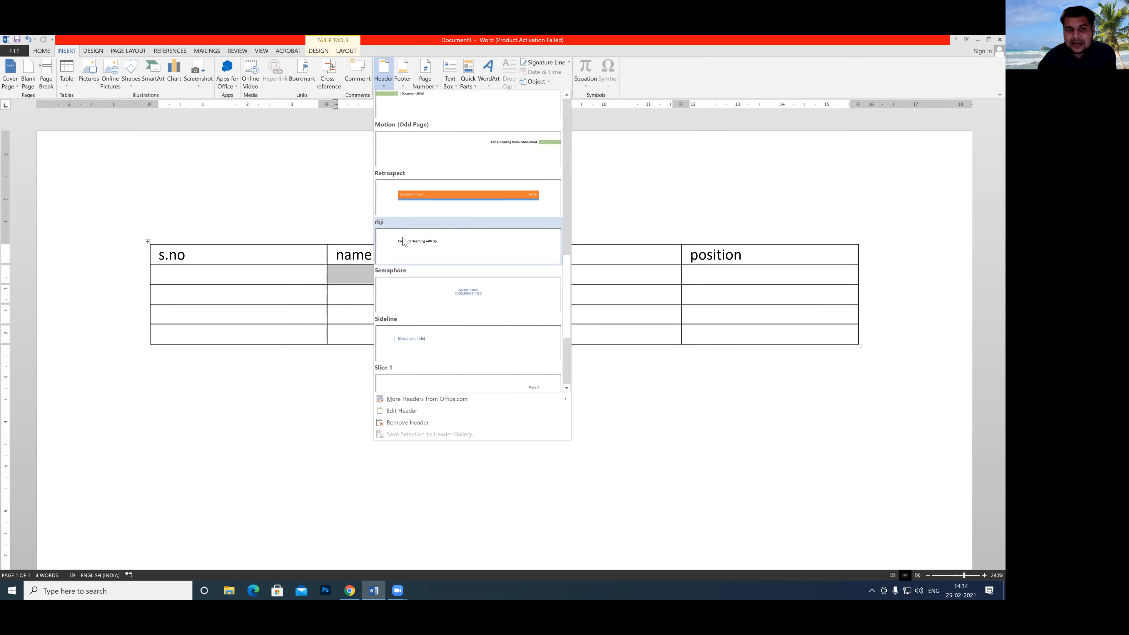
click(414, 242)
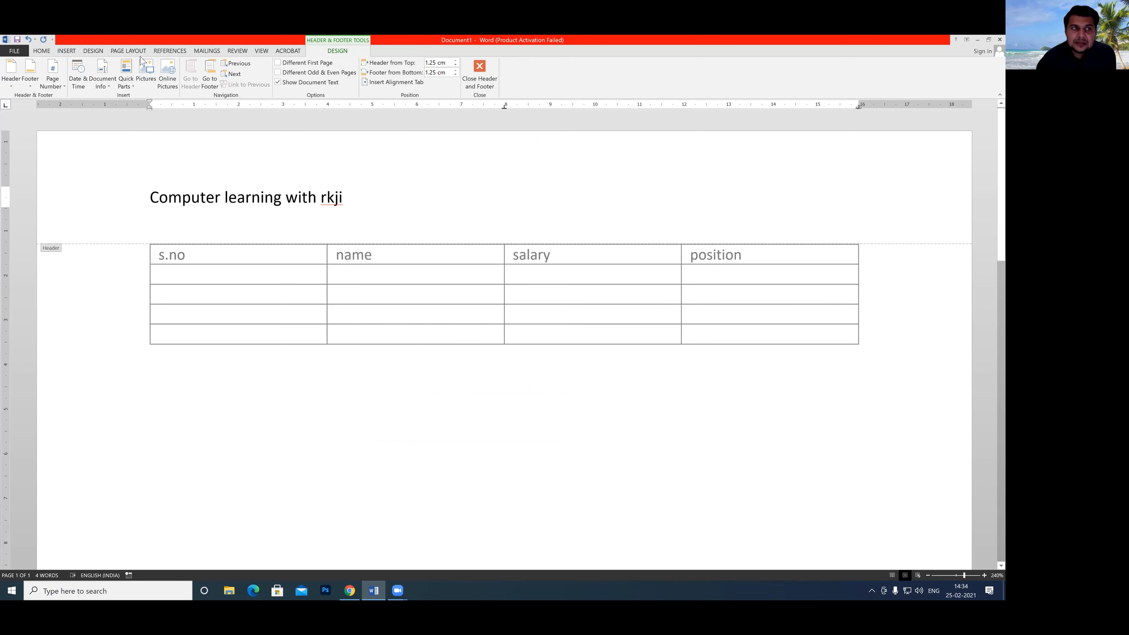
Delete the "rkji" header entry from the Building Blocks Organizer and close the organizer.
click(42, 51)
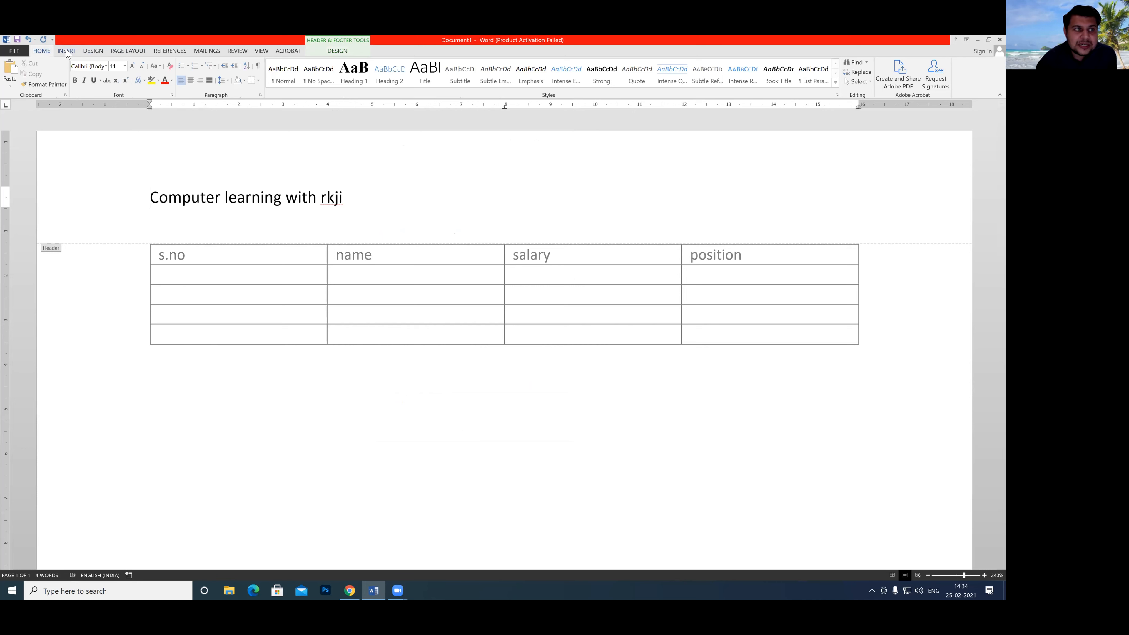
click(66, 52)
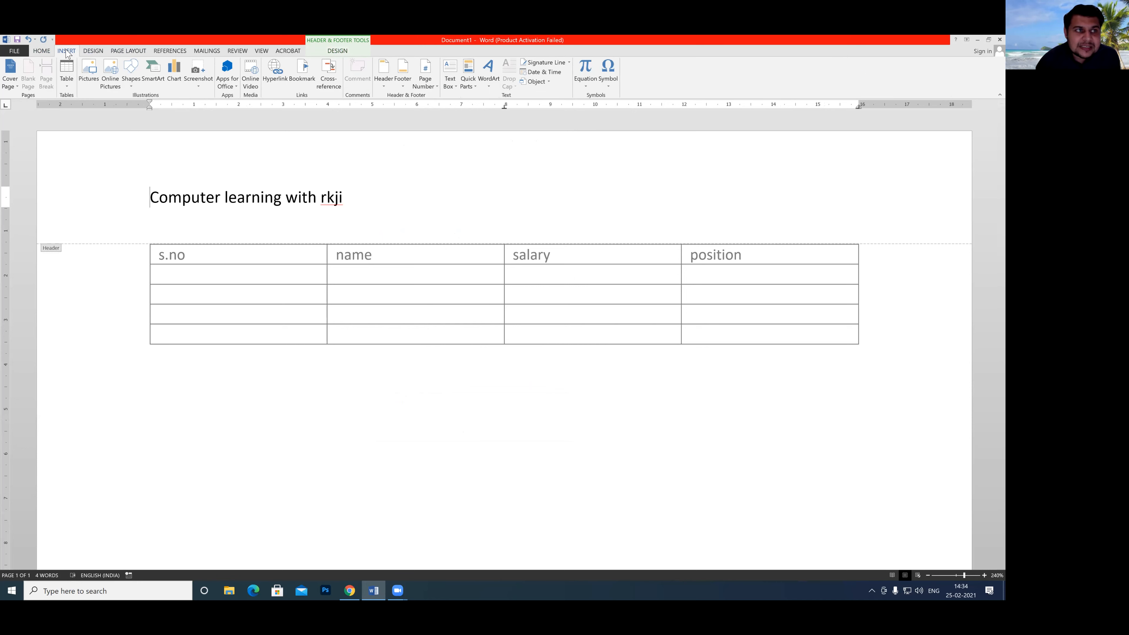
click(468, 76)
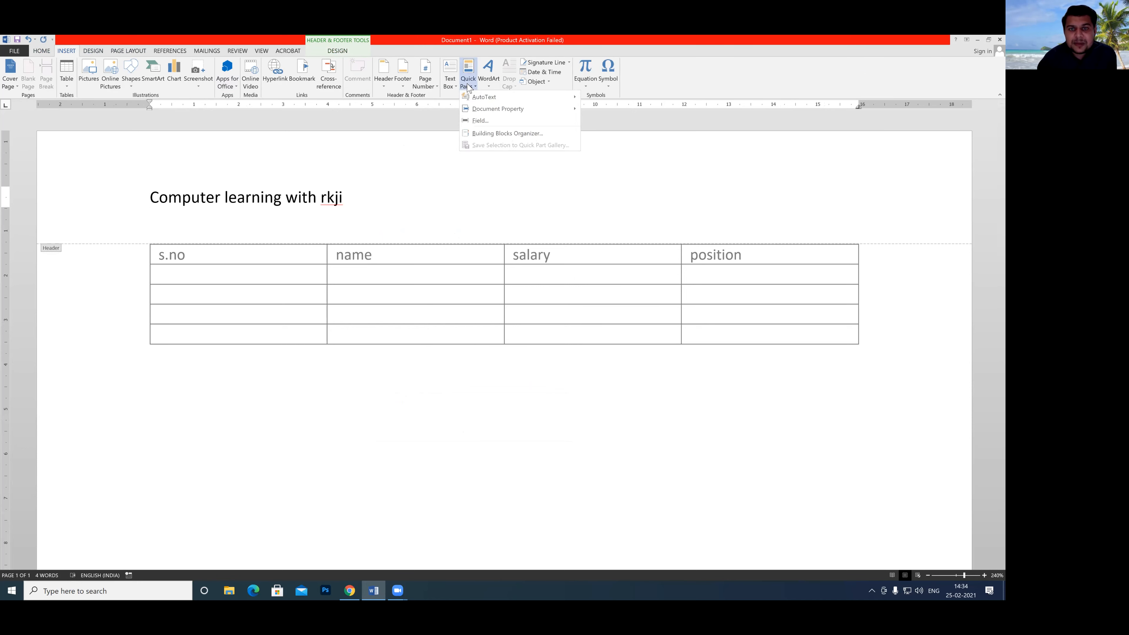
click(485, 134)
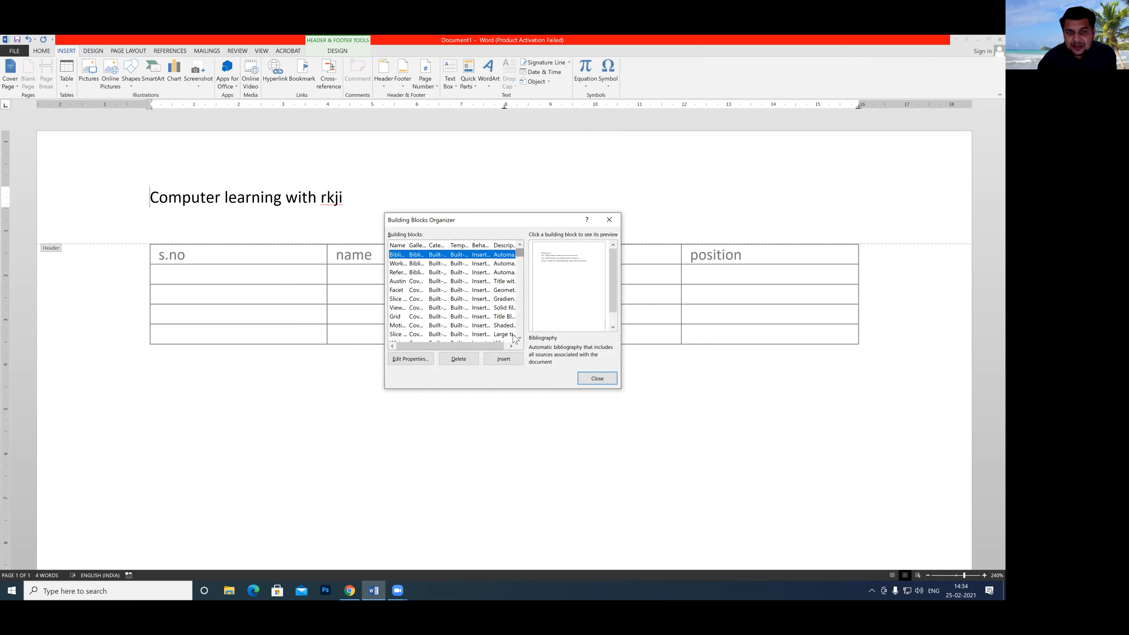
drag(519, 257, 520, 343)
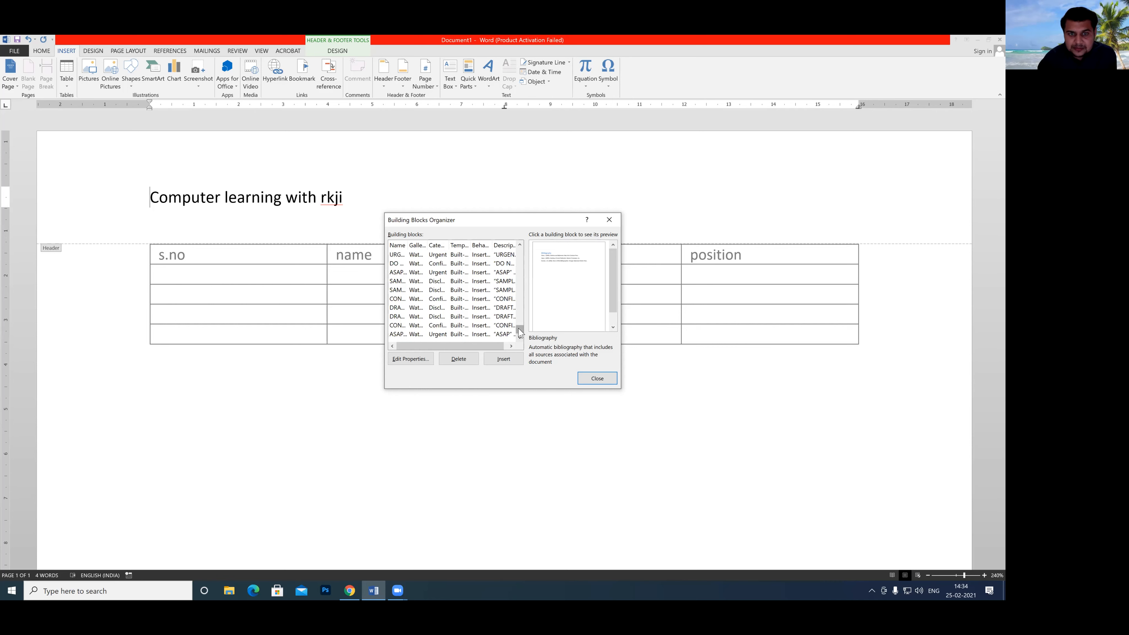
scroll(519, 327, up, 2)
scroll(520, 330, up, 2)
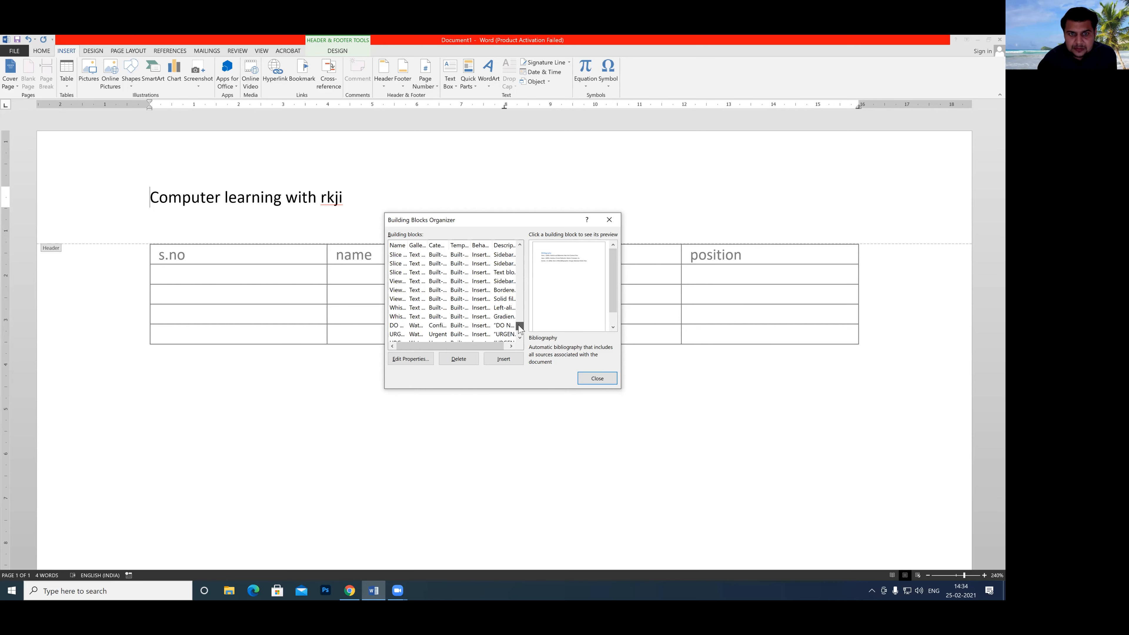
scroll(520, 328, up, 3)
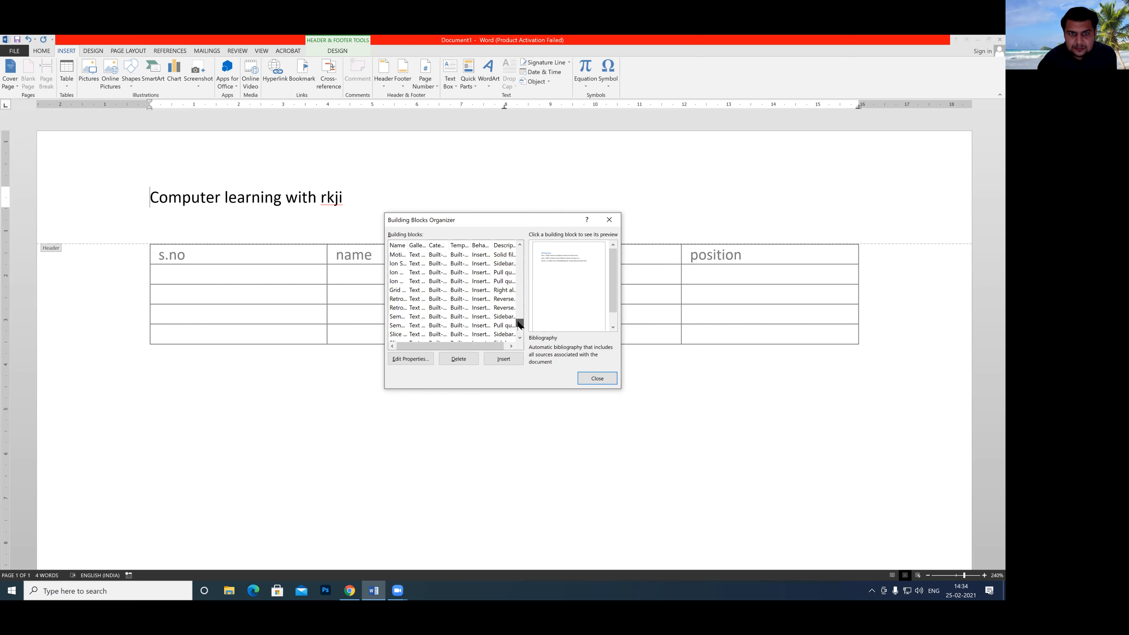
drag(519, 326, 520, 313)
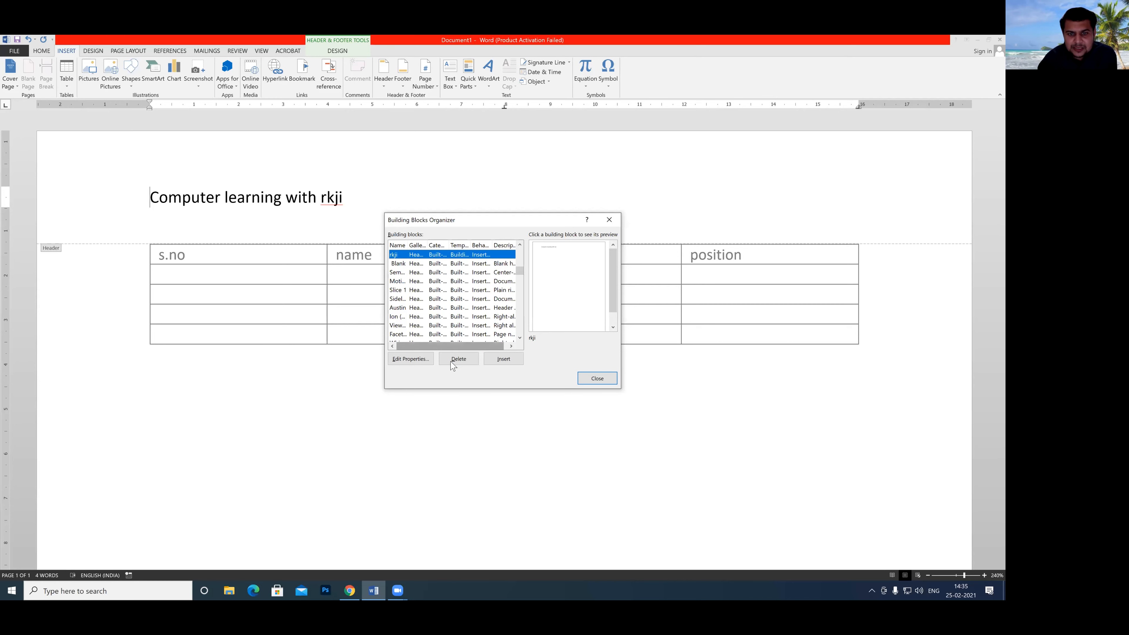
click(459, 359)
click(488, 340)
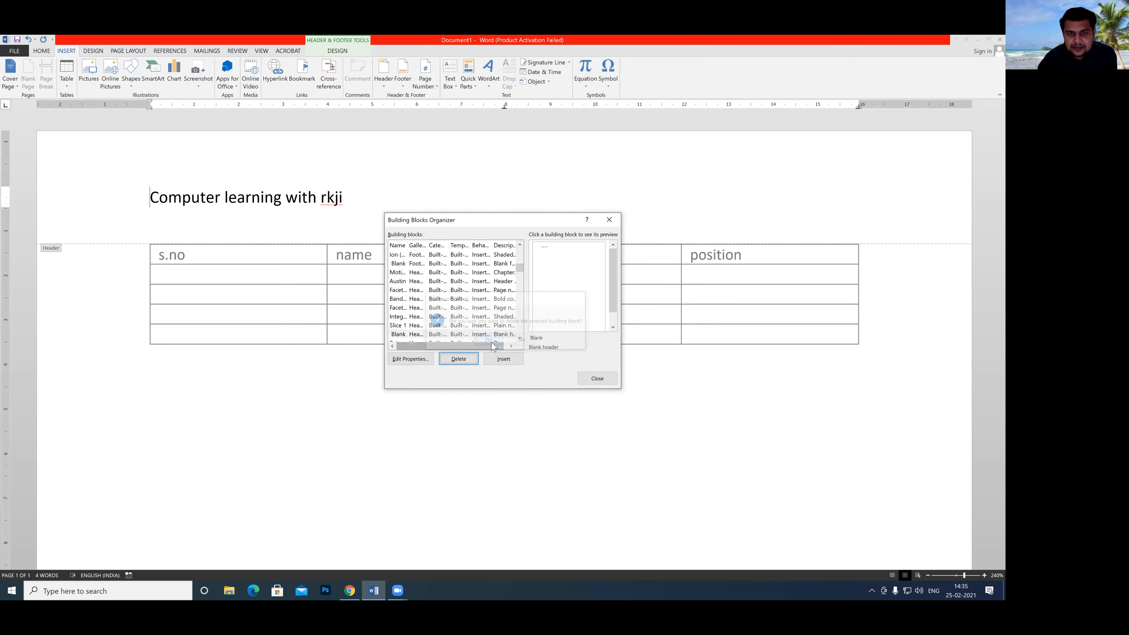
click(590, 382)
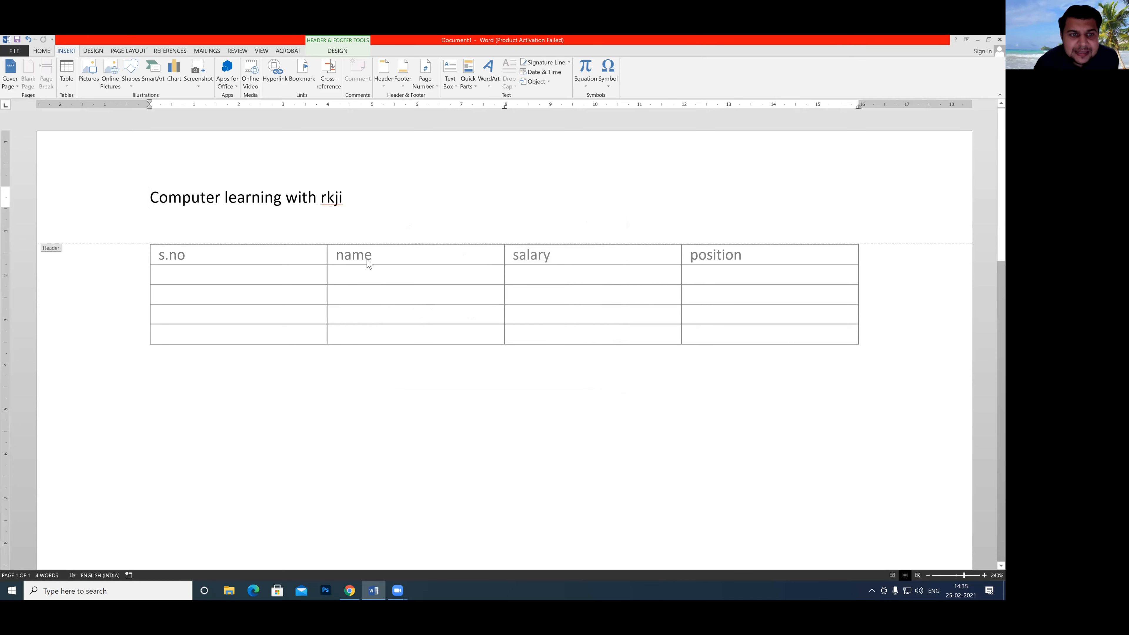
Leave header editing and return to the table in the document body.
double_click(248, 287)
key(Tab)
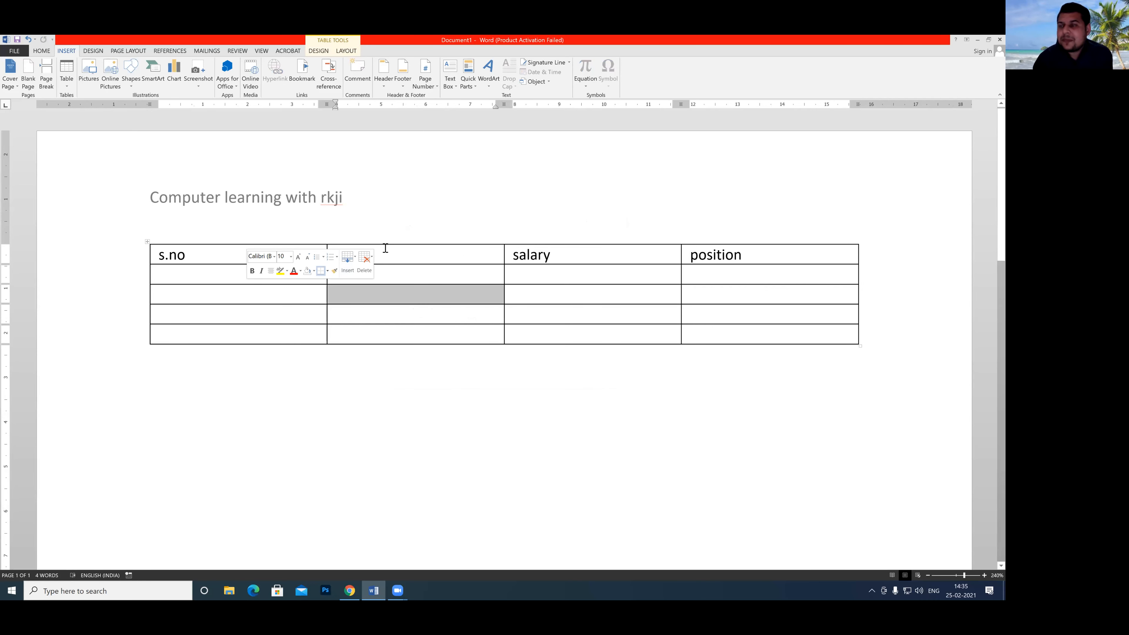
click(413, 254)
text(name)
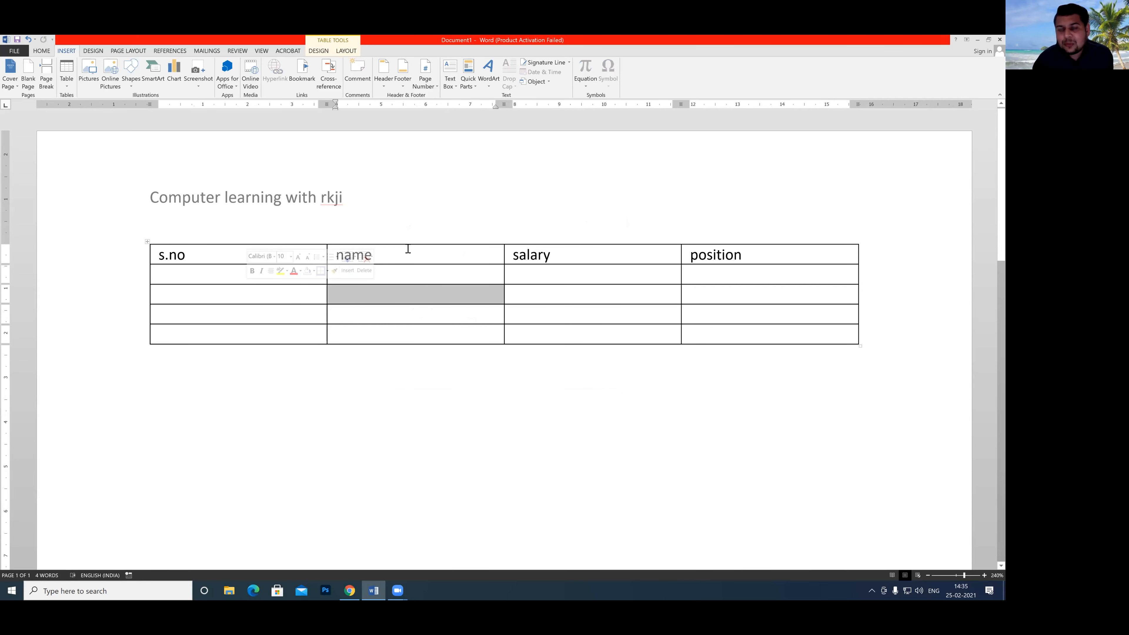
click(171, 377)
click(349, 242)
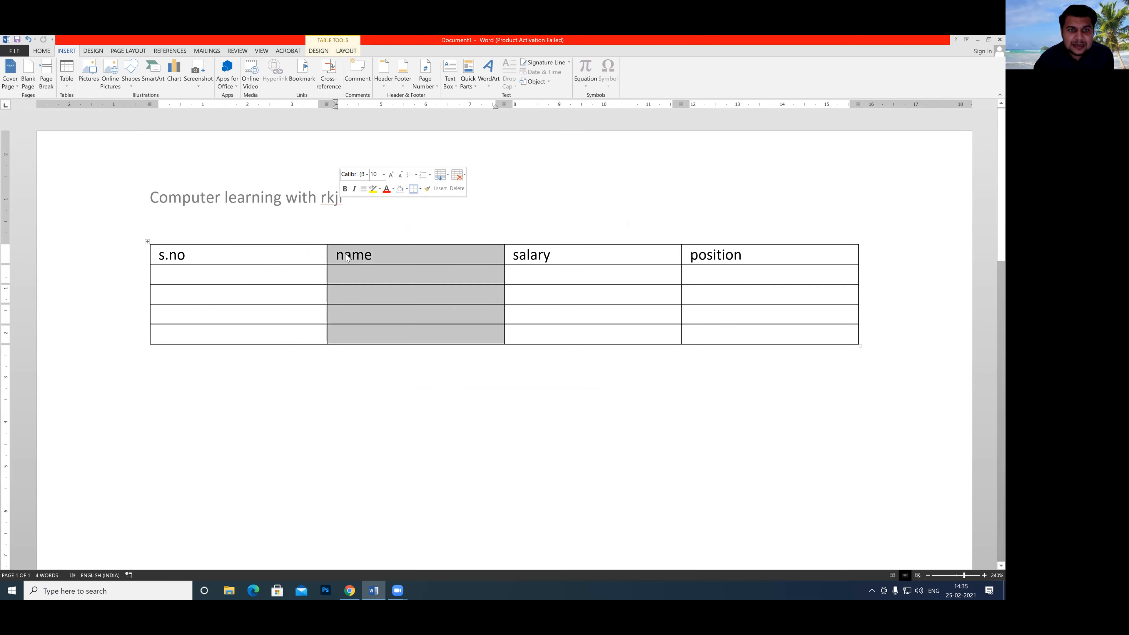
click(311, 242)
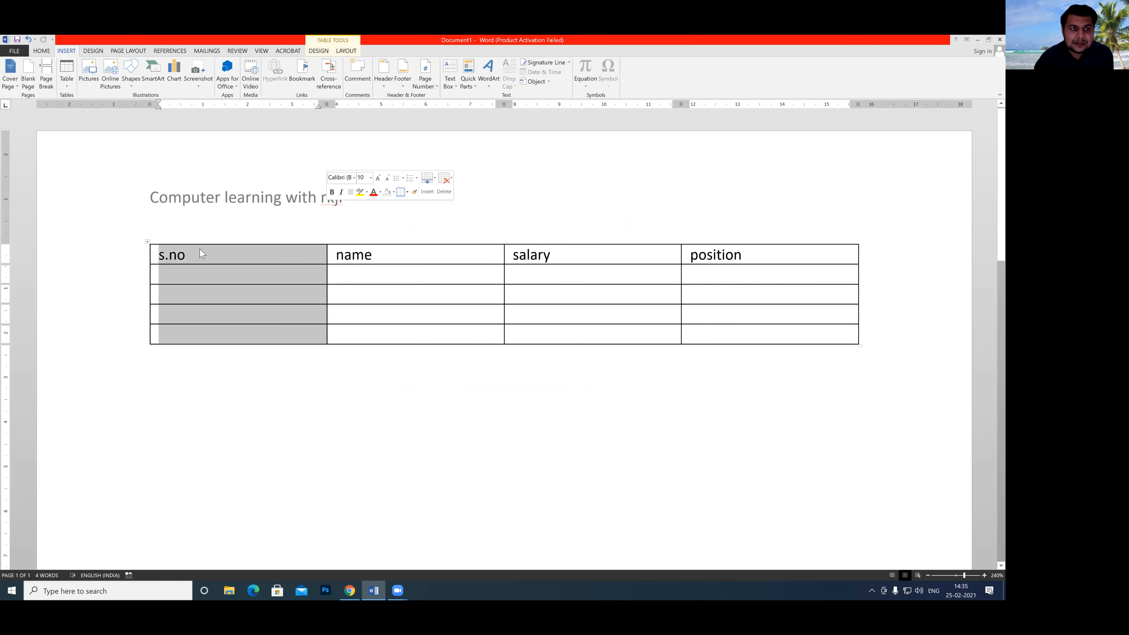
Select the whole table, examine the gallery choices available for a new building block, and close the dialog without saving.
click(147, 244)
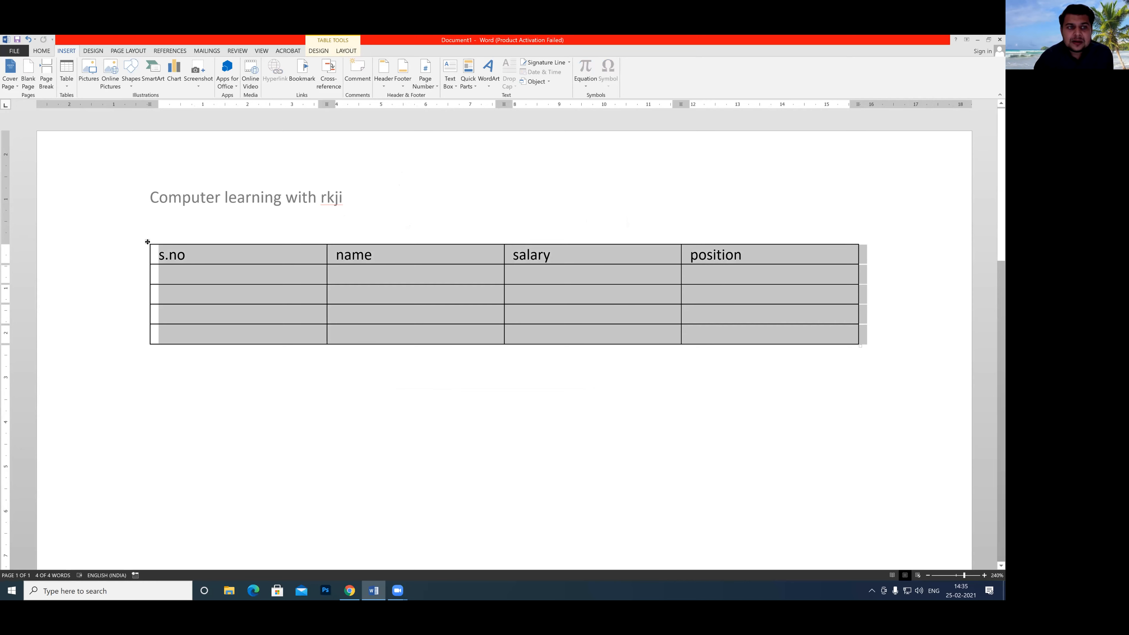
click(468, 76)
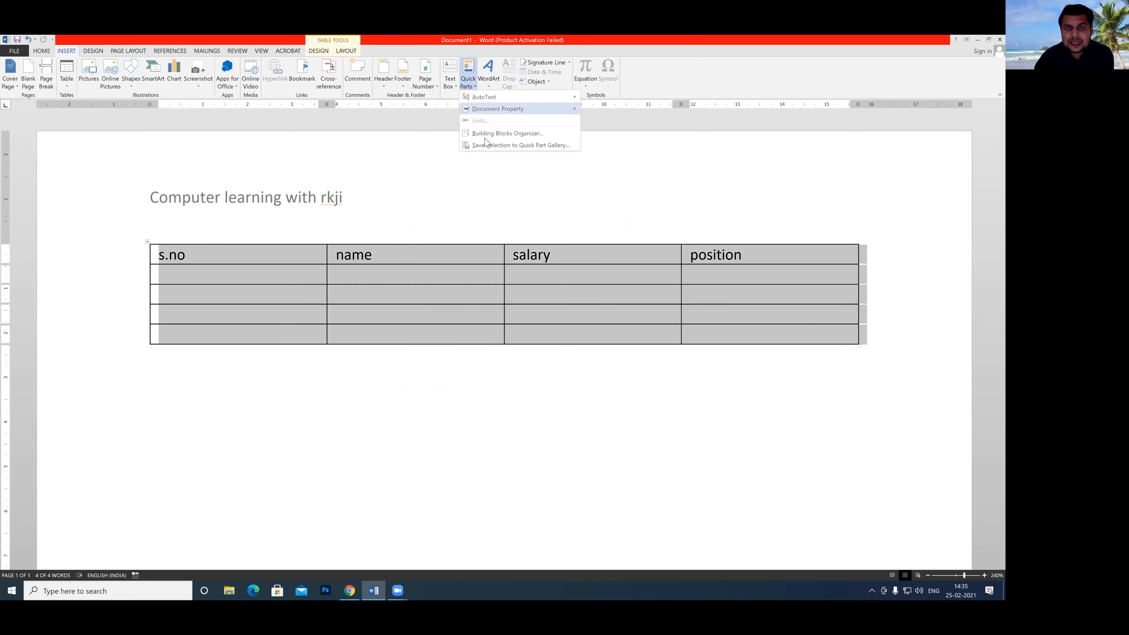
click(481, 145)
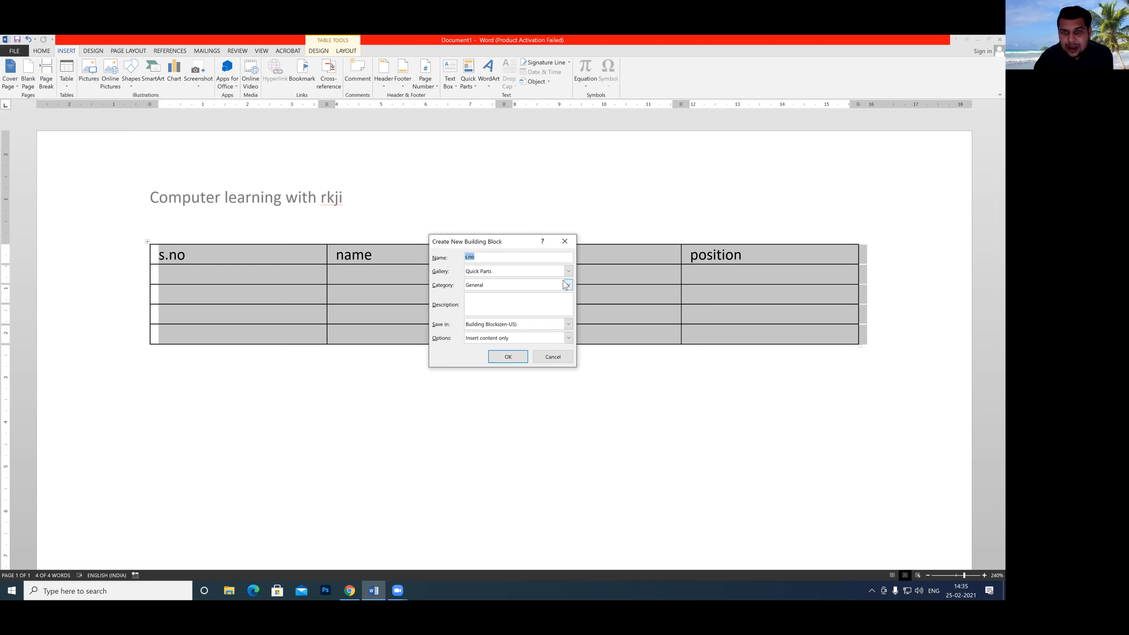
click(569, 271)
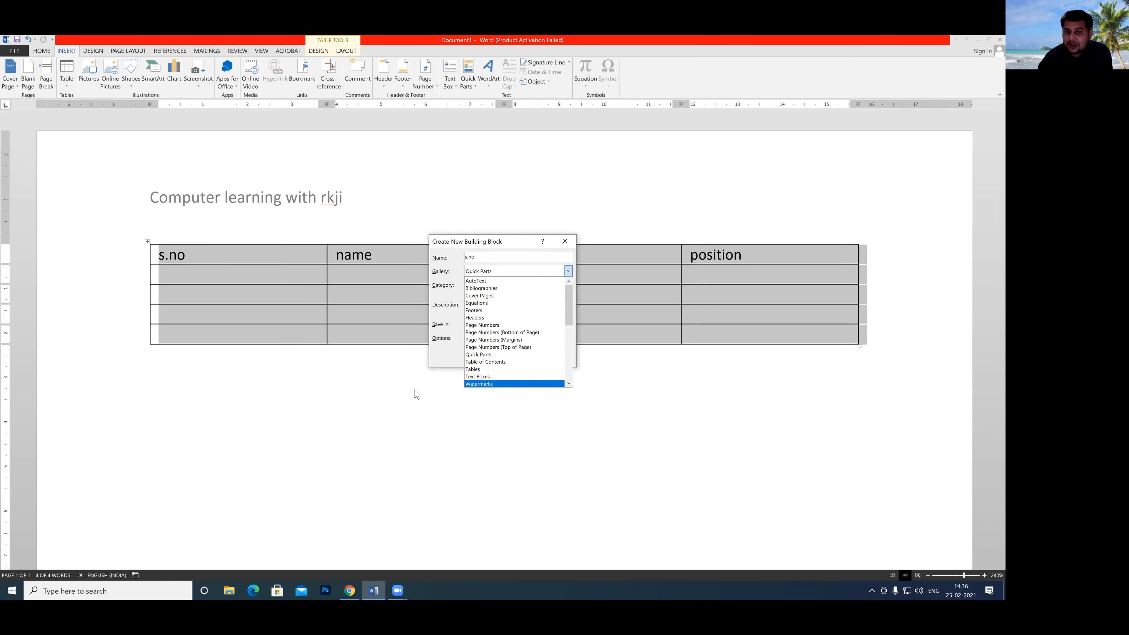
click(569, 244)
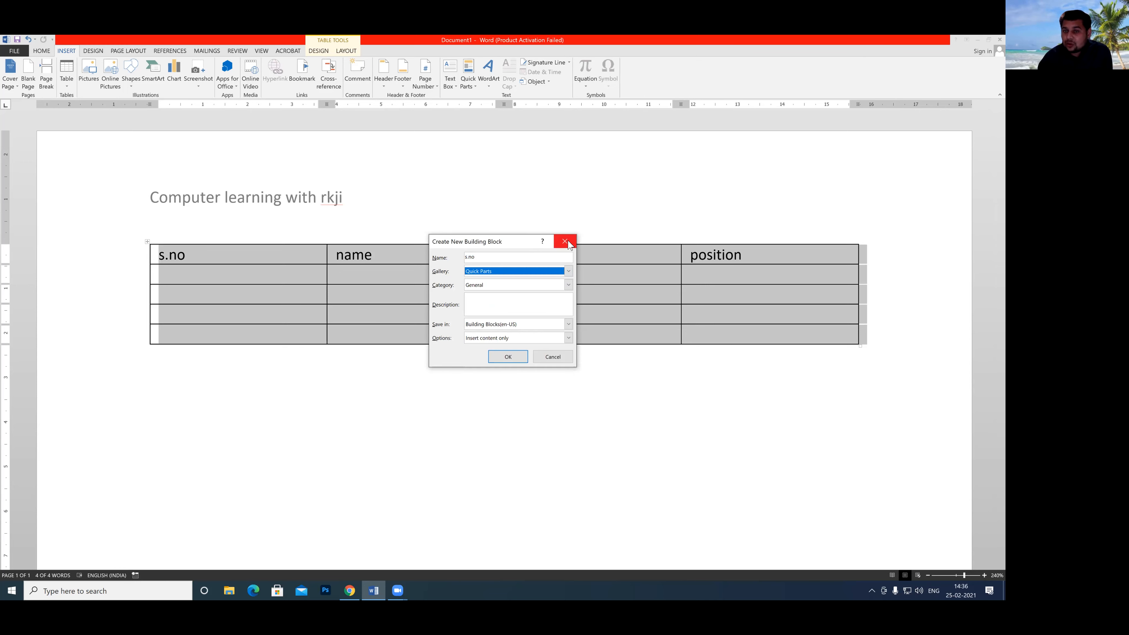
click(555, 357)
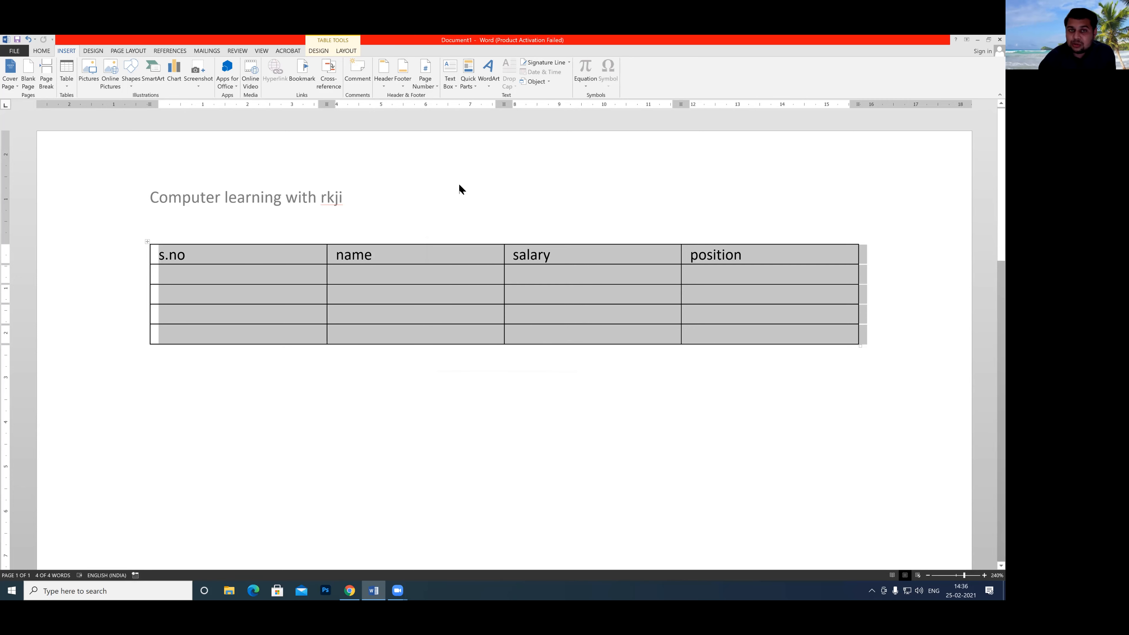
Examine the Header, Page Number, Footer and Cover Page galleries, including their options for saving a selection.
click(380, 80)
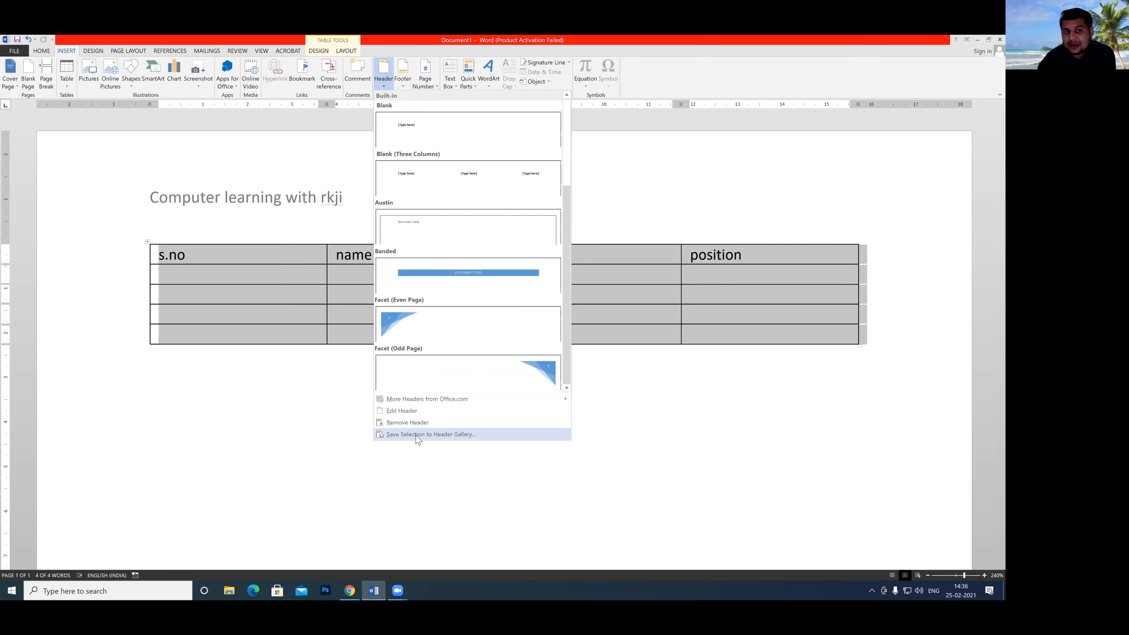
click(347, 158)
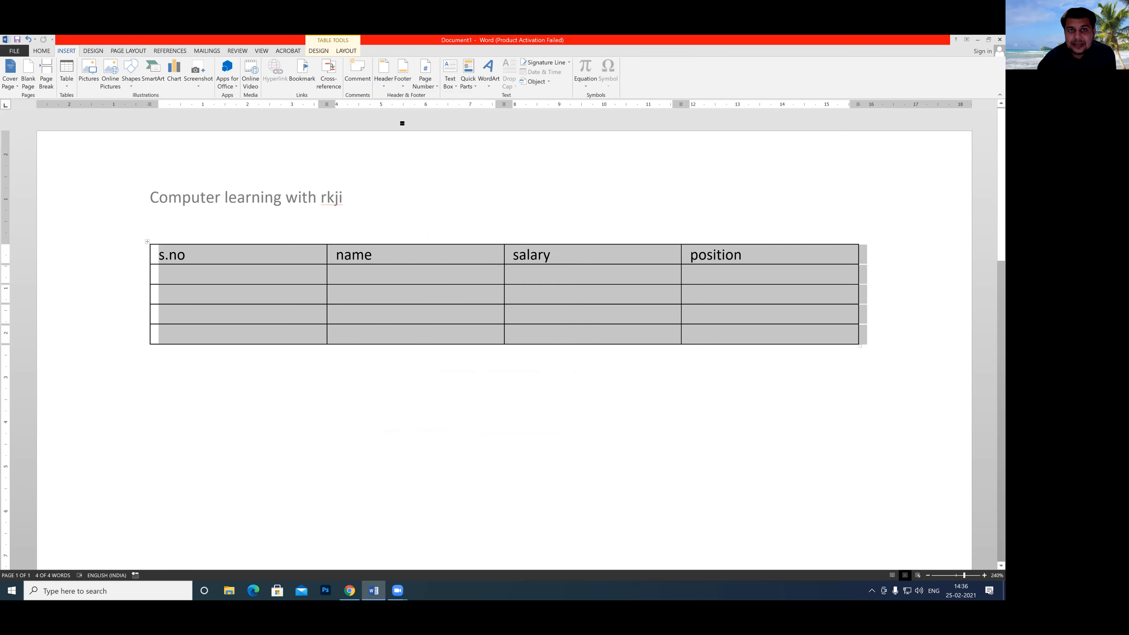
click(429, 83)
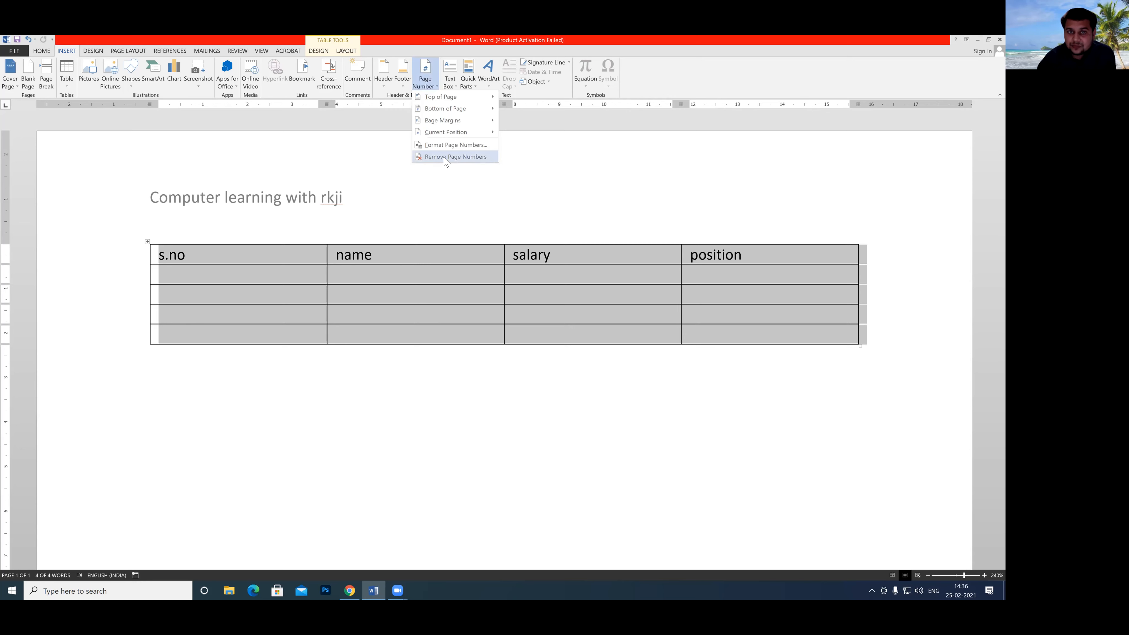
click(436, 87)
click(403, 76)
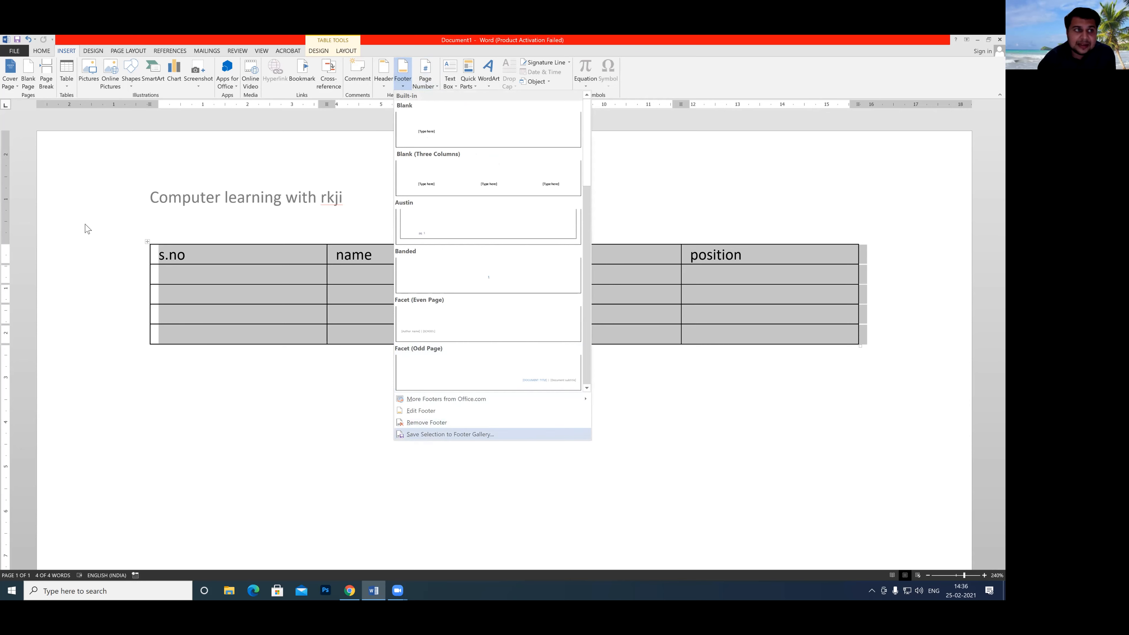
click(15, 83)
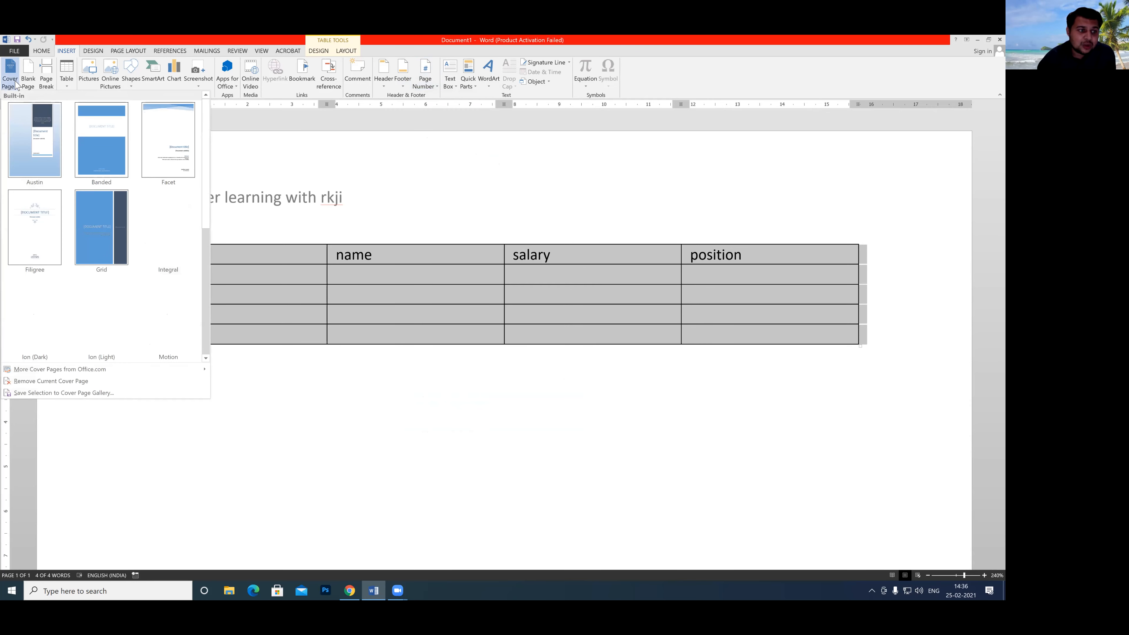